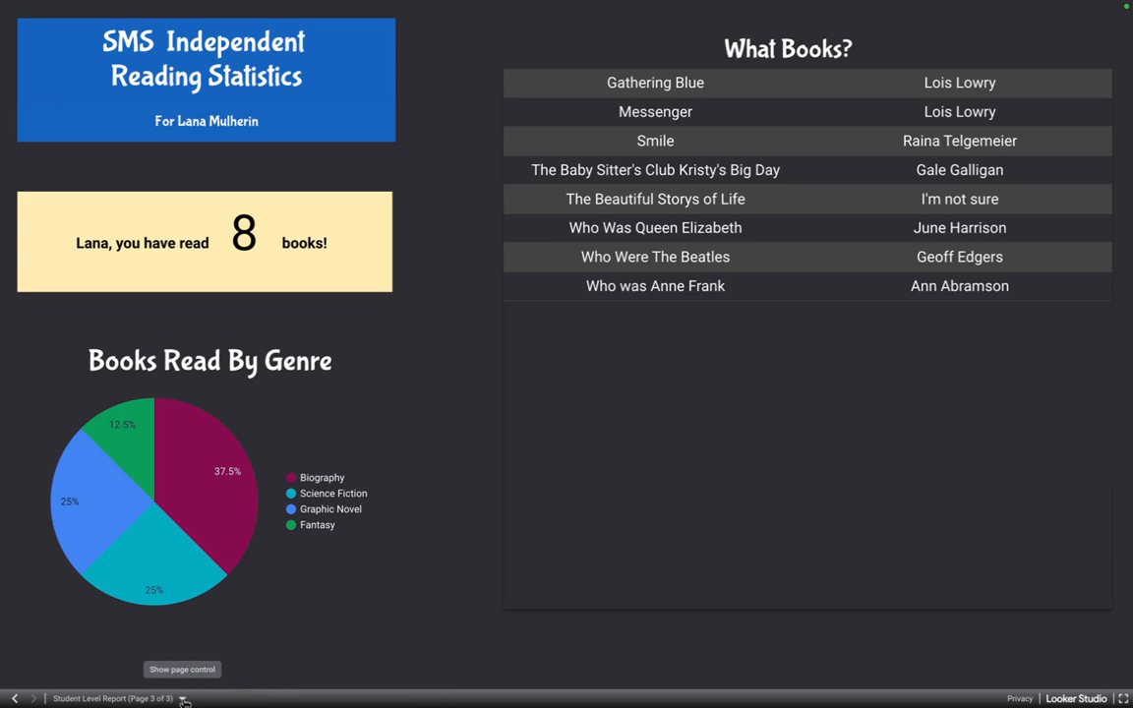
Show the reading dashboard's Class Level Report page, followed by its School Level Report page.
{"action": "left_click", "coordinate": [183, 699]}
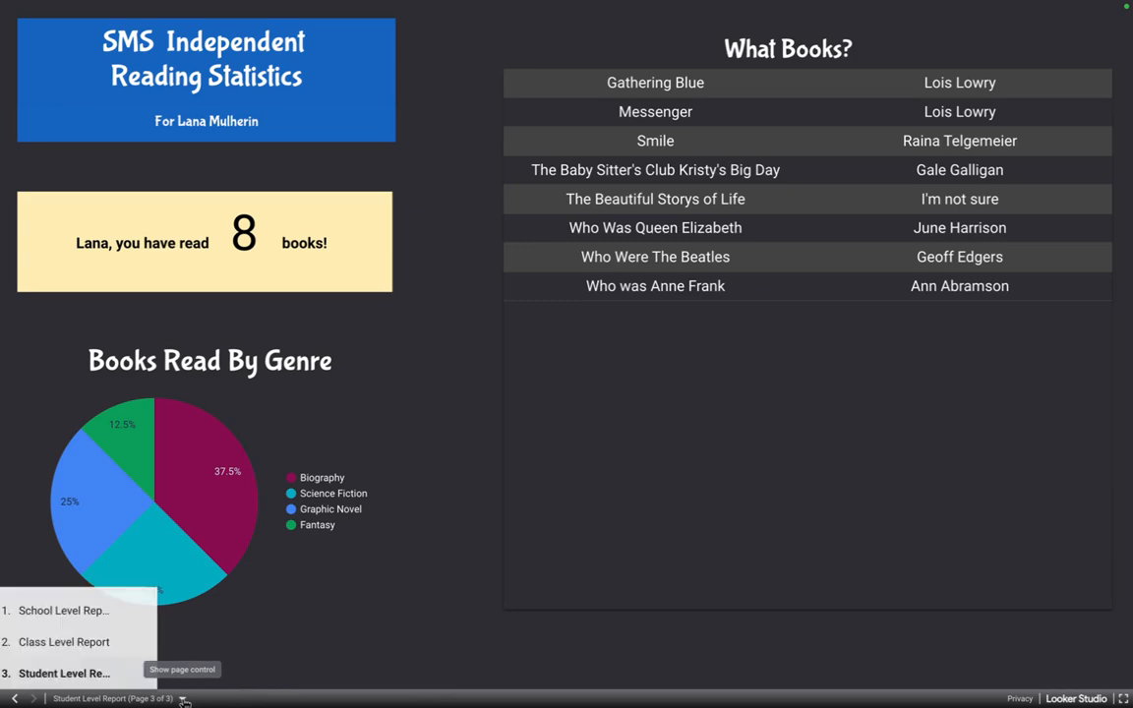
{"action": "left_click", "coordinate": [134, 644]}
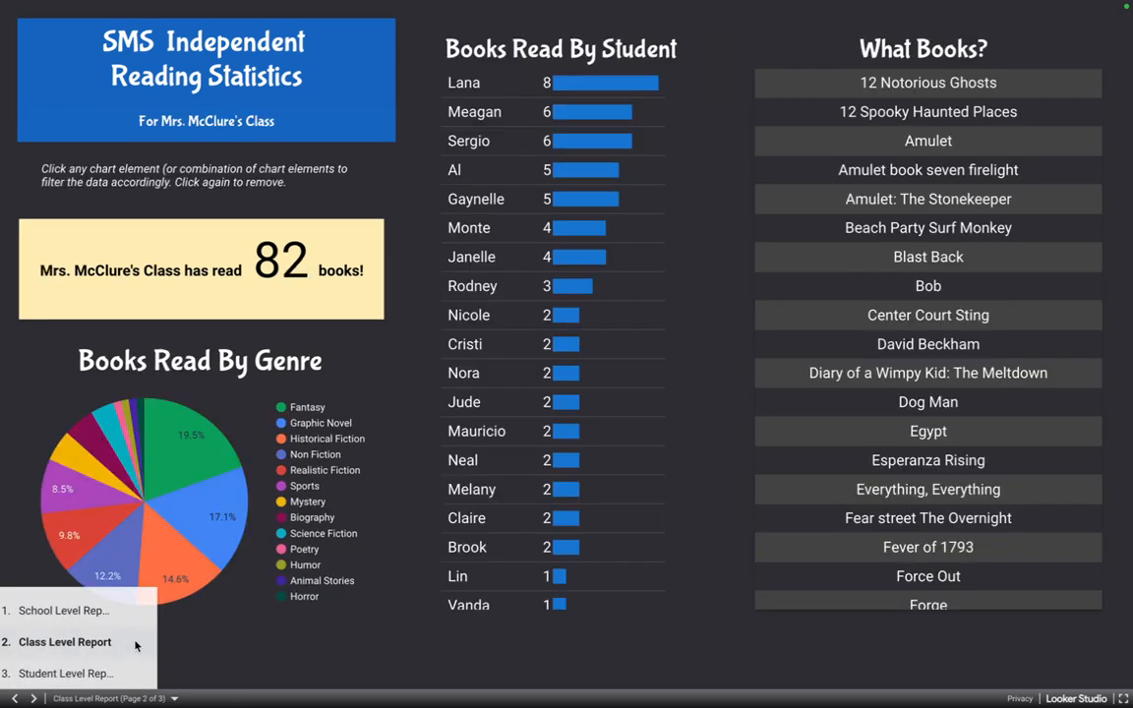
{"action": "left_click", "coordinate": [506, 683]}
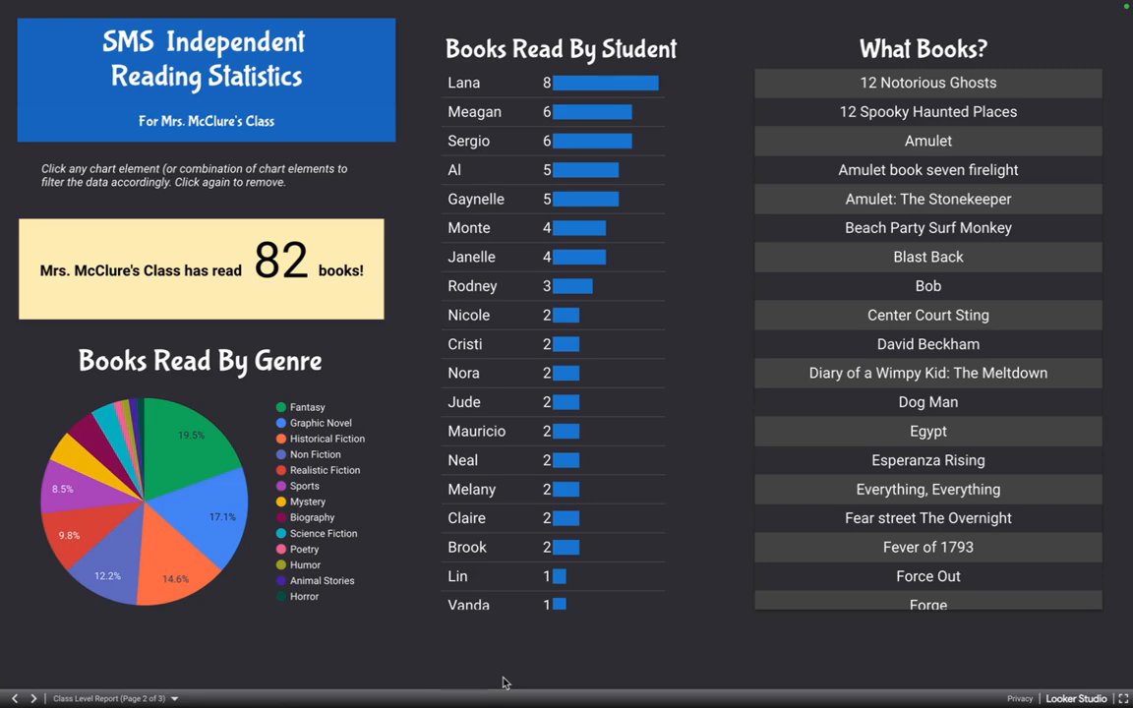
{"action": "left_click", "coordinate": [108, 698]}
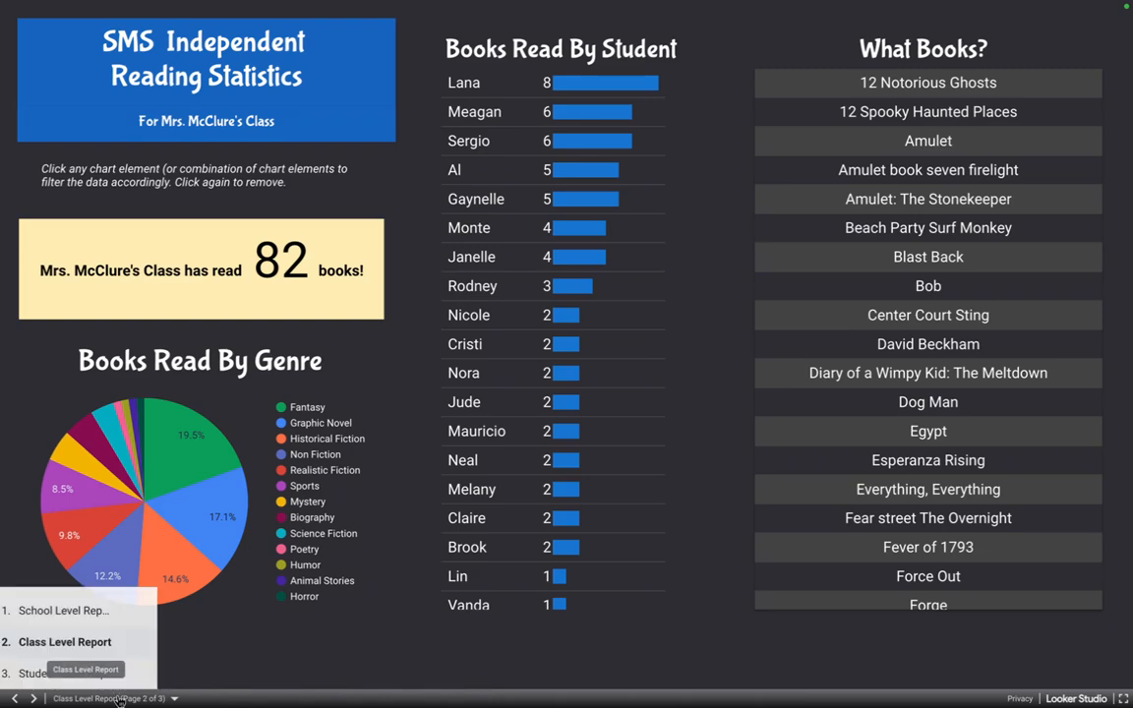
{"action": "left_click", "coordinate": [87, 612]}
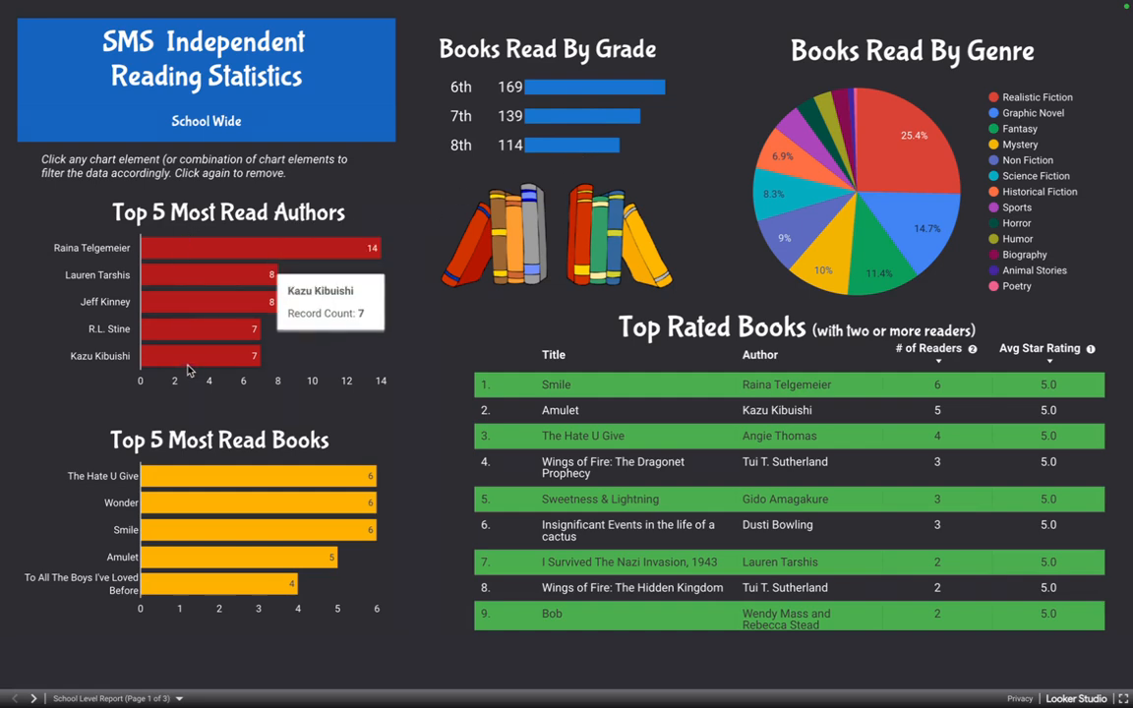
Filter the school-wide reading statistics by 8th grade and by 6th grade, and clear the grade filter again.
{"action": "left_click", "coordinate": [554, 148]}
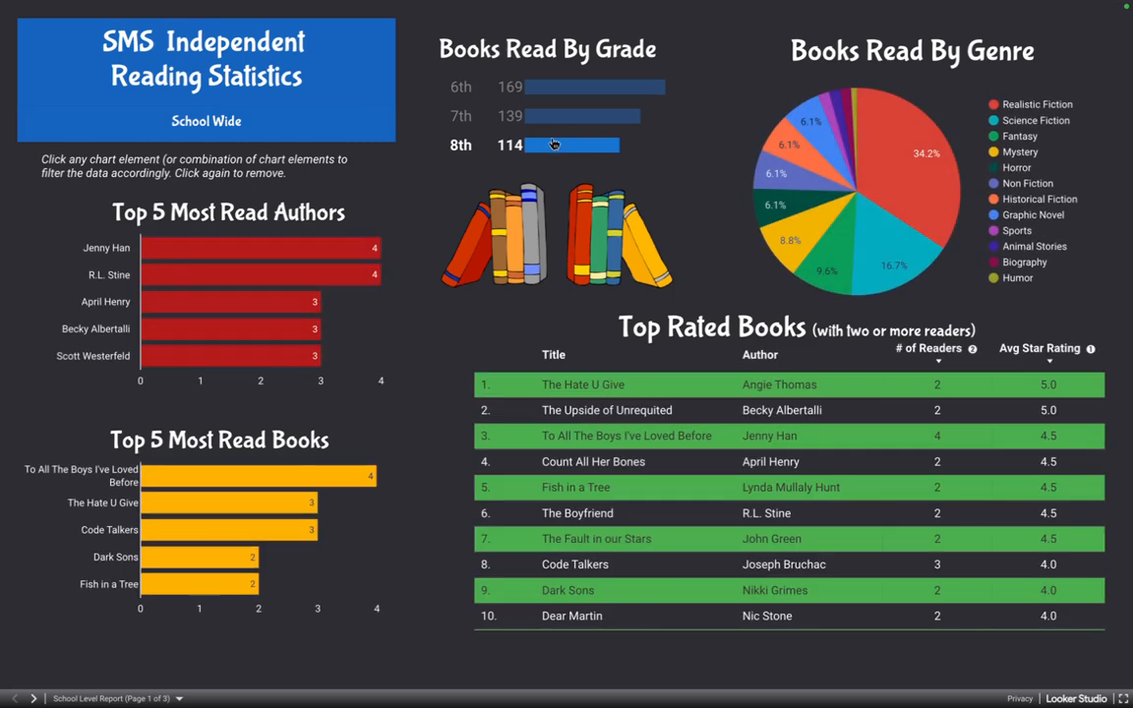
{"action": "left_click", "coordinate": [560, 87]}
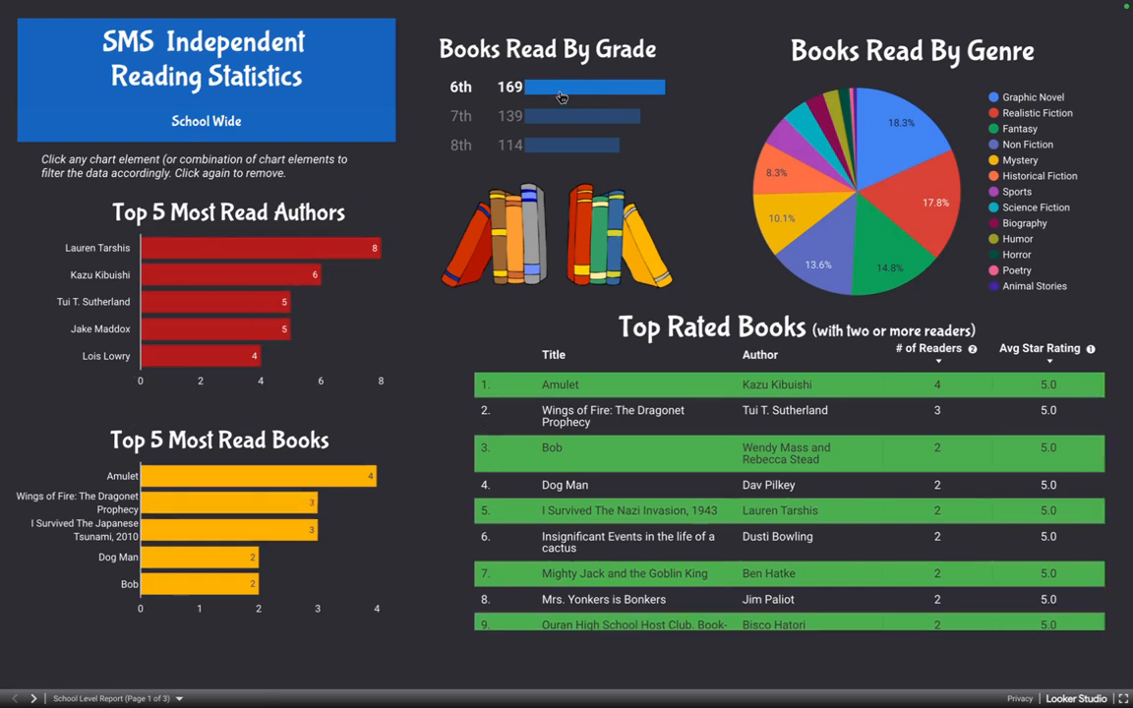
{"action": "left_click", "coordinate": [506, 90]}
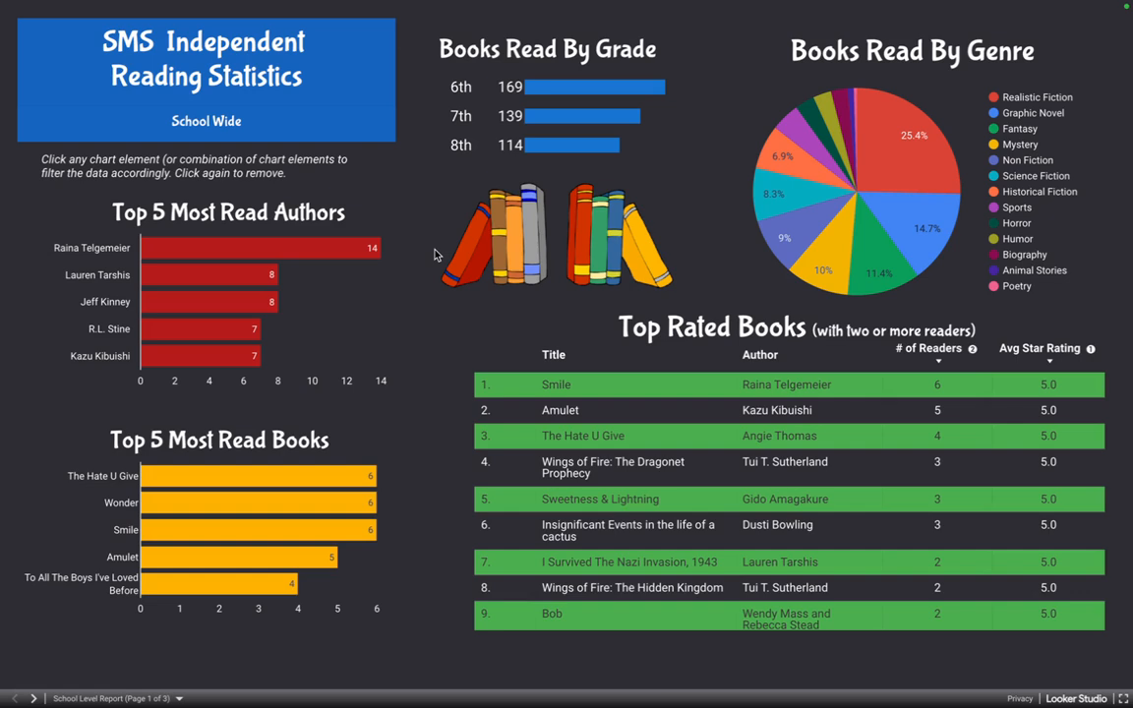
Page forward to the Student Level Report, back to the School Level Report, and return to the Class Level Report.
{"action": "left_click", "coordinate": [34, 698]}
{"action": "left_click", "coordinate": [34, 699]}
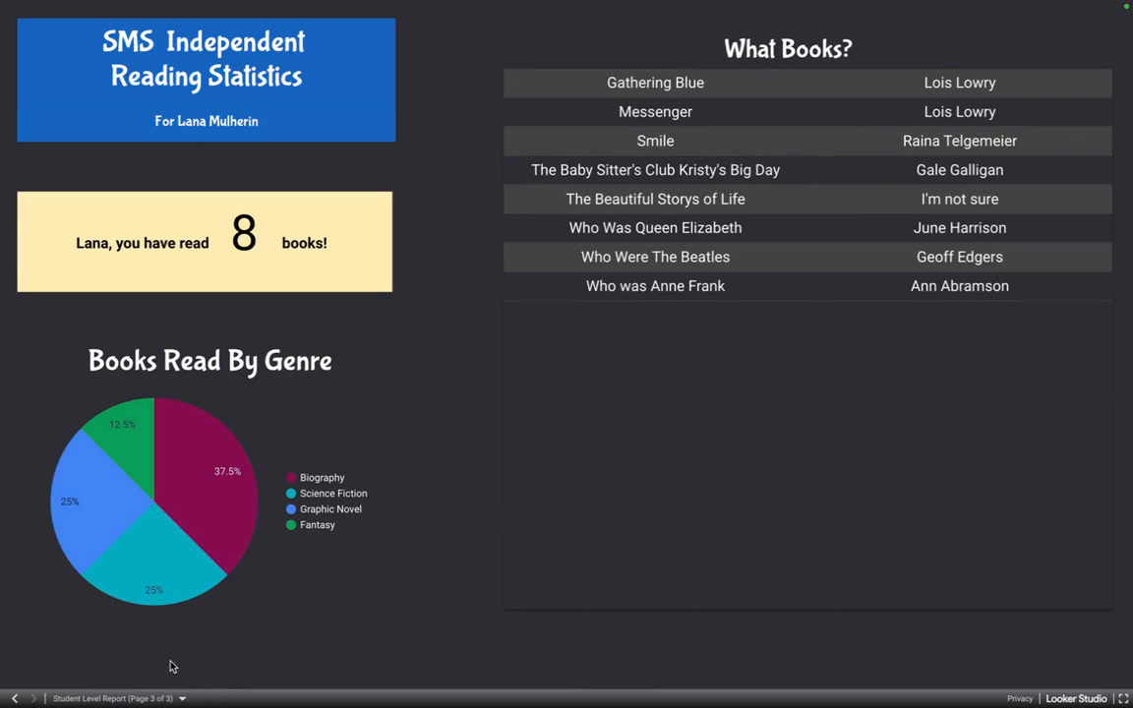
{"action": "left_click", "coordinate": [14, 698]}
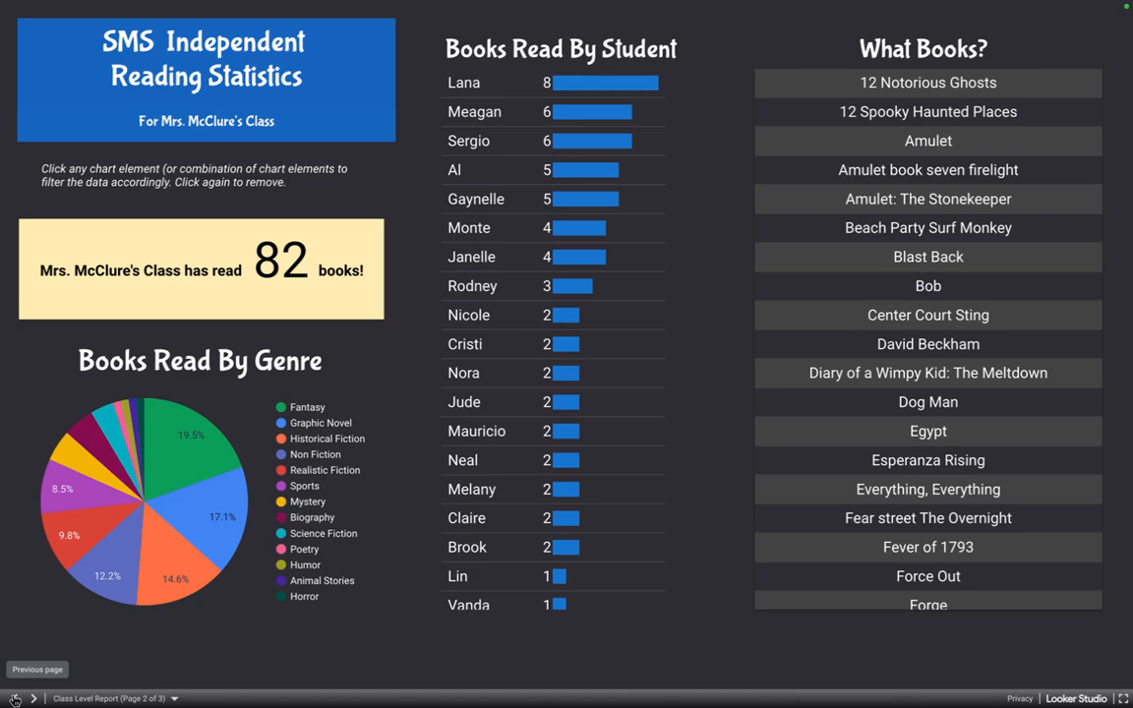
{"action": "left_click", "coordinate": [14, 699]}
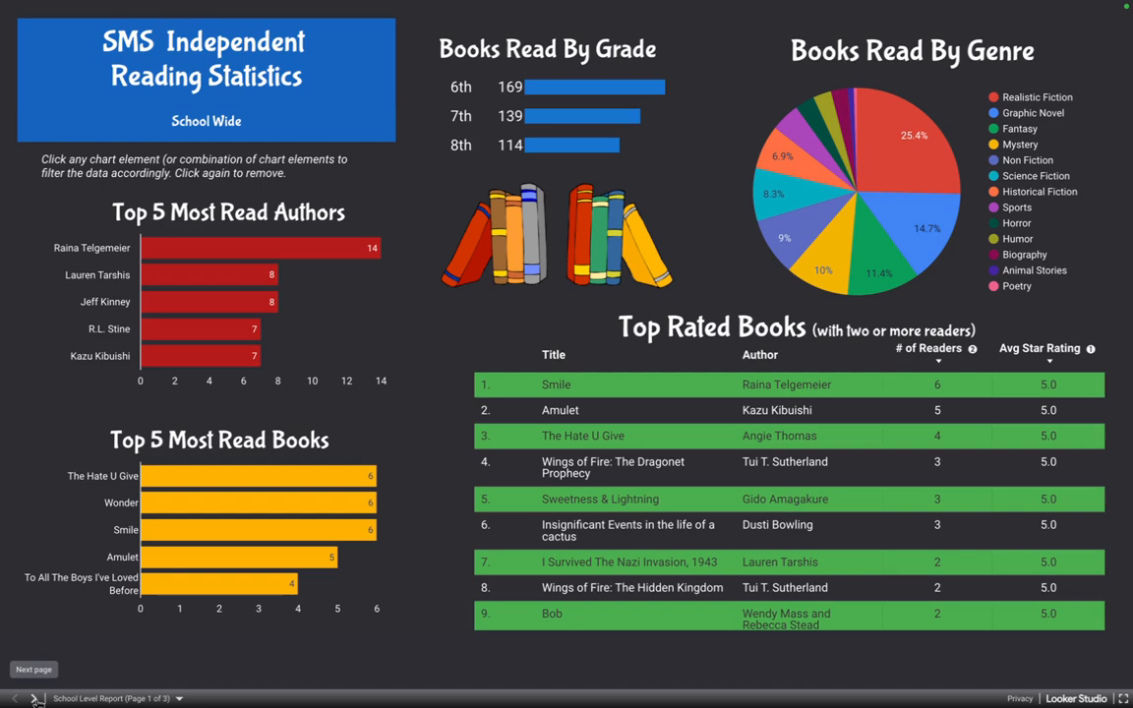
{"action": "left_click", "coordinate": [35, 699]}
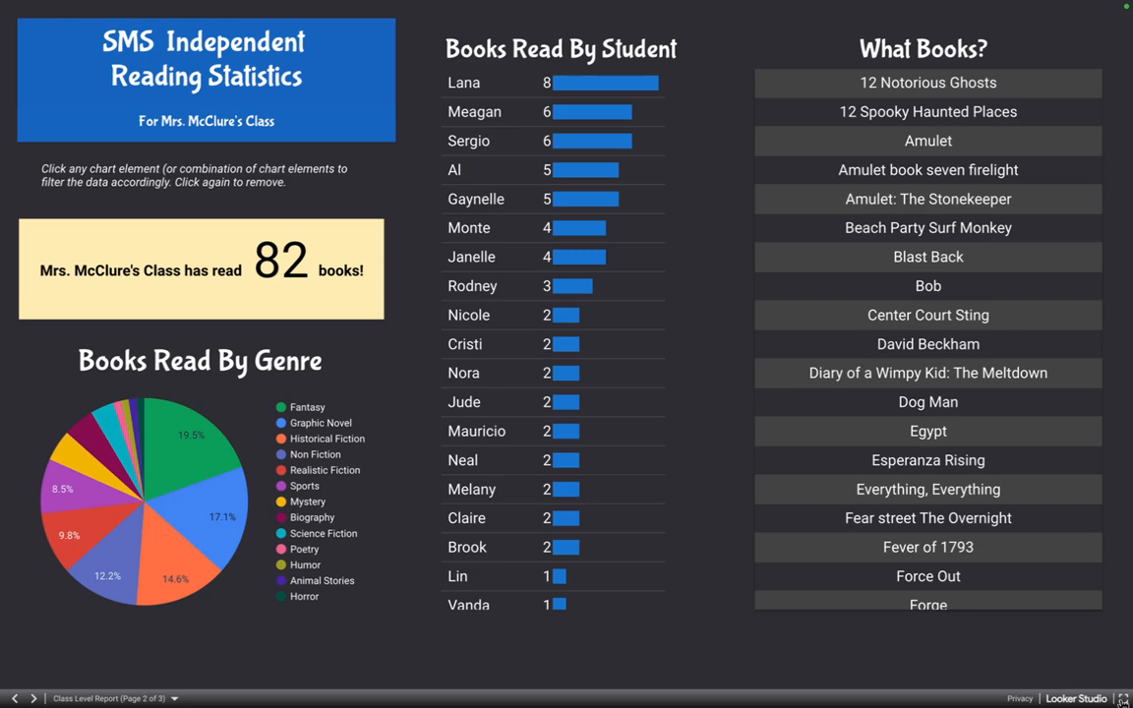
Leave the full-screen reading dashboard, present the Canva deck full screen from page 5, and advance to the Behavior Stats slide.
{"action": "key", "text": "Escape"}
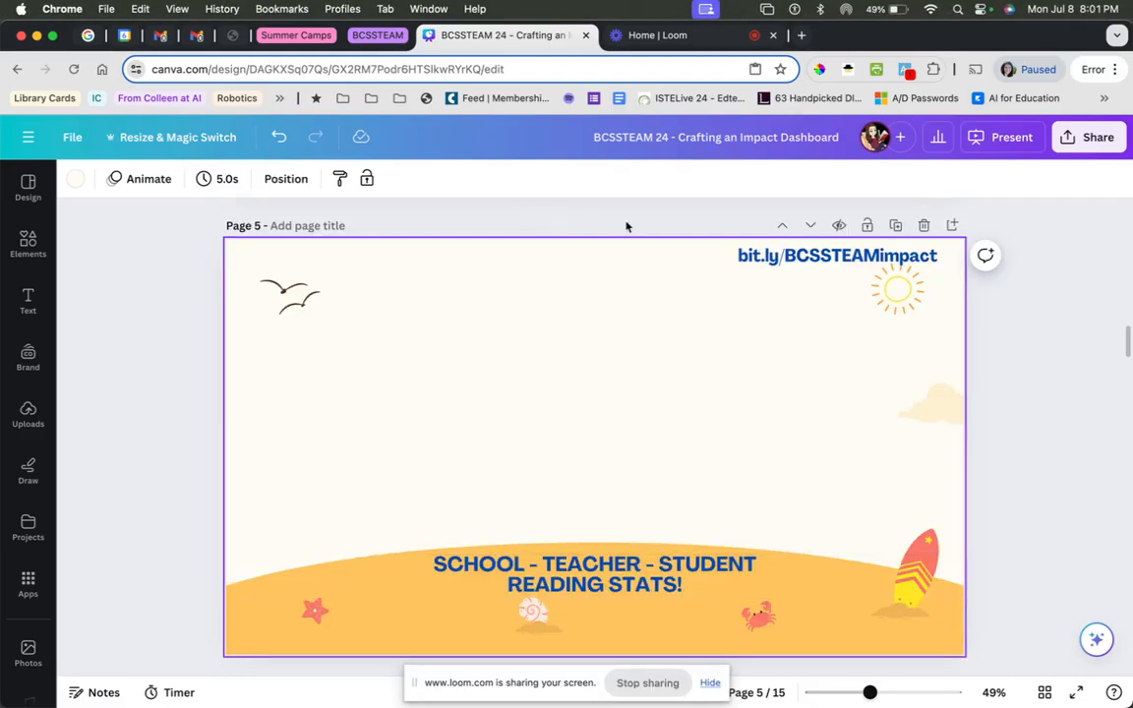
{"action": "left_click", "coordinate": [996, 147]}
{"action": "left_click", "coordinate": [979, 552]}
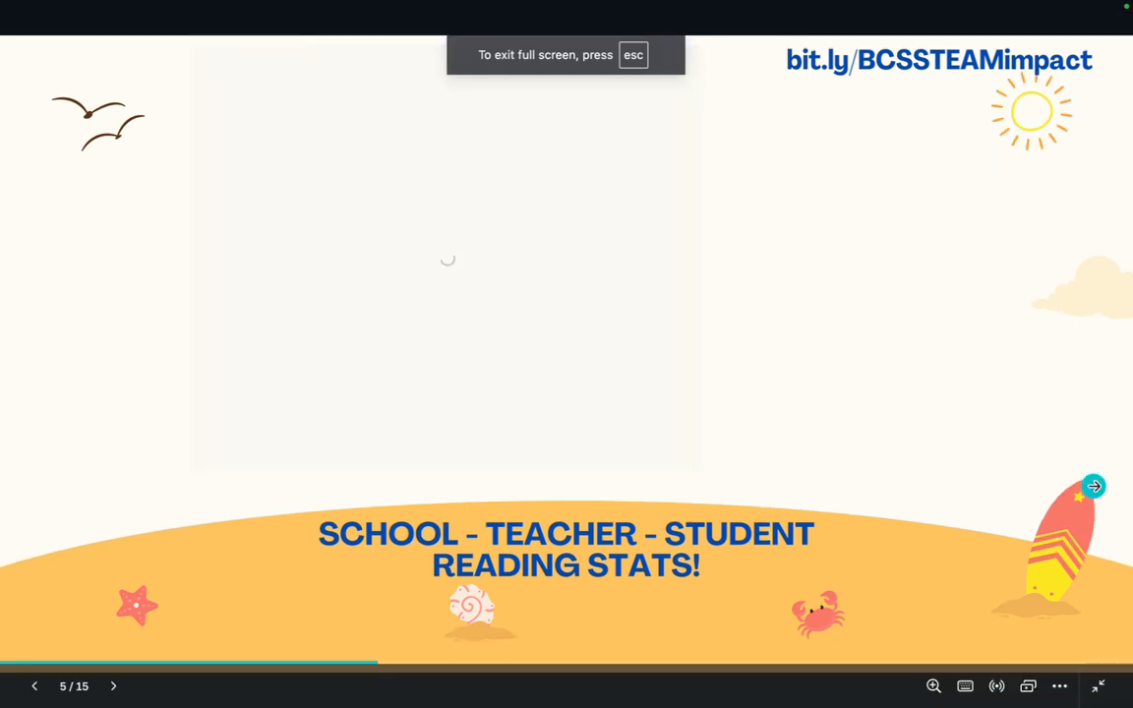
{"action": "left_click", "coordinate": [1094, 486]}
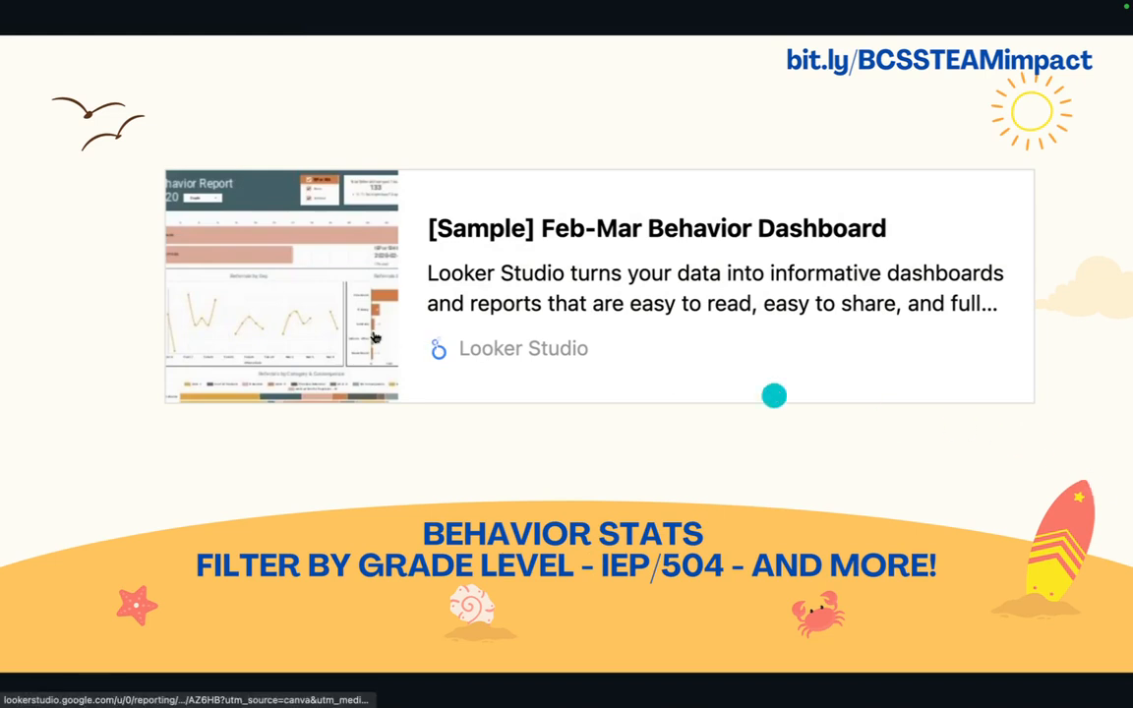
Exit the presentation and open the [Sample] Feb-Mar Behavior Dashboard linked on page 6 in Looker Studio.
{"action": "left_click", "coordinate": [398, 400]}
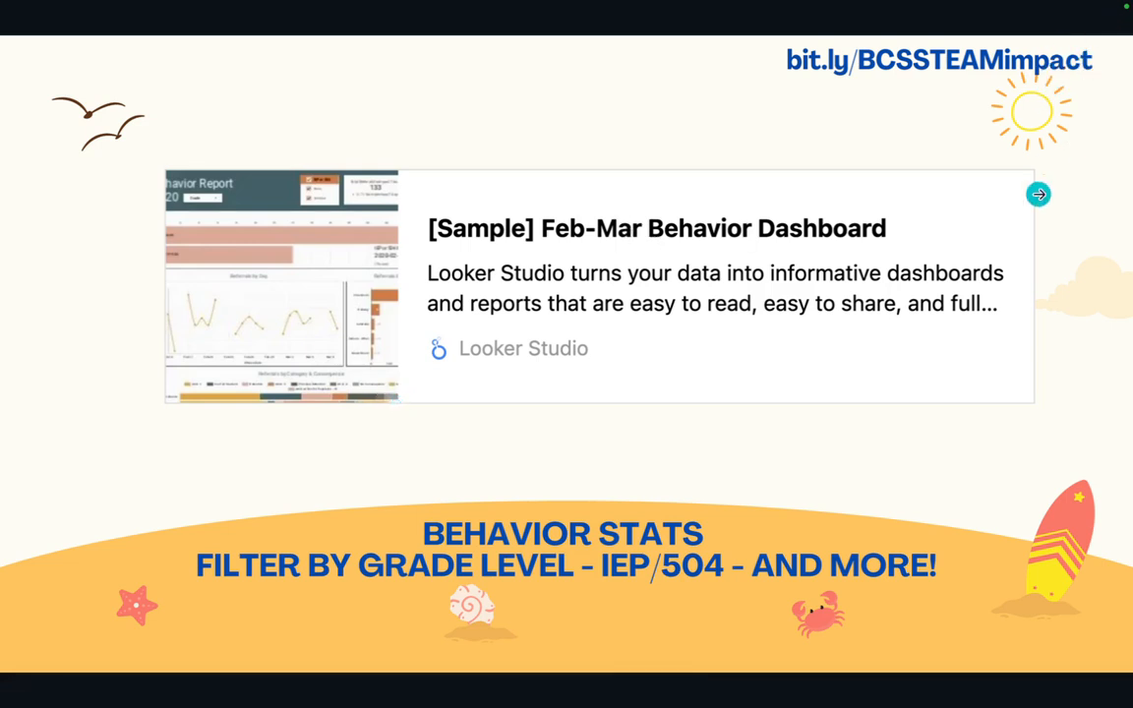
{"action": "key", "text": "Escape"}
{"action": "left_click", "coordinate": [663, 372]}
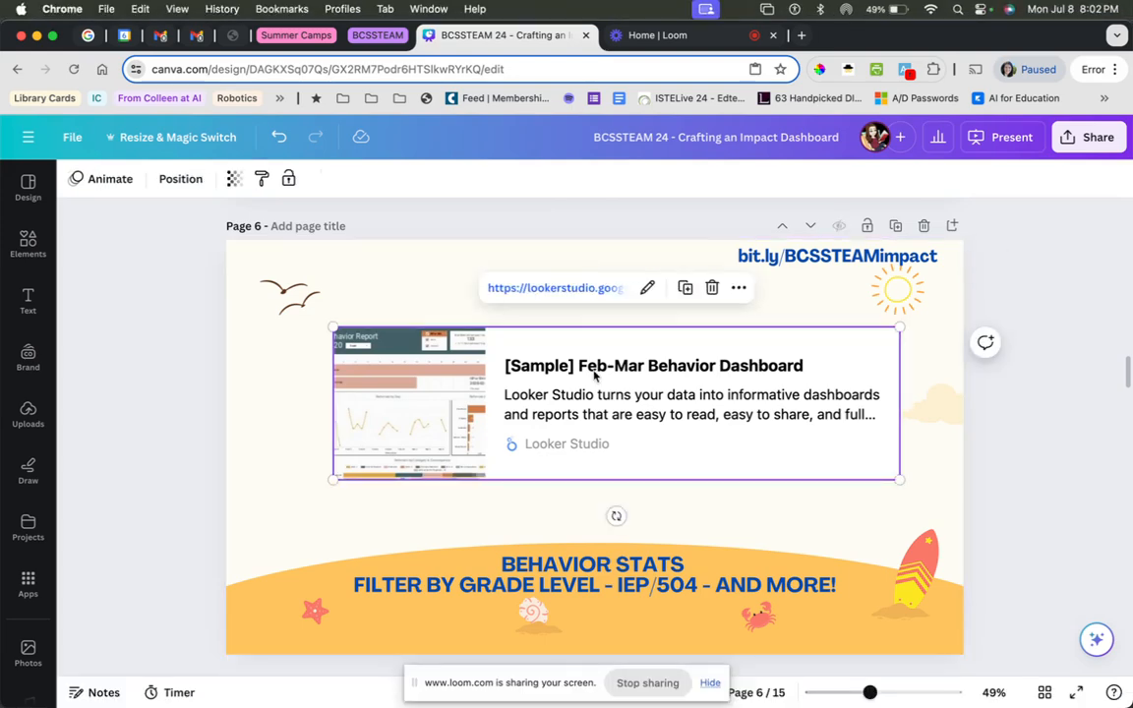
{"action": "left_click", "coordinate": [591, 292]}
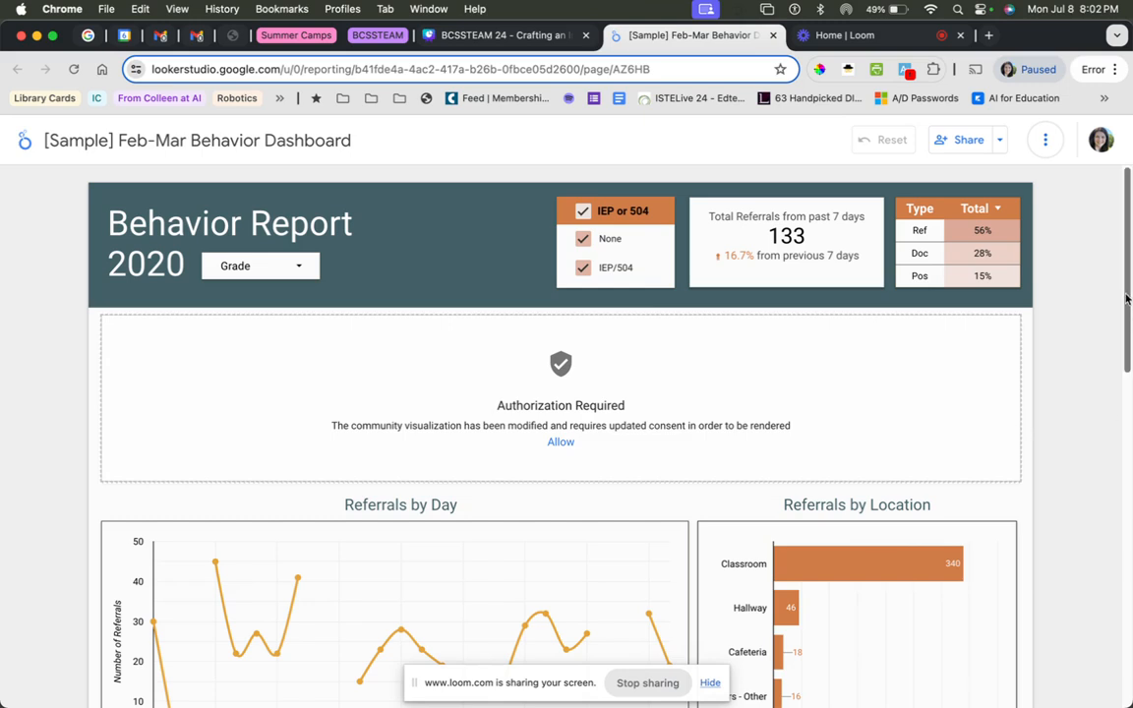
Examine the behavior report's charts down to Positive Documentation by Category and the options of its Grade filter.
{"action": "left_click_drag", "start_coordinate": [1128, 299], "coordinate": [1128, 413]}
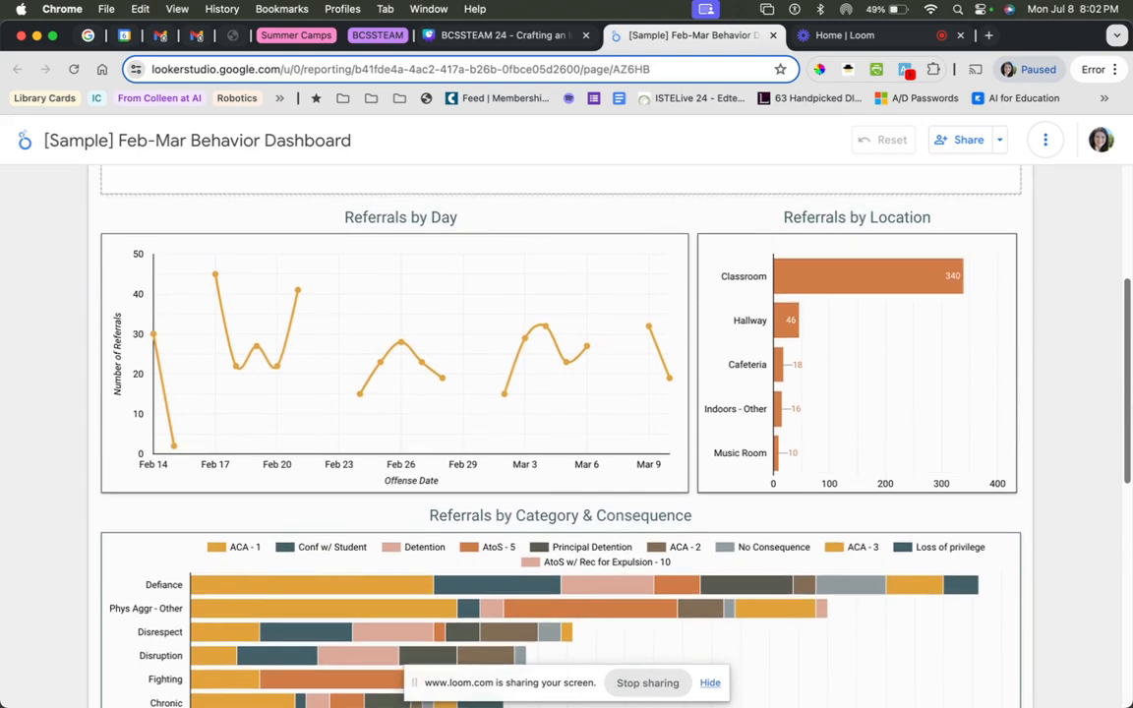
{"action": "scroll", "coordinate": [561, 423], "scroll_direction": "down", "scroll_amount": 4}
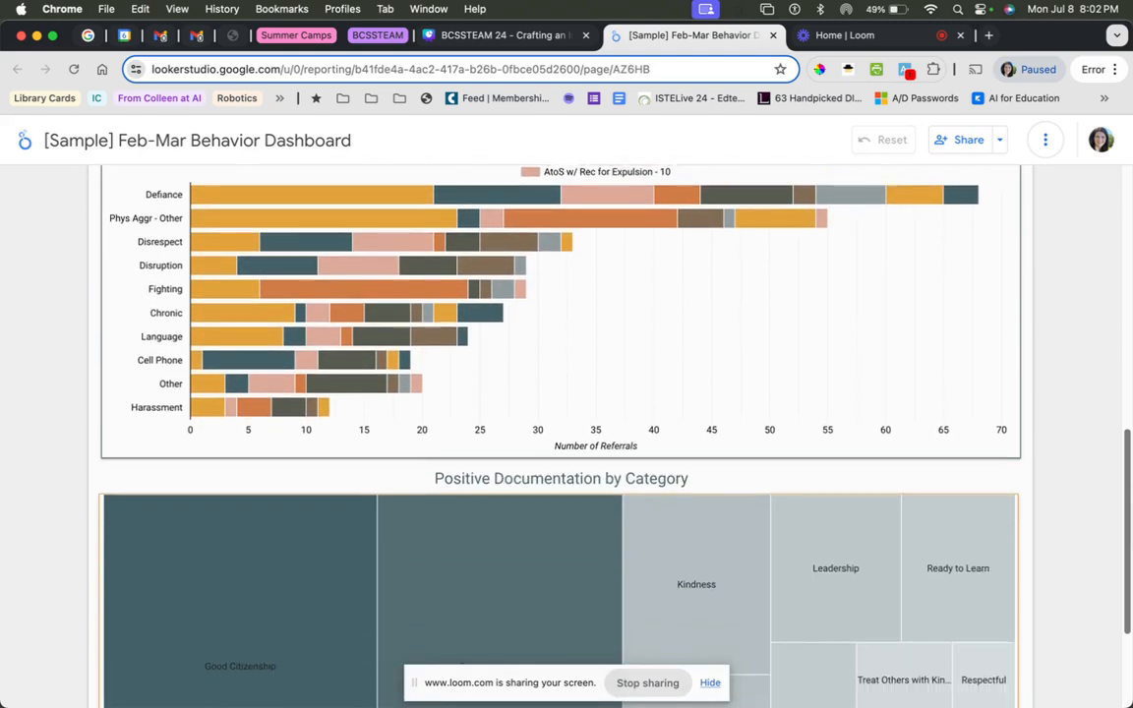
{"action": "scroll", "coordinate": [1130, 642], "scroll_direction": "down", "scroll_amount": 2}
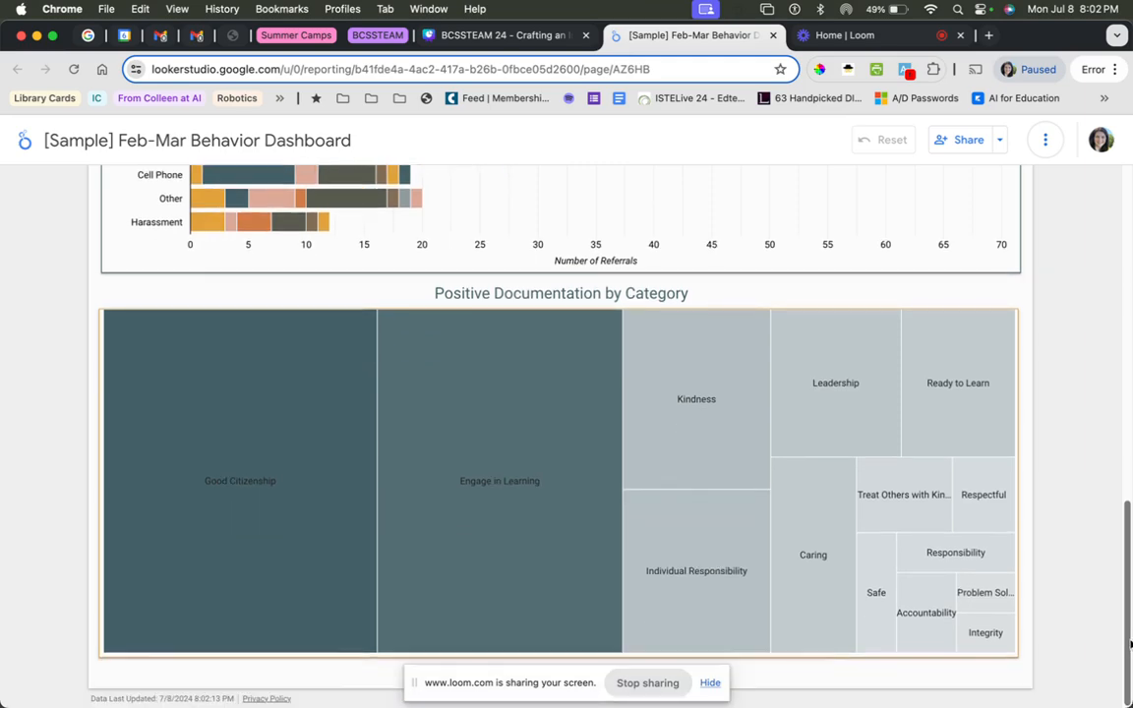
{"action": "left_click_drag", "start_coordinate": [1130, 642], "coordinate": [1120, 260]}
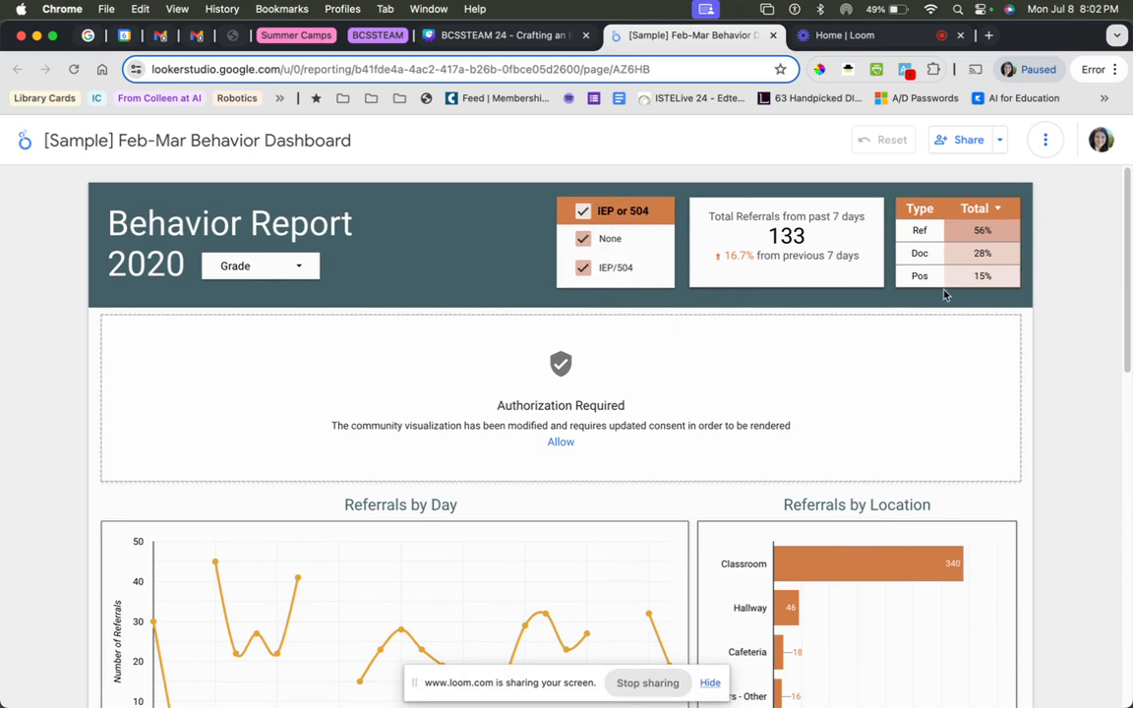
{"action": "left_click", "coordinate": [315, 266]}
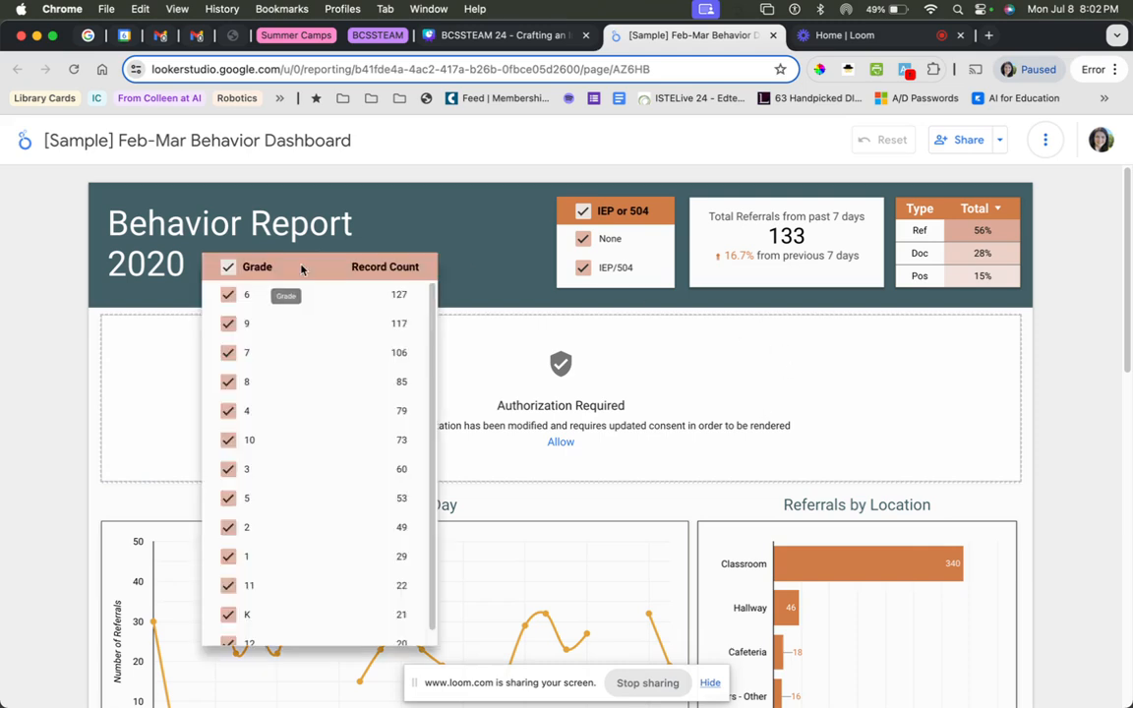
{"action": "left_click", "coordinate": [183, 307]}
Filter the behavior report by Fighting in the Referrals by Category & Consequence chart and examine the day and location charts.
{"action": "scroll", "coordinate": [802, 490], "scroll_direction": "down", "scroll_amount": 1}
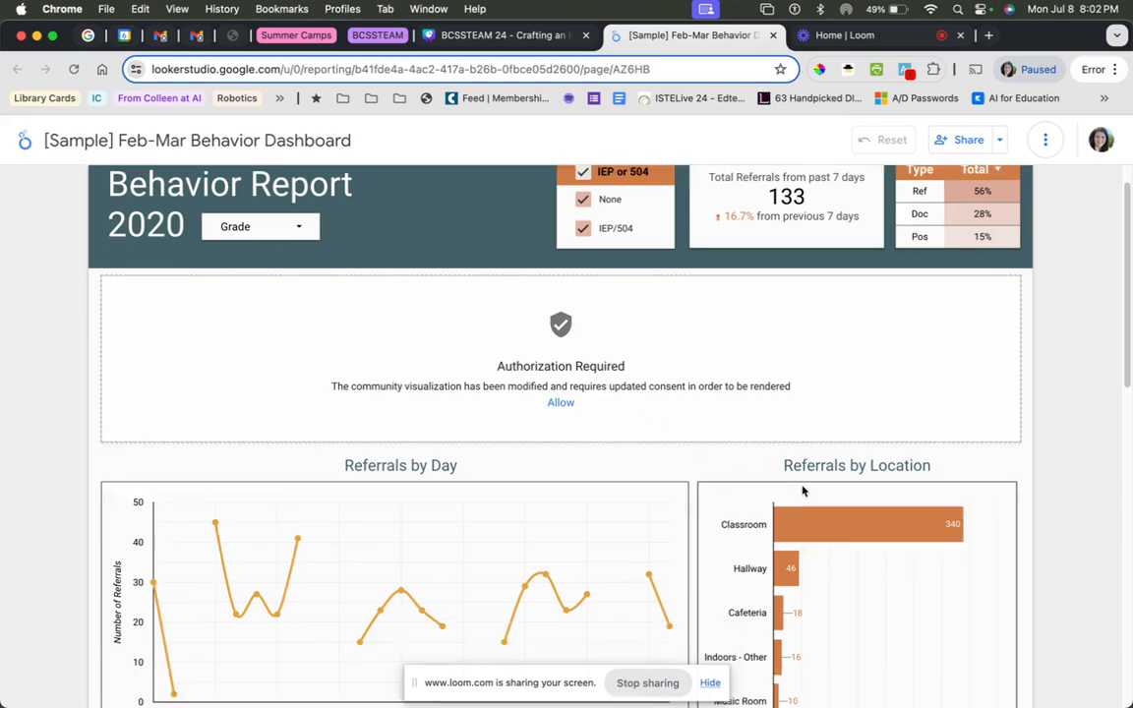
{"action": "scroll", "coordinate": [802, 490], "scroll_direction": "down", "scroll_amount": 5}
{"action": "scroll", "coordinate": [709, 521], "scroll_direction": "down", "scroll_amount": 3}
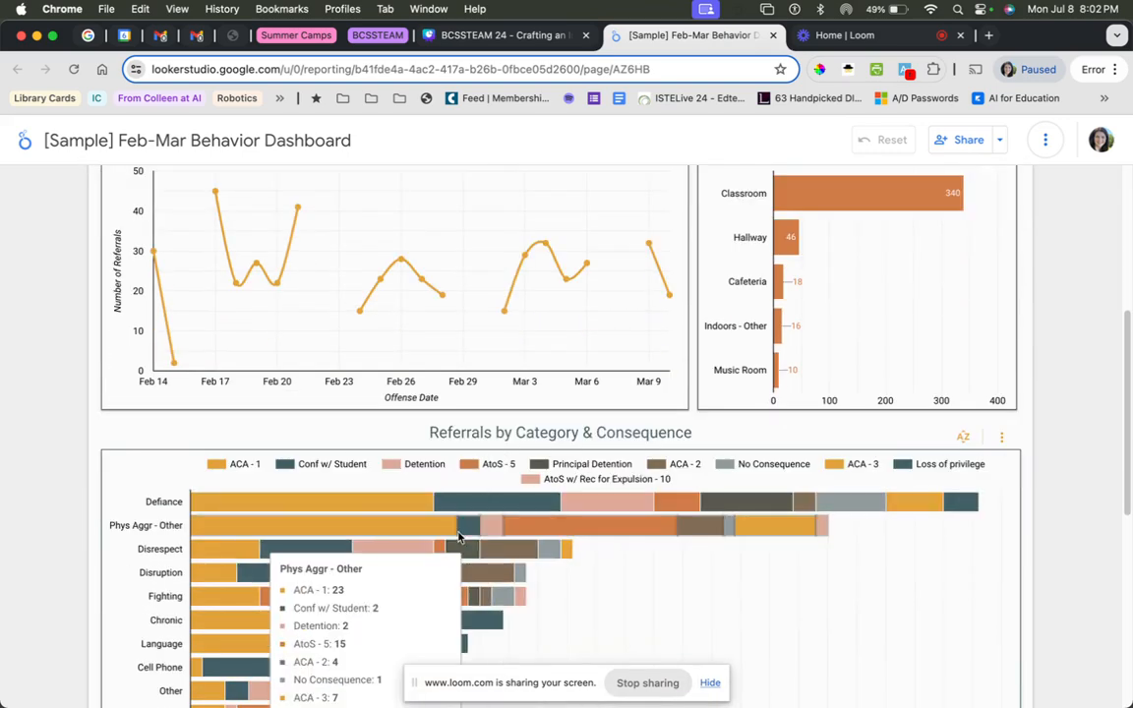
{"action": "scroll", "coordinate": [739, 577], "scroll_direction": "down", "scroll_amount": 1}
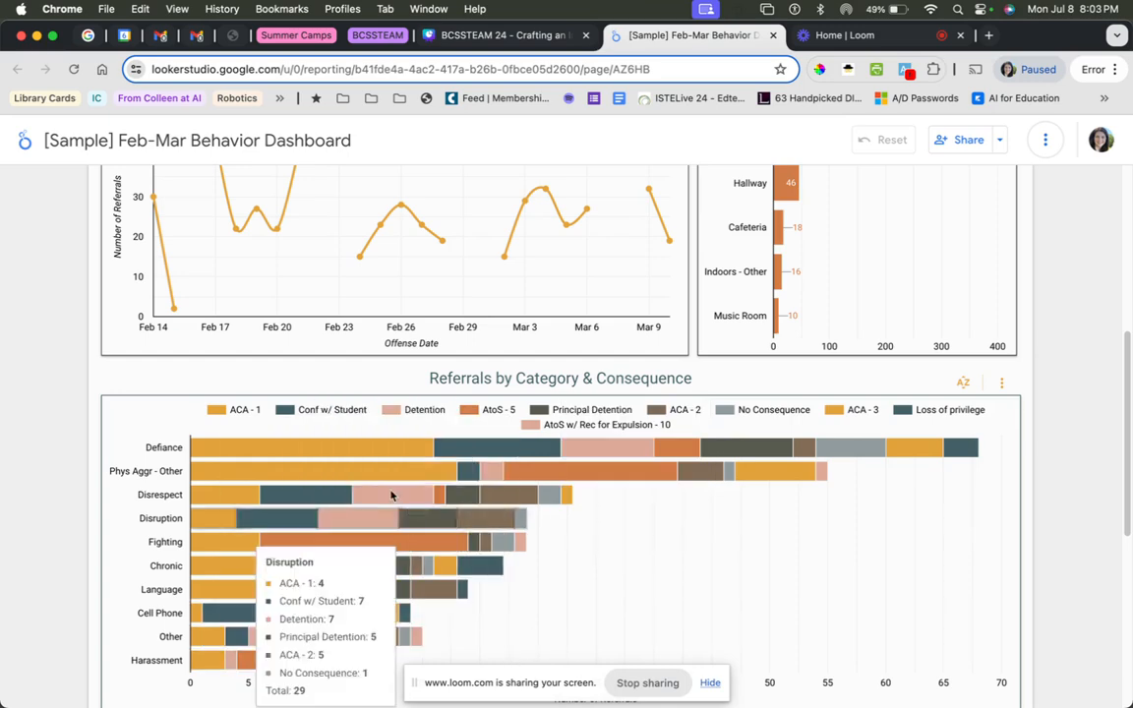
{"action": "left_click", "coordinate": [225, 543]}
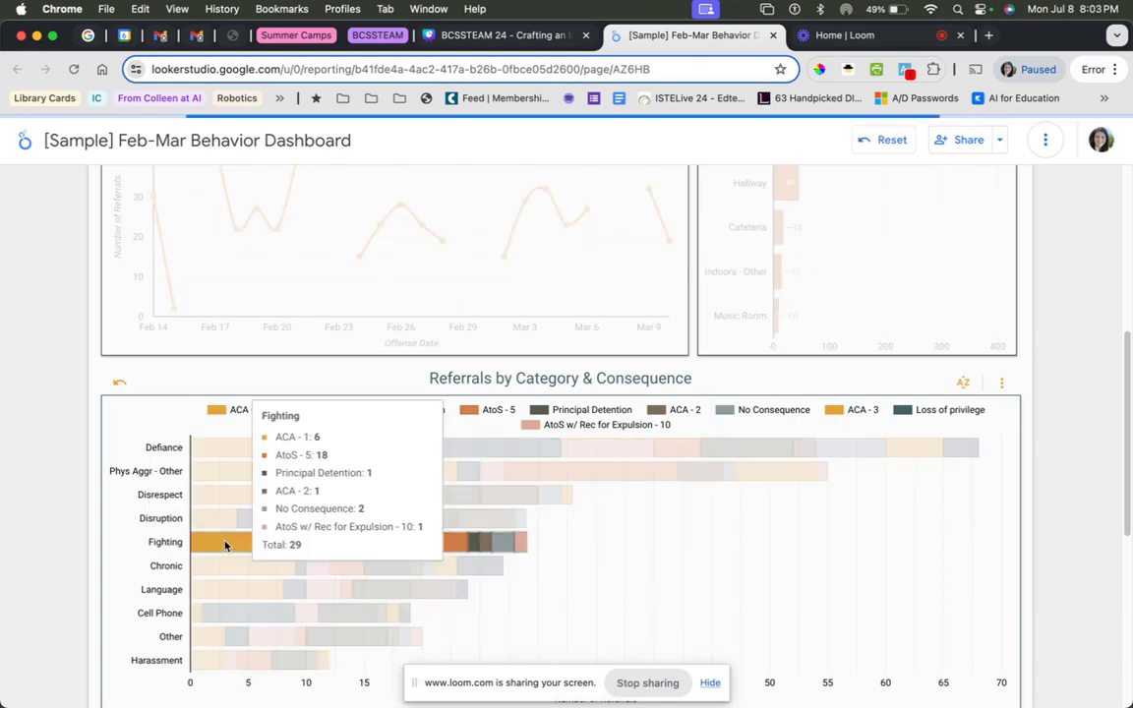
{"action": "scroll", "coordinate": [1099, 497], "scroll_direction": "up", "scroll_amount": 3}
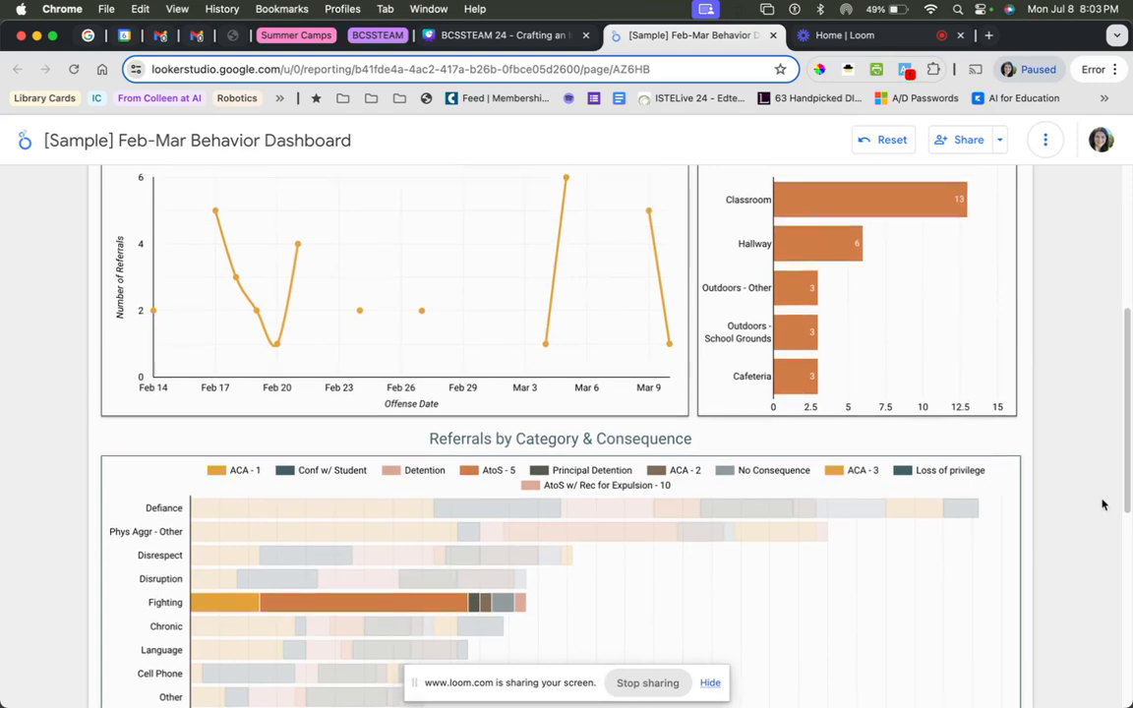
{"action": "scroll", "coordinate": [1099, 497], "scroll_direction": "up", "scroll_amount": 1}
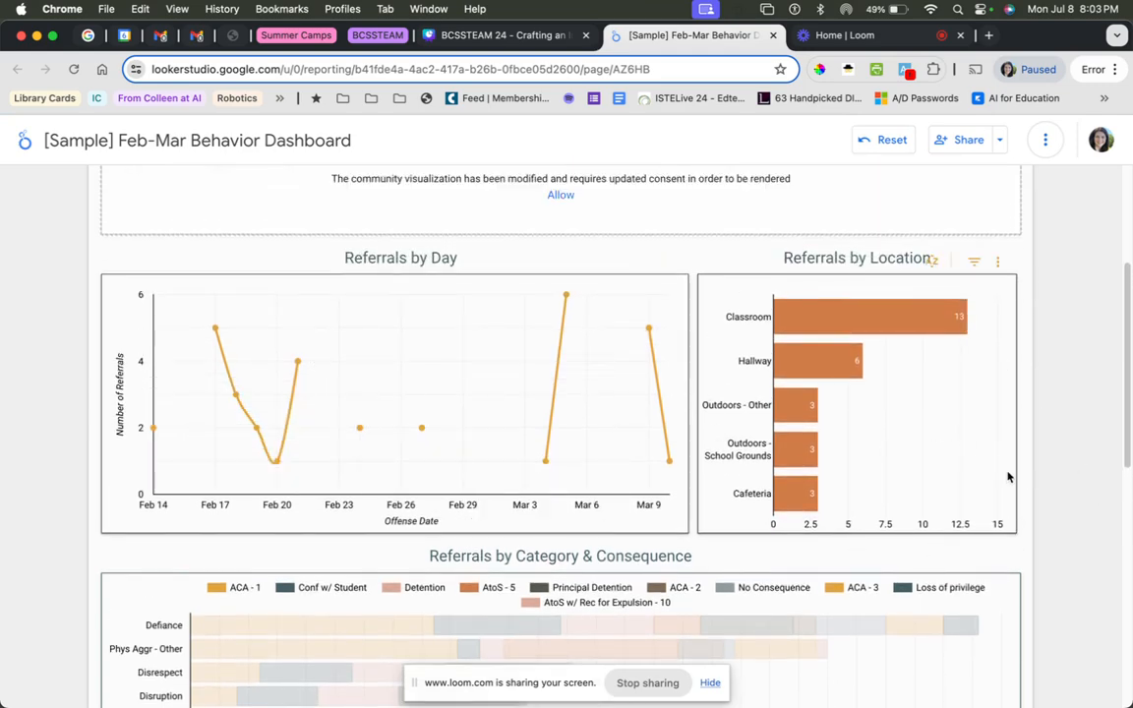
{"action": "scroll", "coordinate": [1006, 475], "scroll_direction": "down", "scroll_amount": 3}
{"action": "scroll", "coordinate": [1007, 477], "scroll_direction": "down", "scroll_amount": 3}
{"action": "scroll", "coordinate": [1011, 474], "scroll_direction": "up", "scroll_amount": 10}
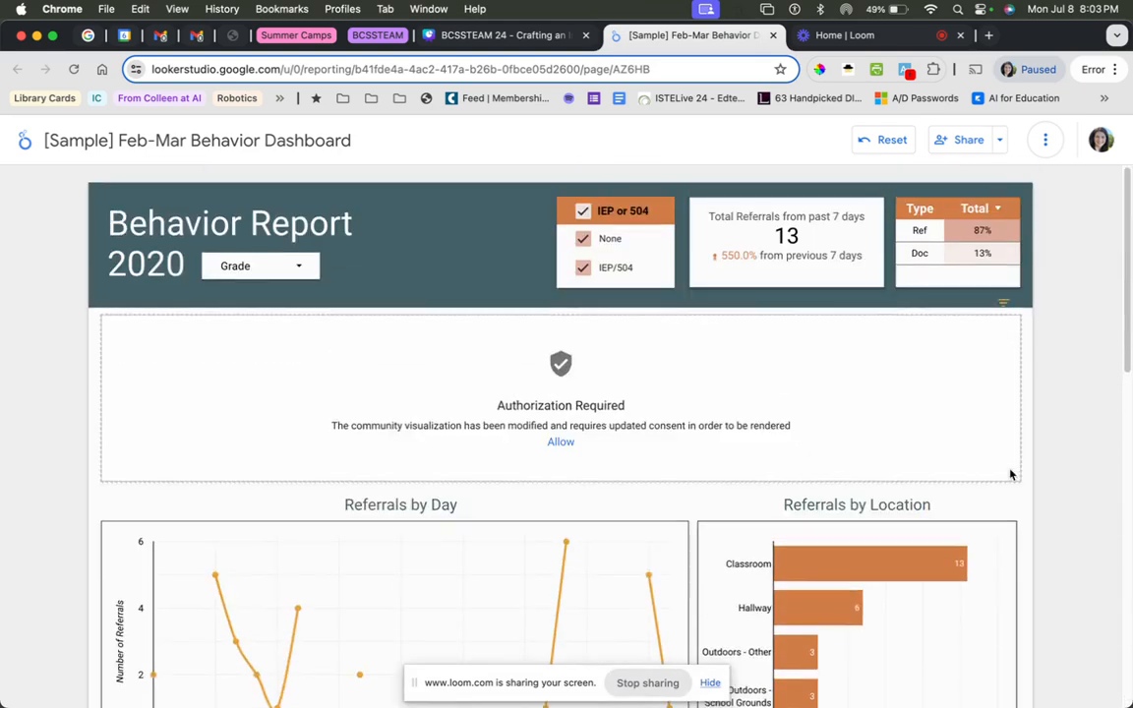
Close the behavior dashboard and open the DPS Pacing Tool linked on the Pacing Guides slide, page 7 of the Canva deck.
{"action": "left_click", "coordinate": [773, 36]}
{"action": "left_click", "coordinate": [1028, 550]}
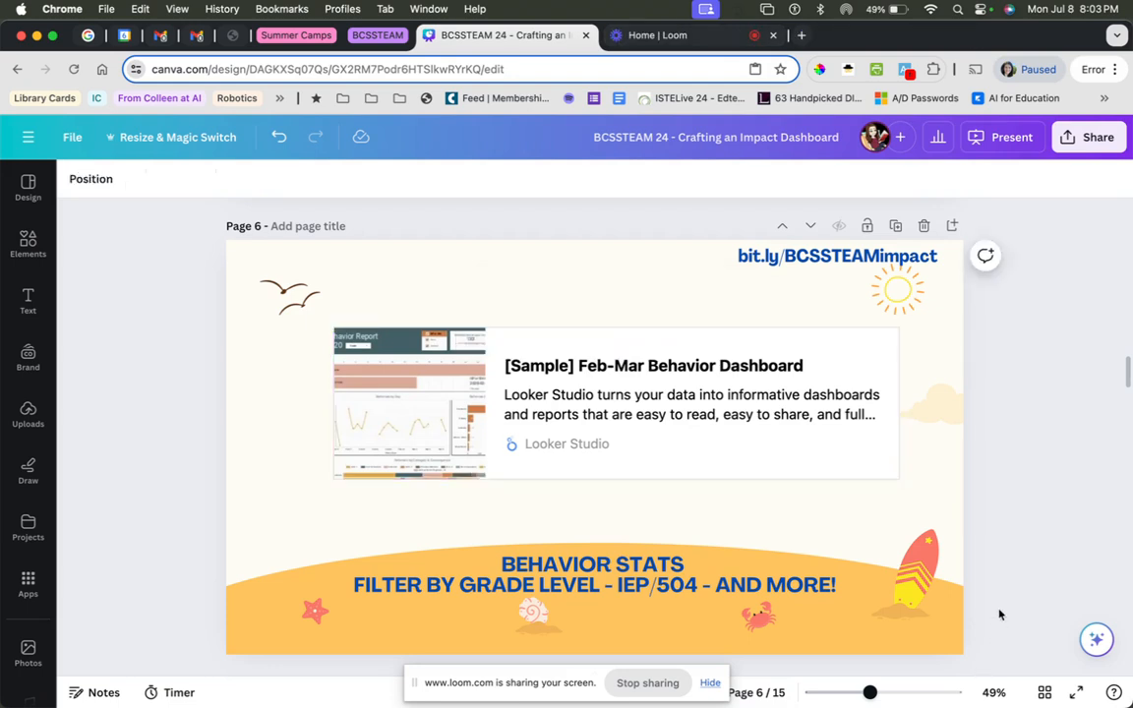
{"action": "scroll", "coordinate": [1040, 413], "scroll_direction": "down", "scroll_amount": 10}
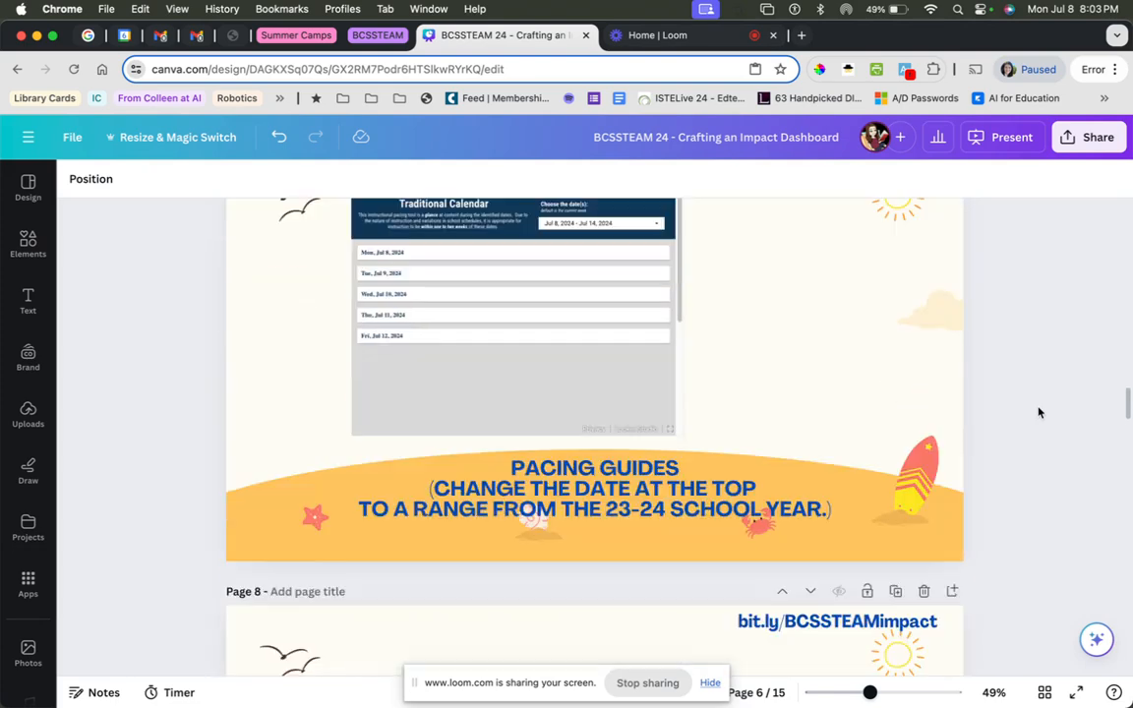
{"action": "scroll", "coordinate": [1039, 413], "scroll_direction": "up", "scroll_amount": 1}
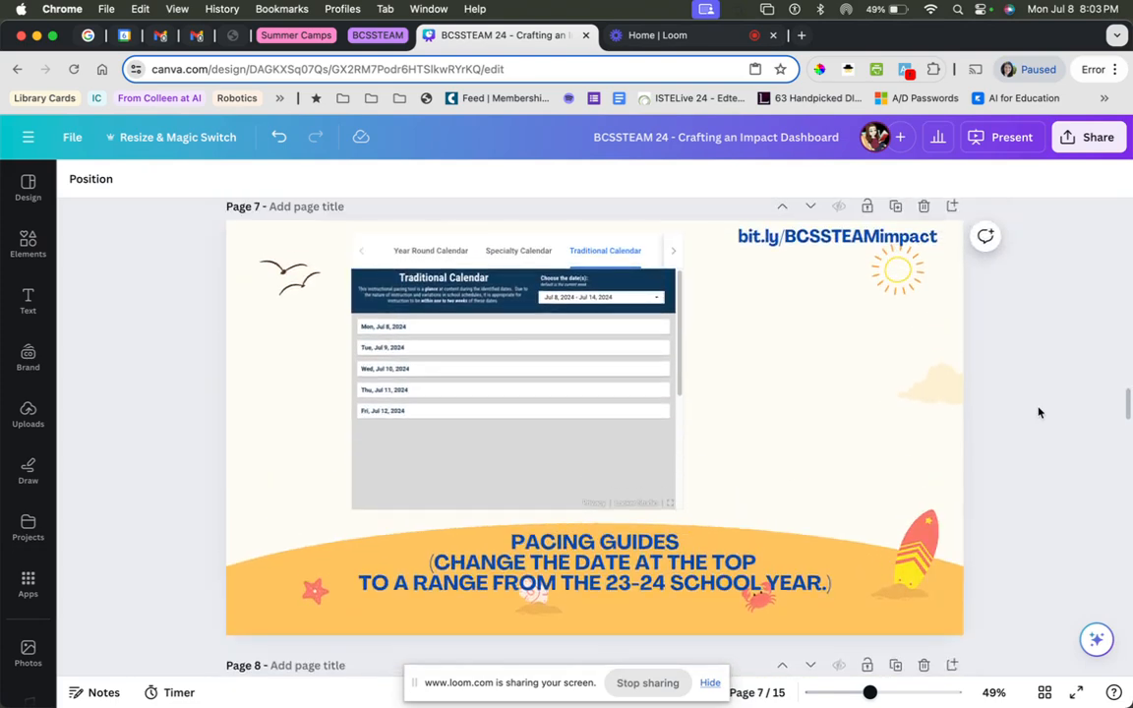
{"action": "left_click", "coordinate": [488, 403]}
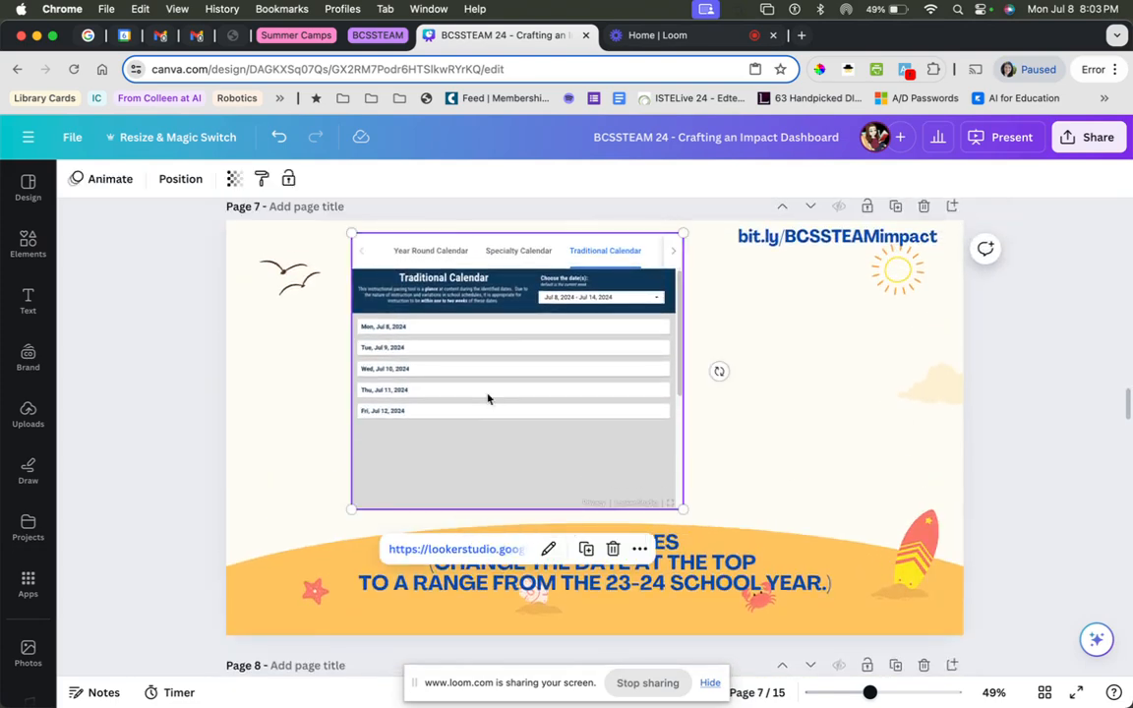
{"action": "left_click", "coordinate": [475, 556]}
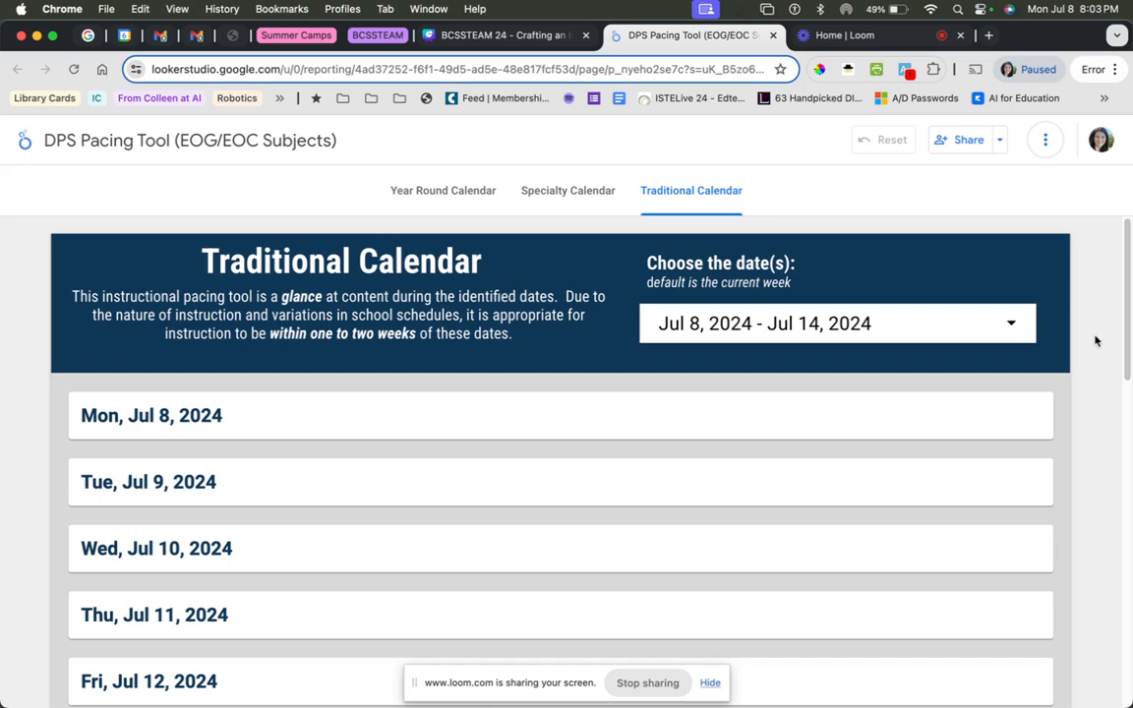
Set the Traditional Calendar's date range to Apr 22, 2024 – Jul 14, 2024 and check the listed days.
{"action": "left_click", "coordinate": [736, 323]}
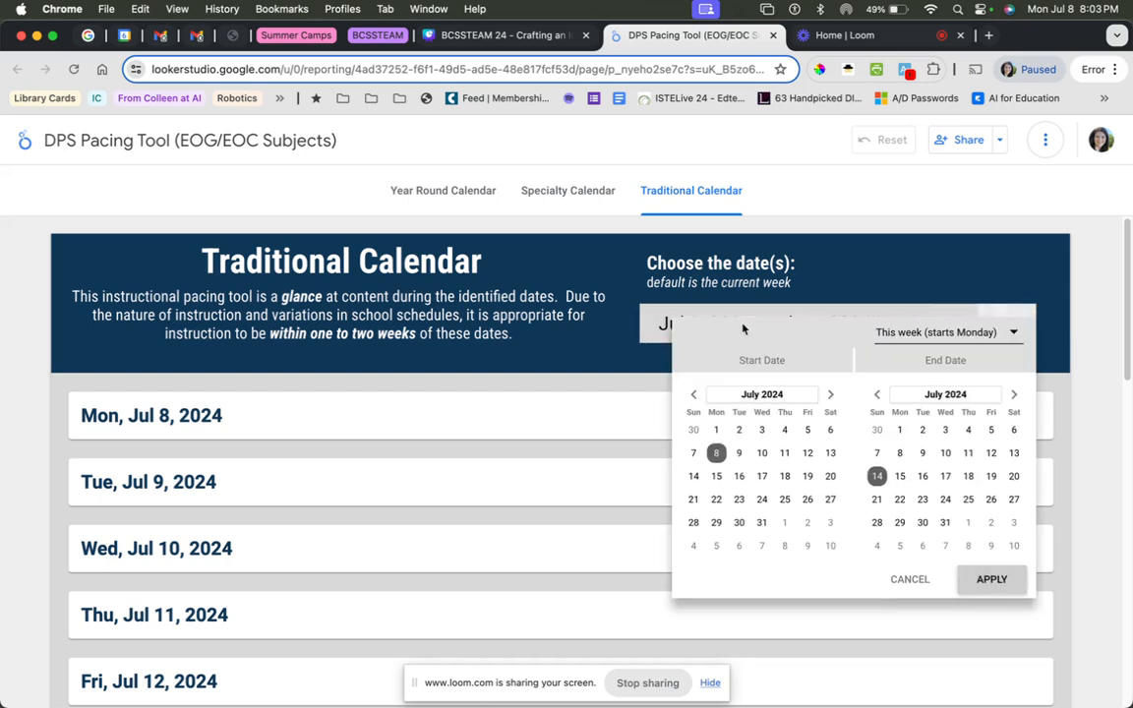
{"action": "left_click", "coordinate": [695, 395]}
{"action": "left_click", "coordinate": [695, 395]}
{"action": "left_click", "coordinate": [695, 395]}
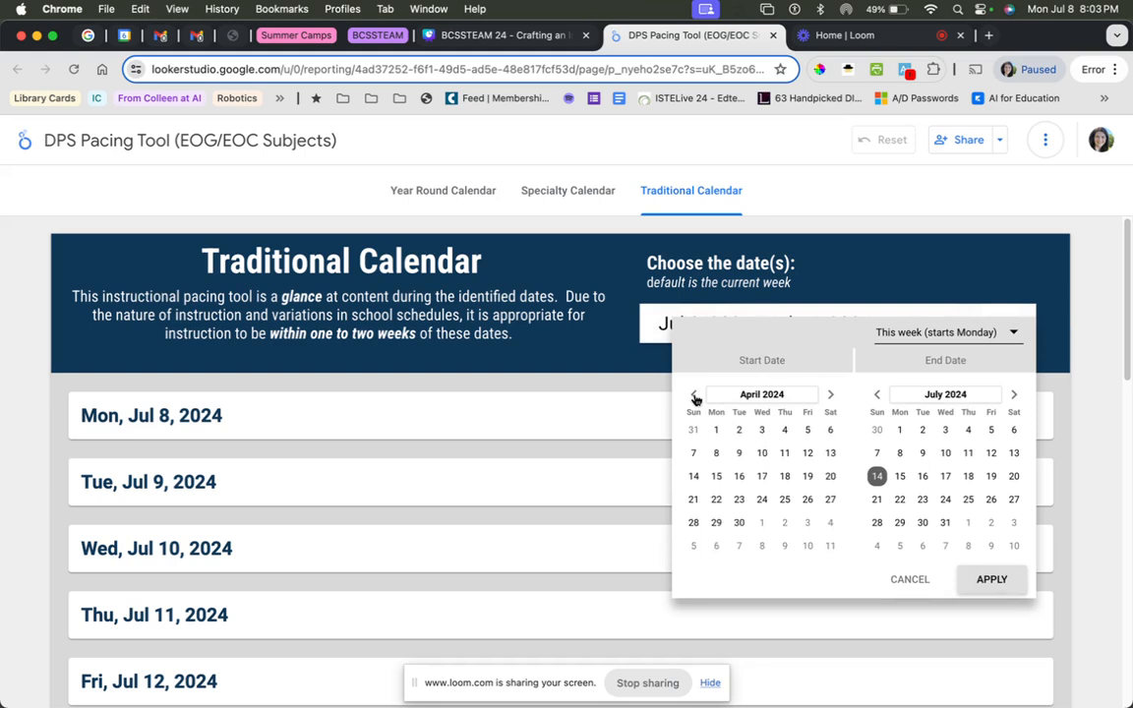
{"action": "left_click", "coordinate": [718, 502]}
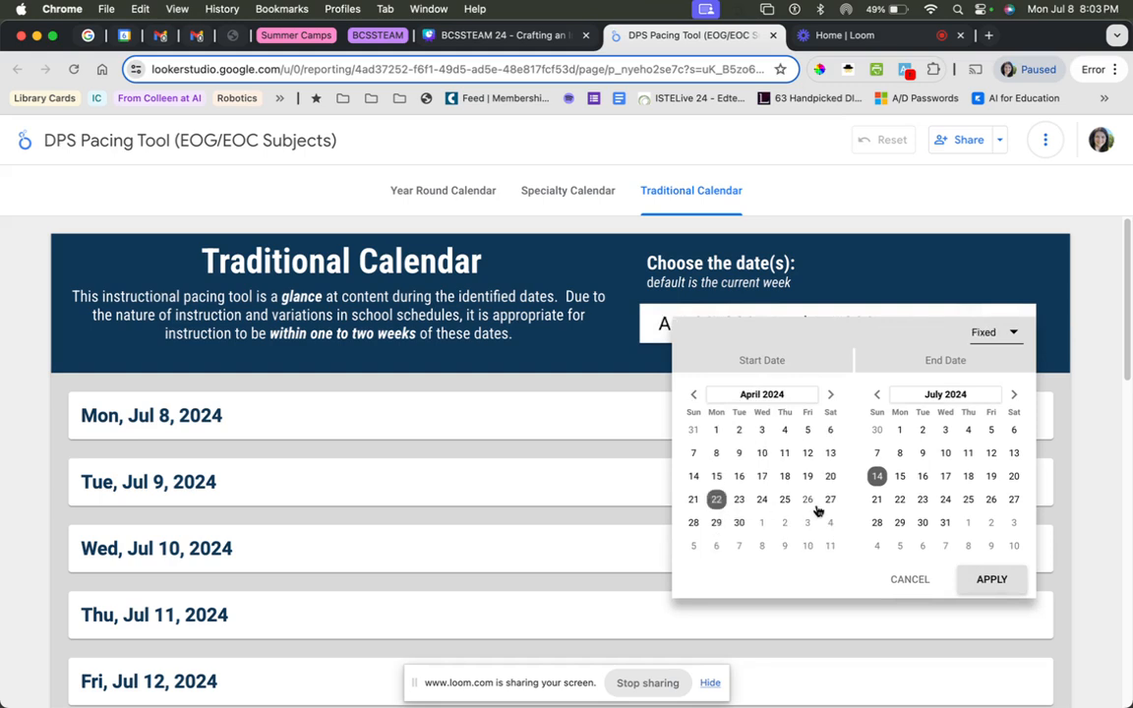
{"action": "left_click", "coordinate": [979, 580]}
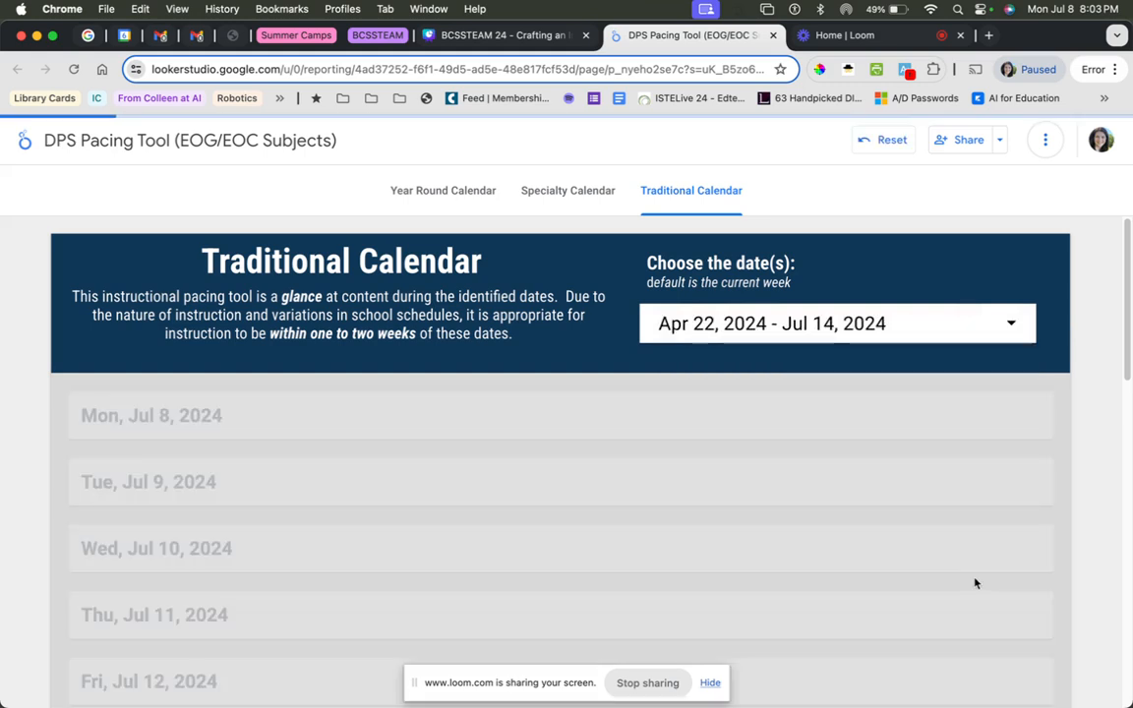
{"action": "scroll", "coordinate": [1092, 454], "scroll_direction": "down", "scroll_amount": 1}
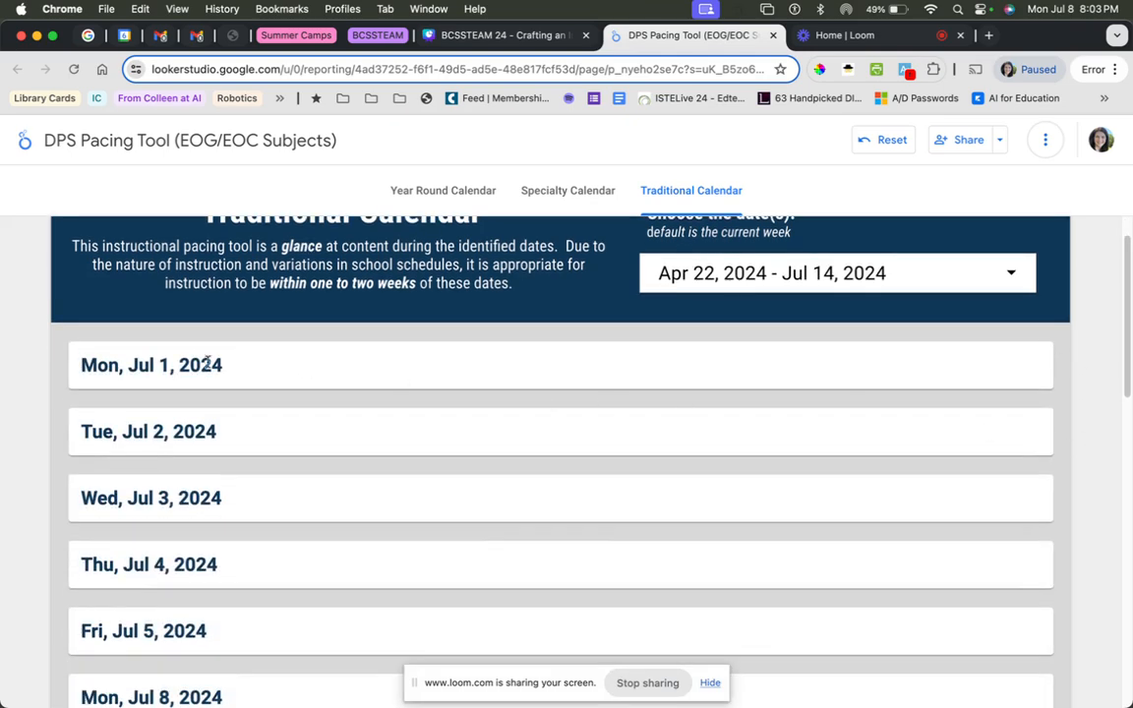
Set the start of the Traditional Calendar's date range to Oct 16, 2023.
{"action": "scroll", "coordinate": [207, 364], "scroll_direction": "up", "scroll_amount": 1}
{"action": "left_click", "coordinate": [792, 327]}
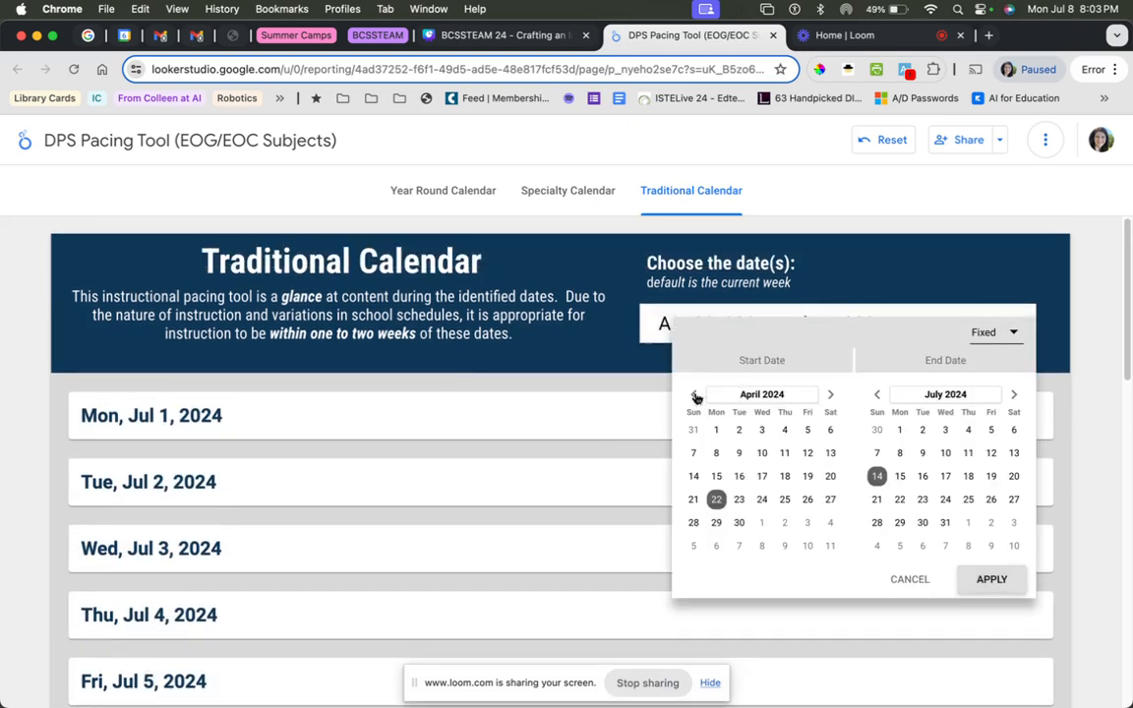
{"action": "left_click", "coordinate": [694, 396]}
{"action": "left_click", "coordinate": [694, 395]}
{"action": "left_click", "coordinate": [695, 396]}
{"action": "left_click", "coordinate": [694, 396]}
{"action": "left_click", "coordinate": [694, 395]}
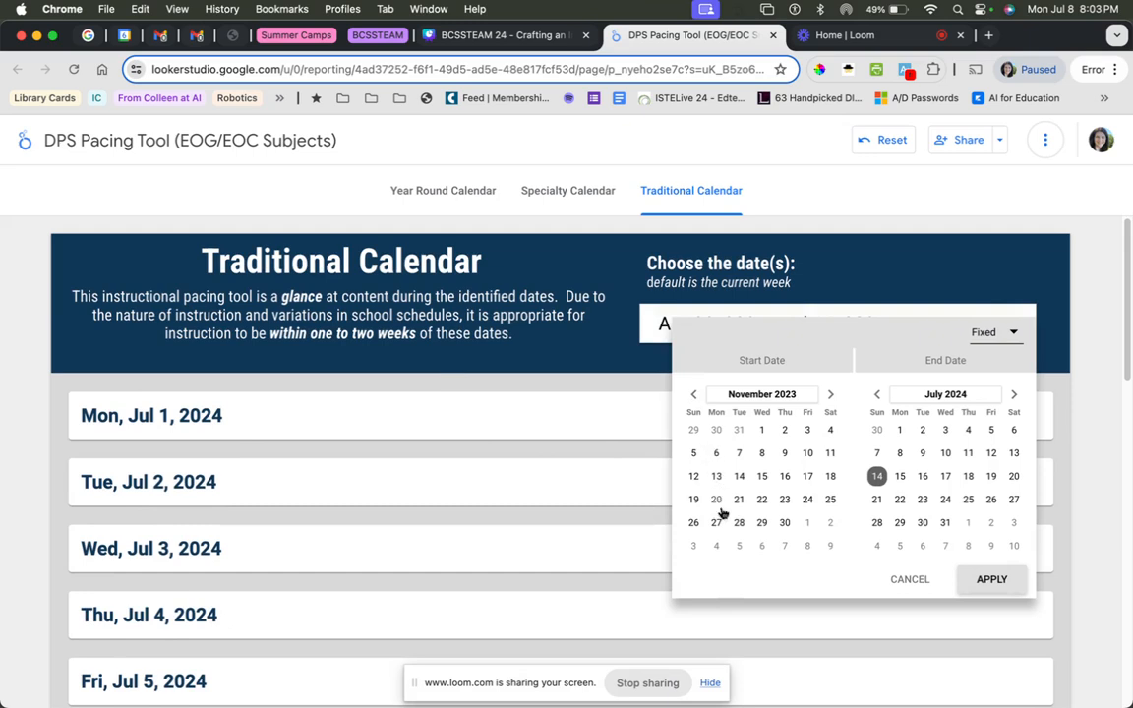
{"action": "left_click", "coordinate": [693, 395]}
{"action": "left_click", "coordinate": [716, 476]}
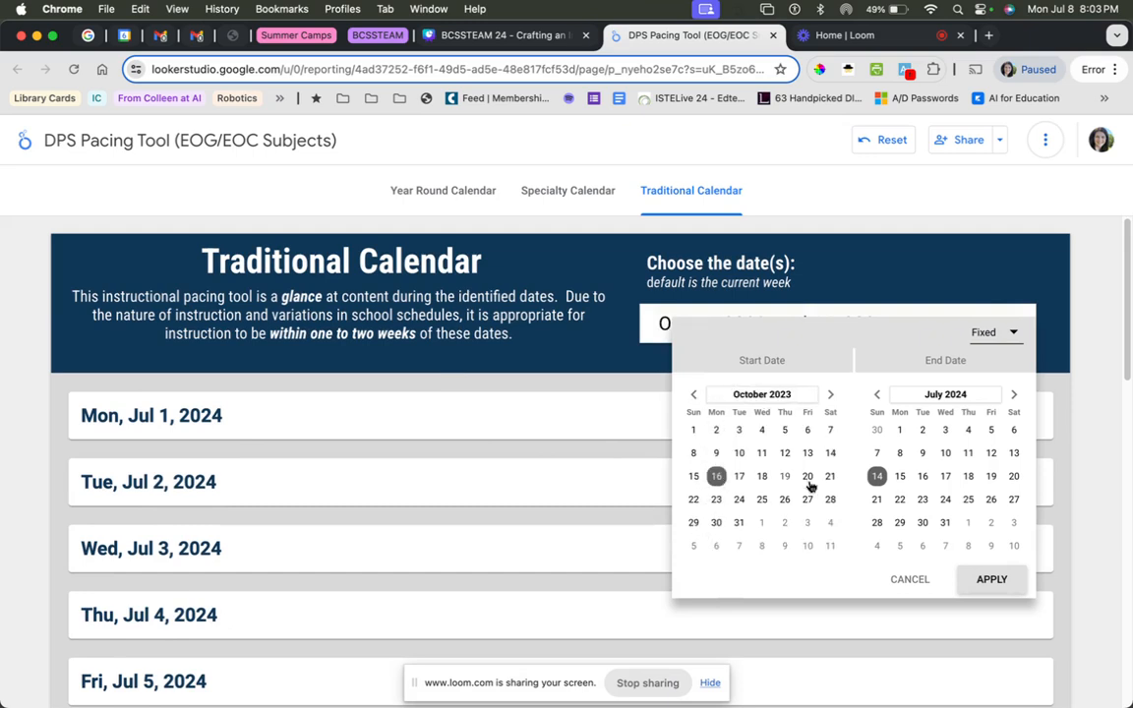
Set the end date to Oct 20, 2023, apply the range and check the pacing entries.
{"action": "left_click", "coordinate": [878, 394]}
{"action": "left_click", "coordinate": [878, 394]}
{"action": "left_click", "coordinate": [877, 395]}
{"action": "left_click", "coordinate": [878, 394]}
{"action": "left_click", "coordinate": [878, 395]}
{"action": "left_click", "coordinate": [877, 394]}
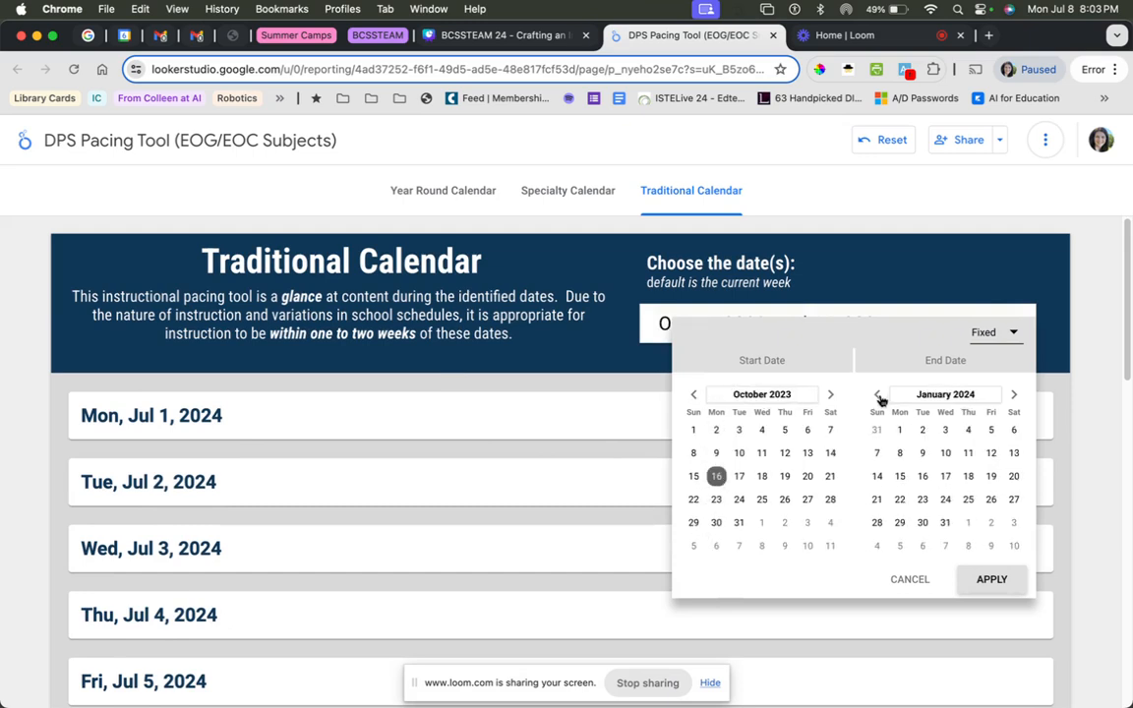
{"action": "left_click", "coordinate": [878, 395]}
{"action": "left_click", "coordinate": [877, 395]}
{"action": "left_click", "coordinate": [878, 394]}
{"action": "left_click", "coordinate": [990, 476]}
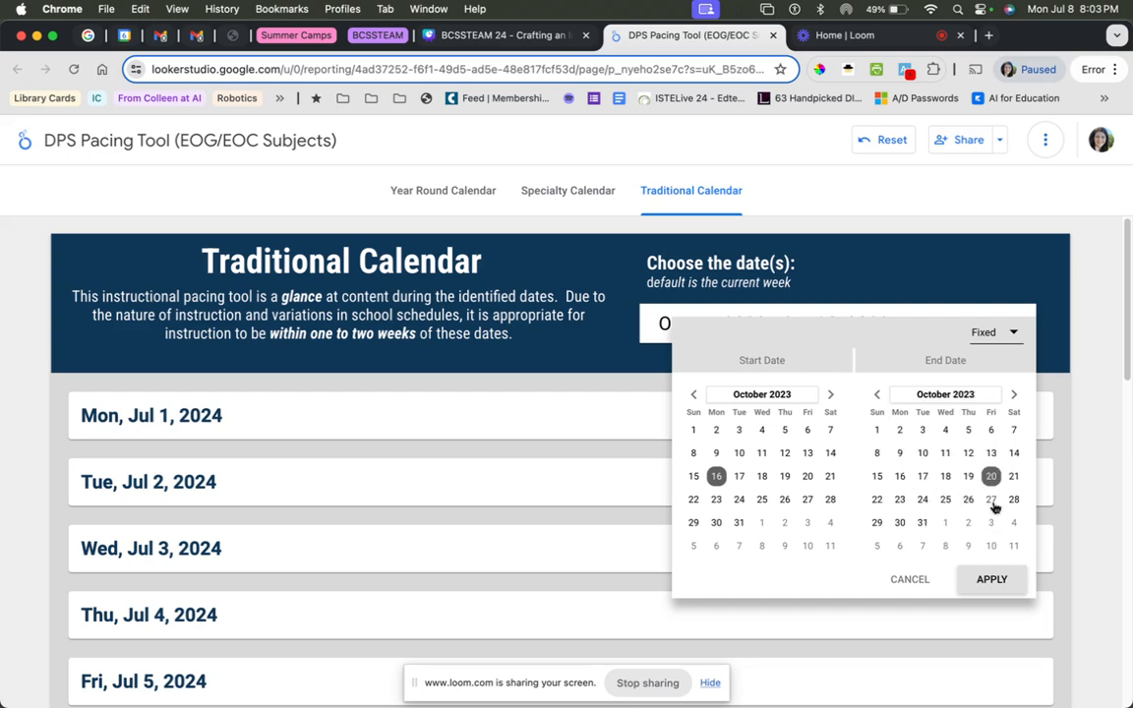
{"action": "left_click", "coordinate": [997, 580]}
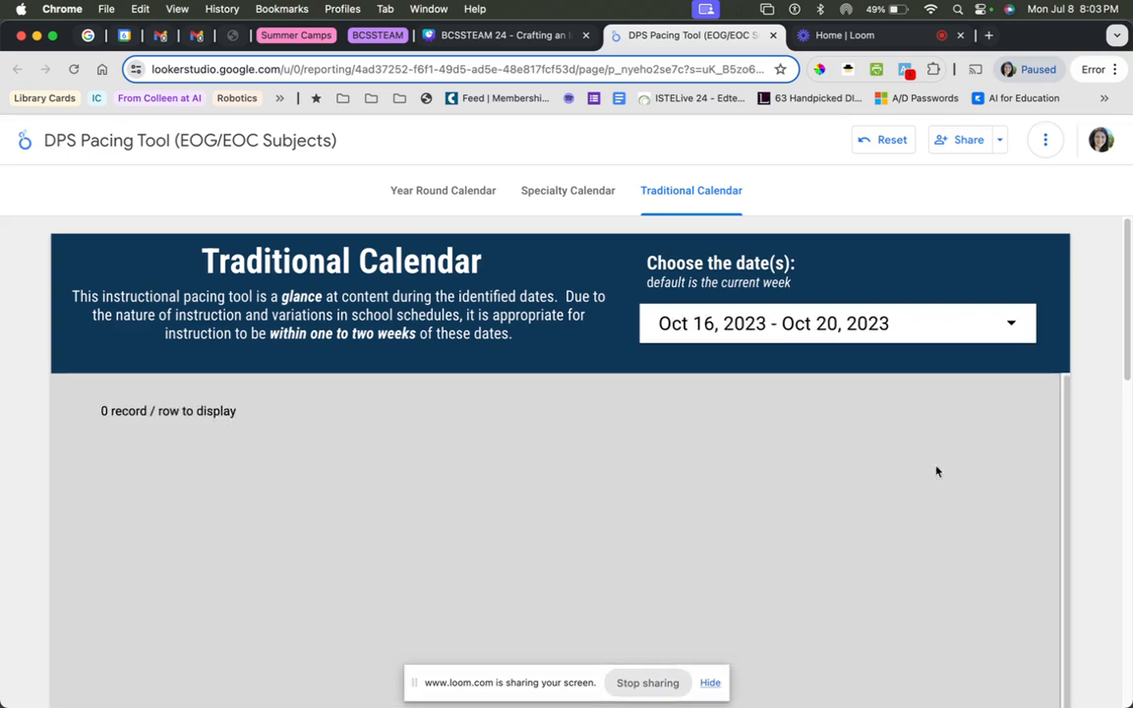
{"action": "scroll", "coordinate": [757, 435], "scroll_direction": "down", "scroll_amount": 1}
{"action": "scroll", "coordinate": [759, 443], "scroll_direction": "up", "scroll_amount": 2}
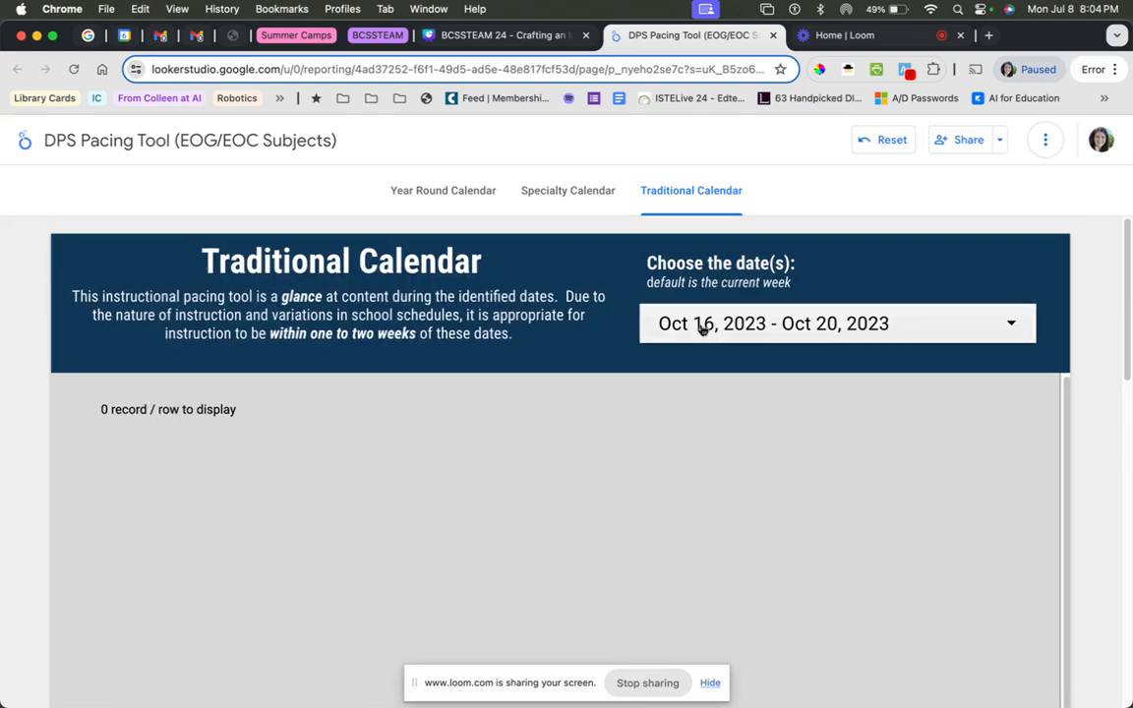
Set the start of the Traditional Calendar's date range to Apr 17, 2024.
{"action": "left_click", "coordinate": [702, 329]}
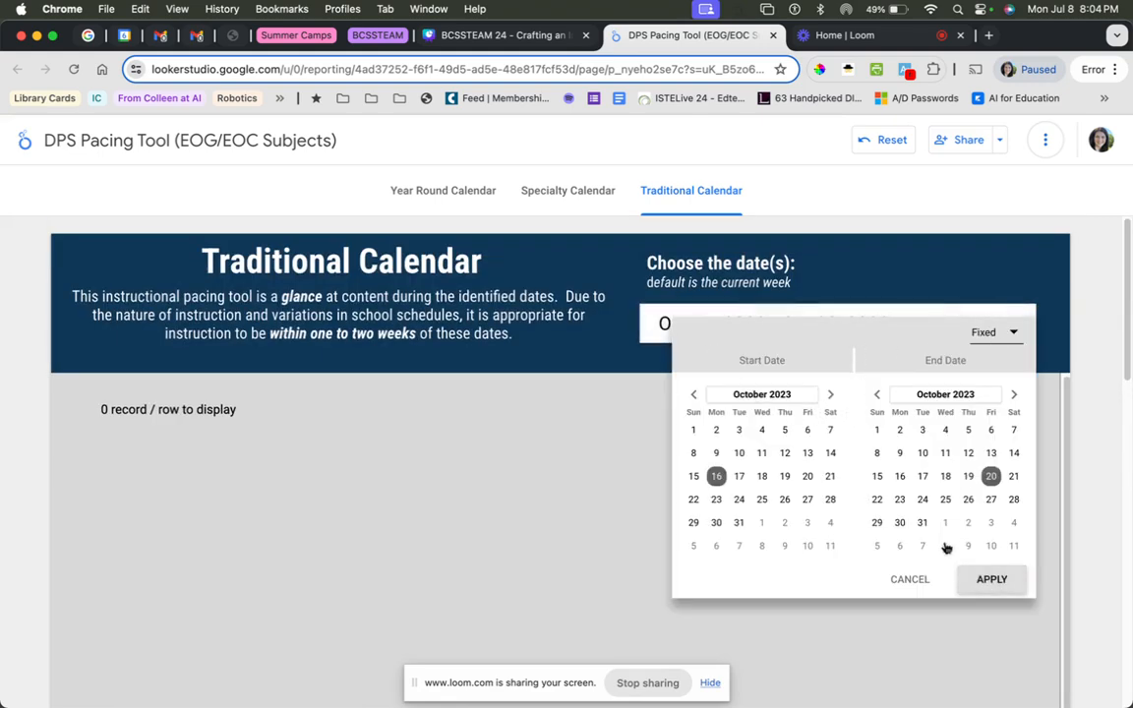
{"action": "left_click", "coordinate": [911, 580]}
{"action": "left_click", "coordinate": [738, 335]}
{"action": "left_click", "coordinate": [830, 395]}
{"action": "left_click", "coordinate": [830, 394]}
{"action": "left_click", "coordinate": [830, 394]}
{"action": "left_click", "coordinate": [831, 395]}
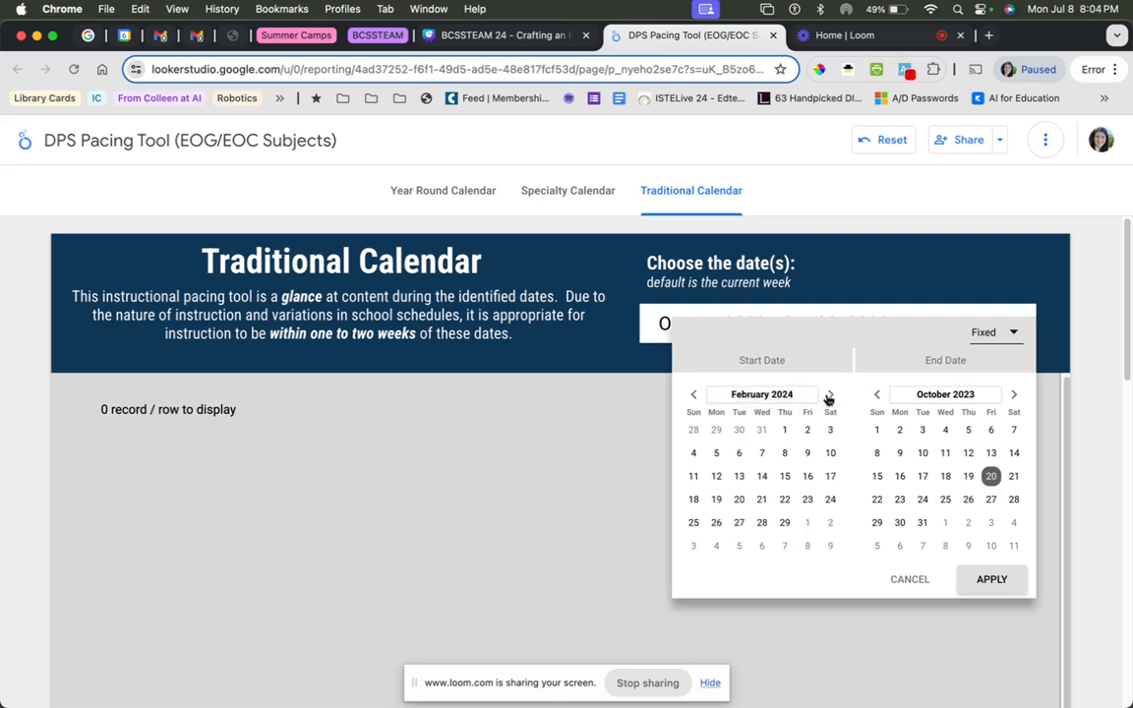
{"action": "left_click", "coordinate": [831, 394]}
{"action": "left_click", "coordinate": [830, 394]}
{"action": "left_click", "coordinate": [762, 476]}
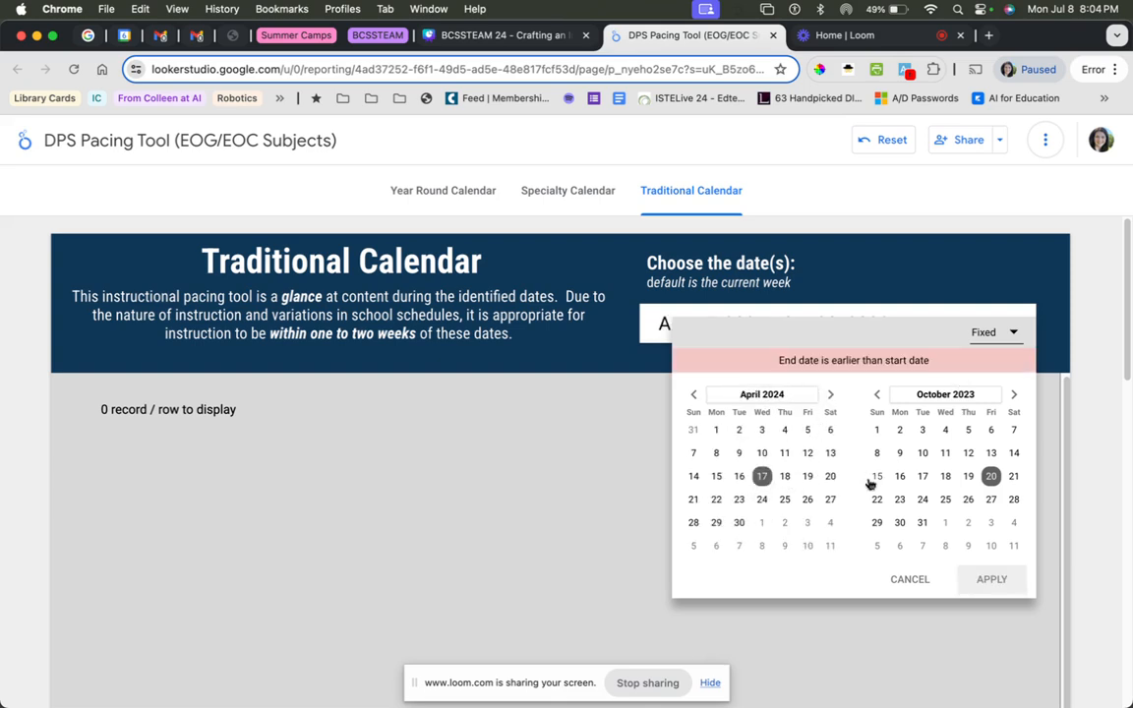
Set the Traditional Calendar's end date to Apr 19, 2024 and apply the range.
{"action": "left_click", "coordinate": [1013, 394]}
{"action": "left_click", "coordinate": [1014, 395]}
{"action": "left_click", "coordinate": [1014, 394]}
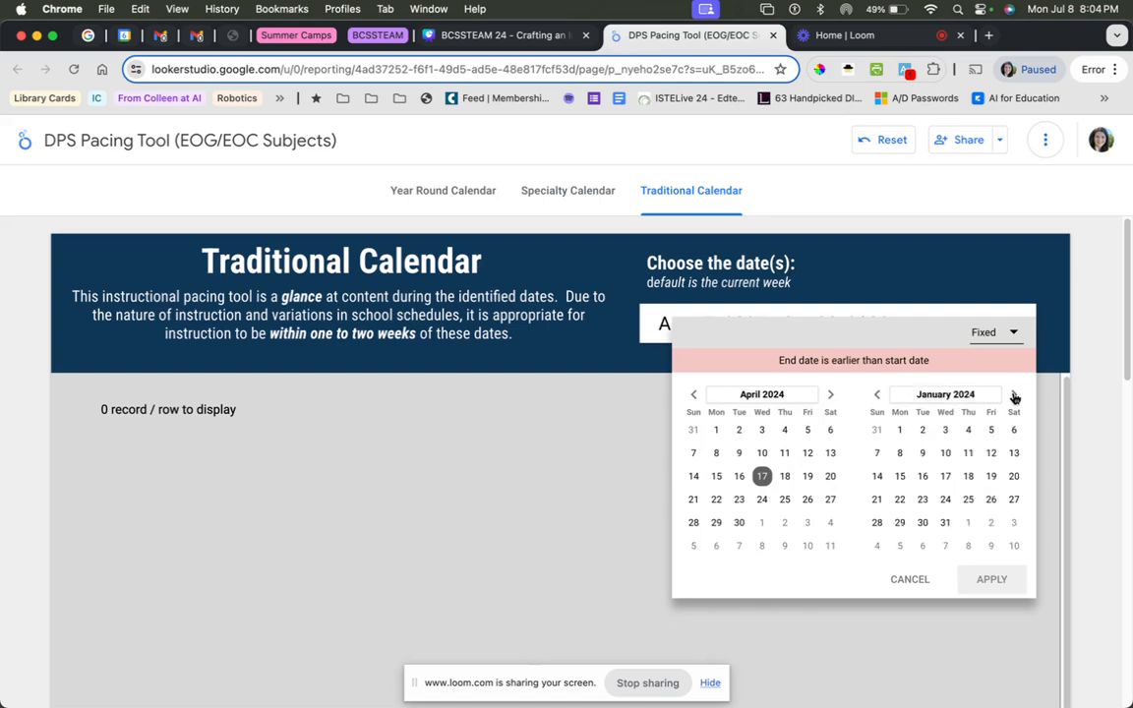
{"action": "left_click", "coordinate": [1013, 395]}
{"action": "left_click", "coordinate": [1013, 395]}
{"action": "left_click", "coordinate": [1013, 395]}
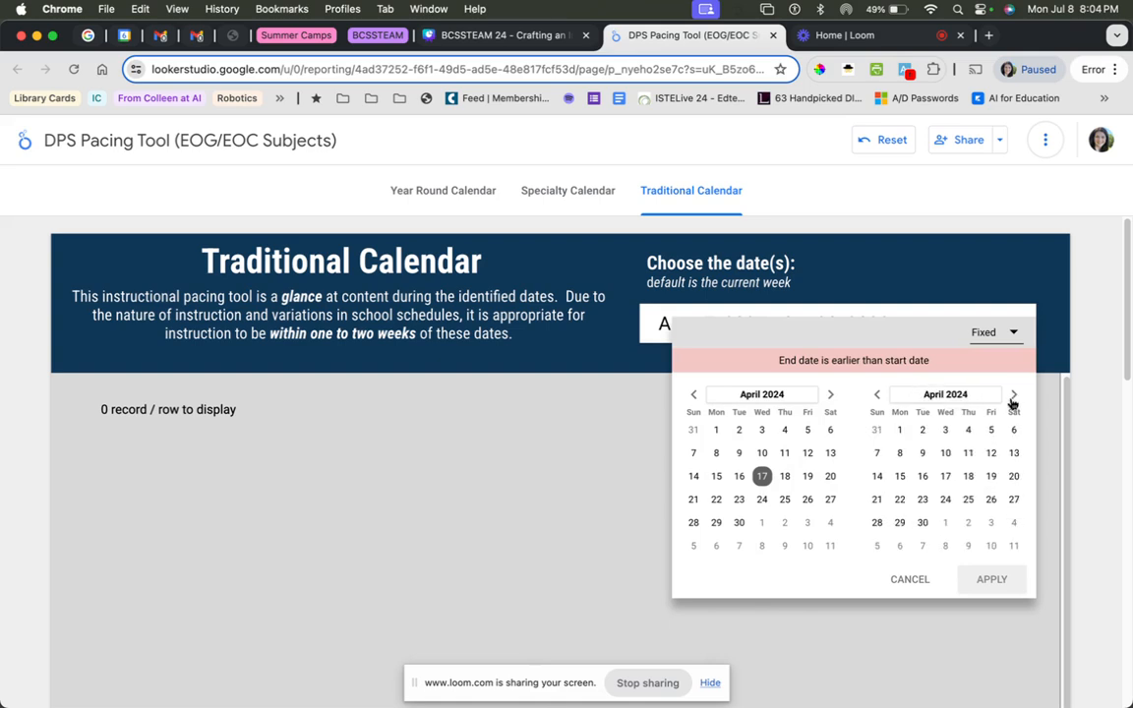
{"action": "left_click", "coordinate": [991, 476]}
{"action": "left_click", "coordinate": [992, 579]}
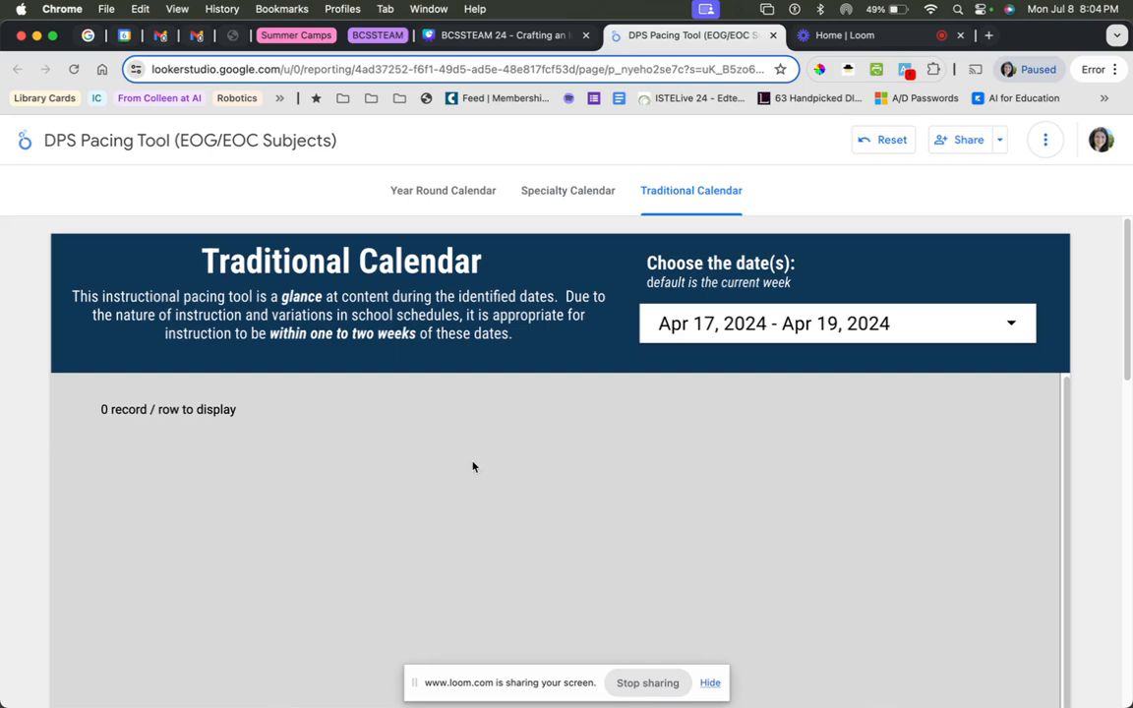
Open the Specialty Calendar page and set its date range to start on Apr 8, 2024.
{"action": "left_click", "coordinate": [551, 200]}
{"action": "left_click", "coordinate": [743, 327]}
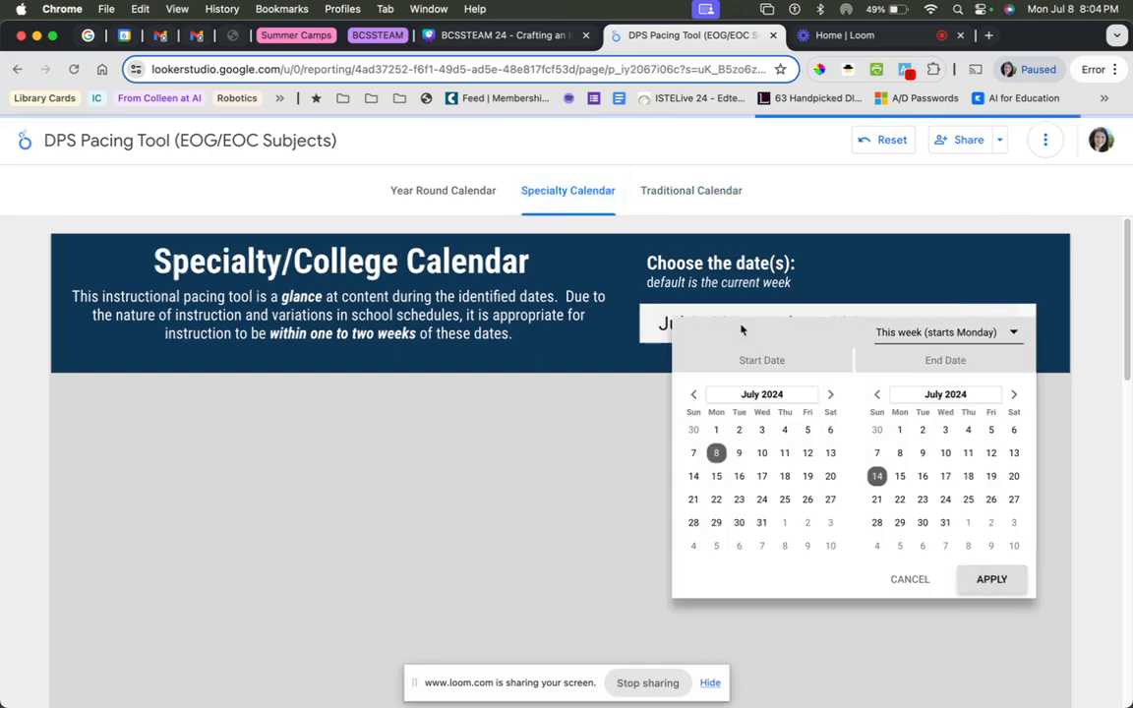
{"action": "left_click", "coordinate": [694, 395]}
{"action": "left_click", "coordinate": [693, 395]}
{"action": "left_click", "coordinate": [693, 394]}
{"action": "left_click", "coordinate": [715, 453]}
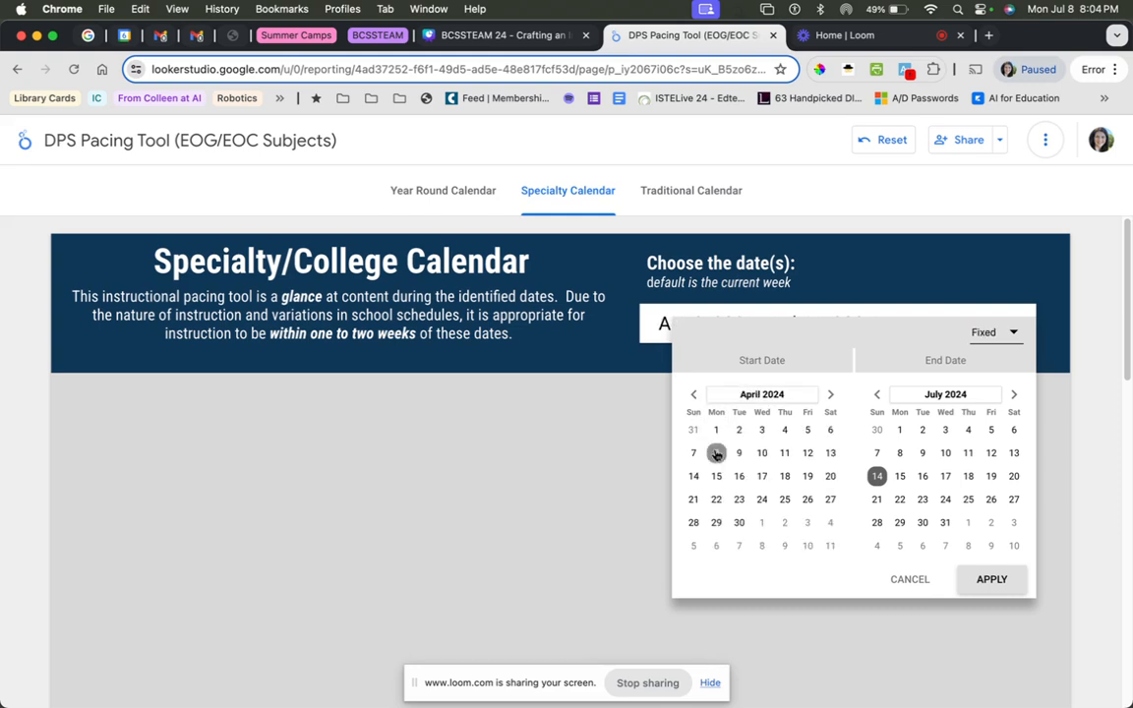
Set the Specialty Calendar's end date to Apr 12, 2024 and apply the range.
{"action": "left_click", "coordinate": [877, 394]}
{"action": "left_click", "coordinate": [877, 394]}
{"action": "left_click", "coordinate": [878, 394]}
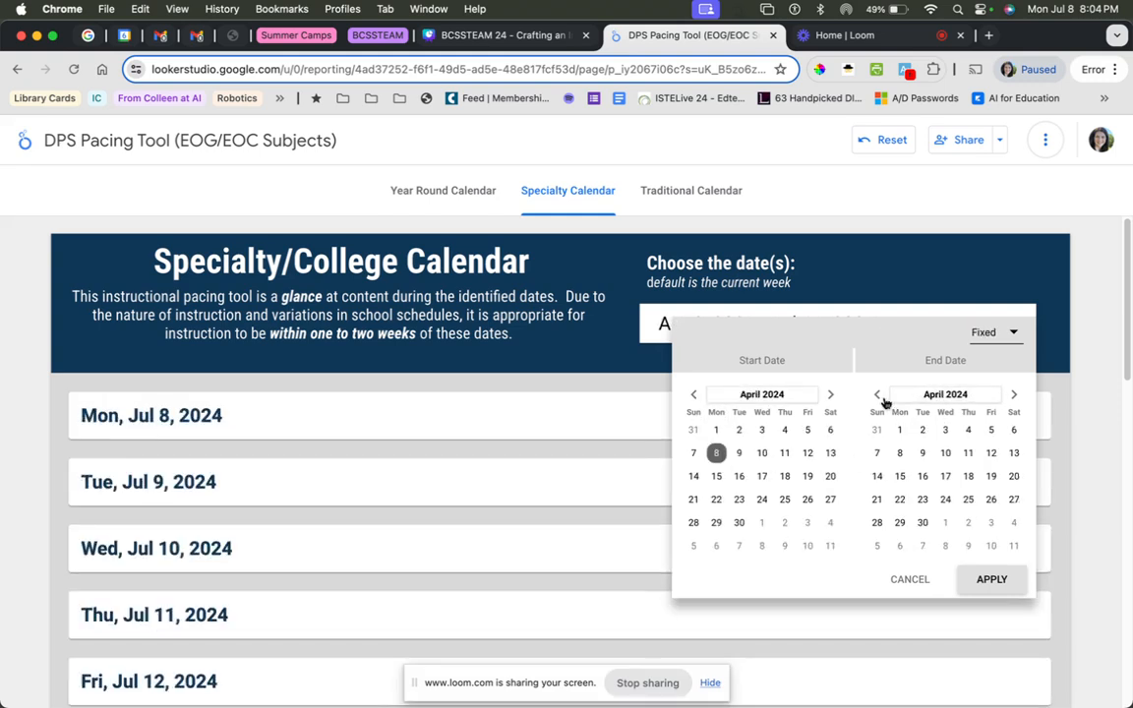
{"action": "left_click", "coordinate": [878, 395]}
{"action": "left_click", "coordinate": [877, 395]}
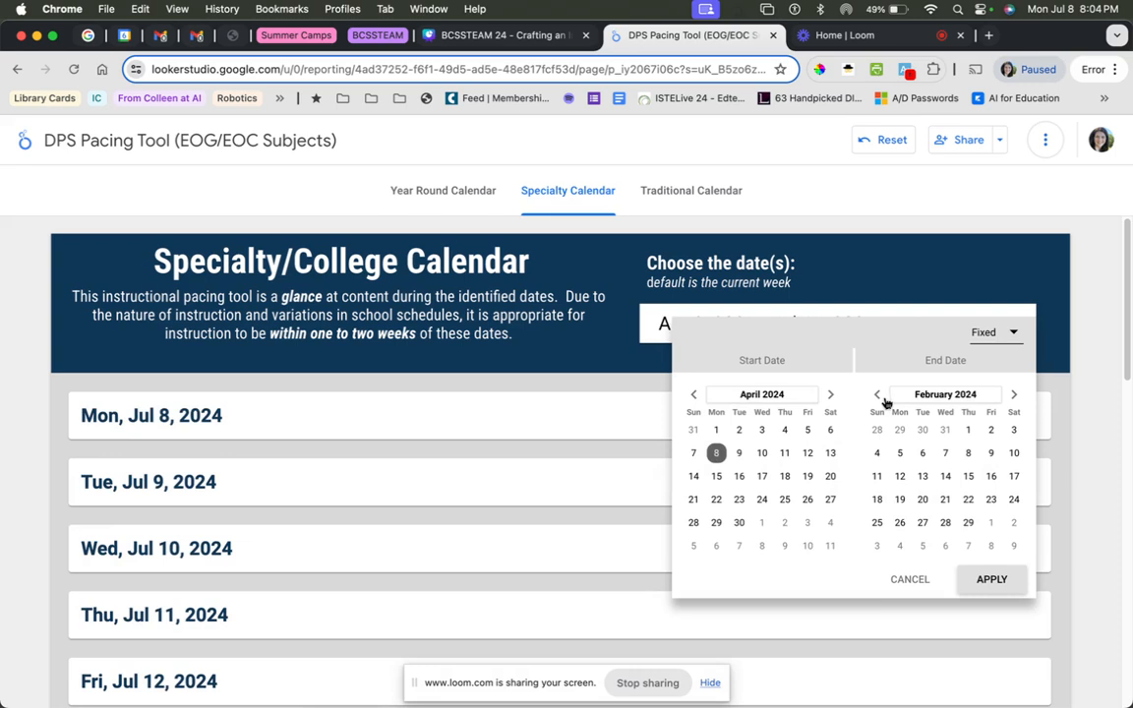
{"action": "left_click", "coordinate": [1011, 397]}
{"action": "left_click", "coordinate": [1012, 397]}
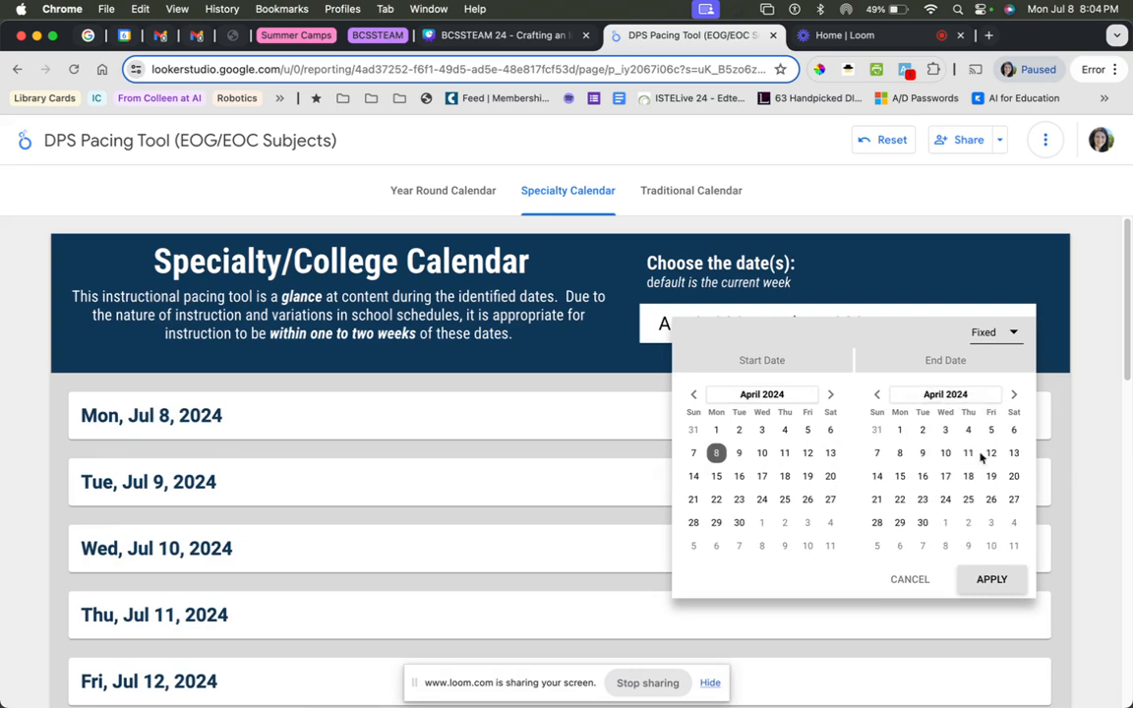
{"action": "left_click", "coordinate": [989, 454]}
{"action": "left_click", "coordinate": [992, 581]}
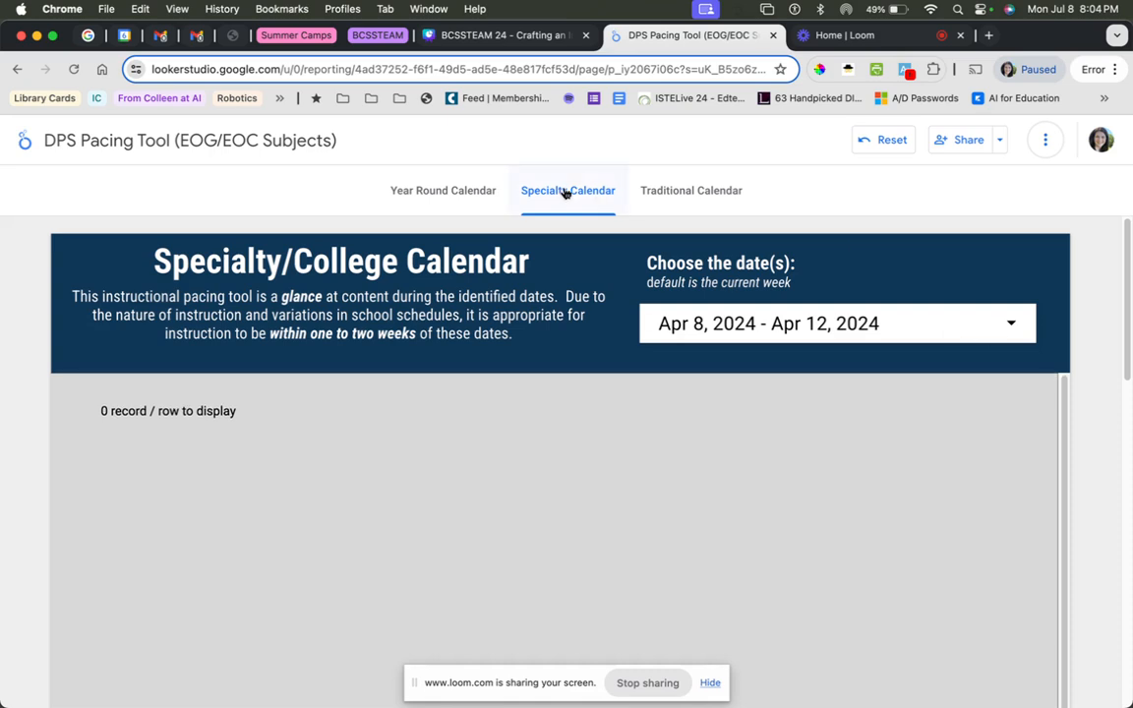
Go back to the Traditional Calendar, then open the District Approved/Unapproved Tools Explorer linked on page 8 of the Canva deck.
{"action": "left_click", "coordinate": [654, 191]}
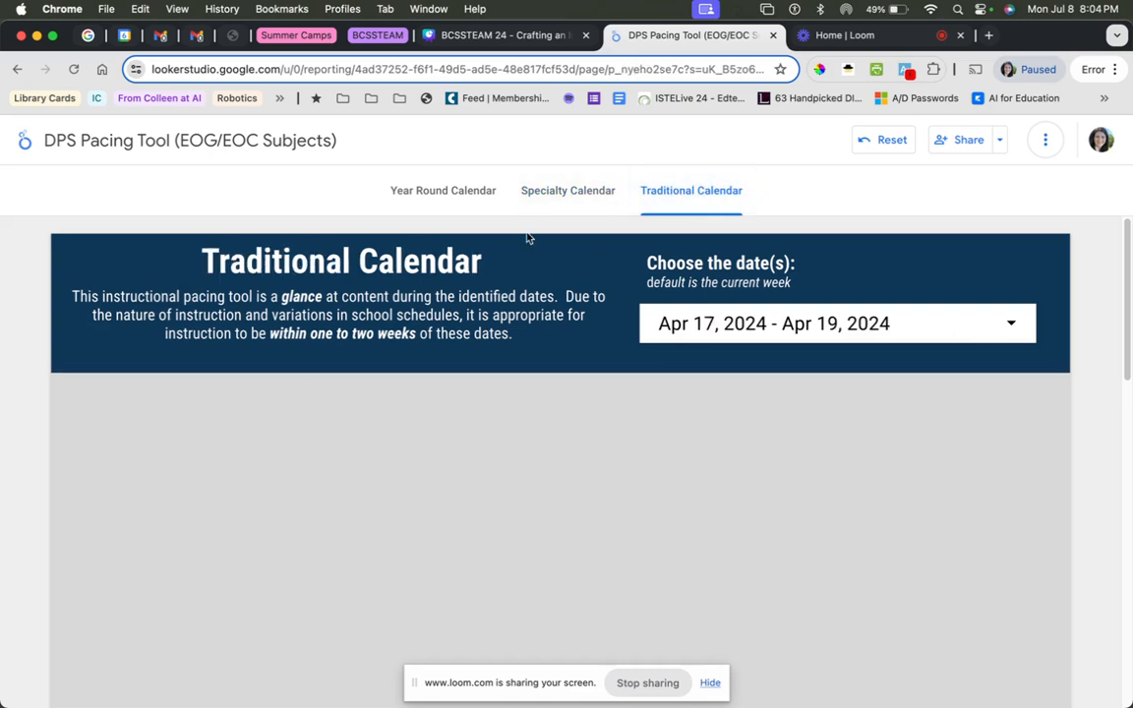
{"action": "left_click", "coordinate": [472, 37]}
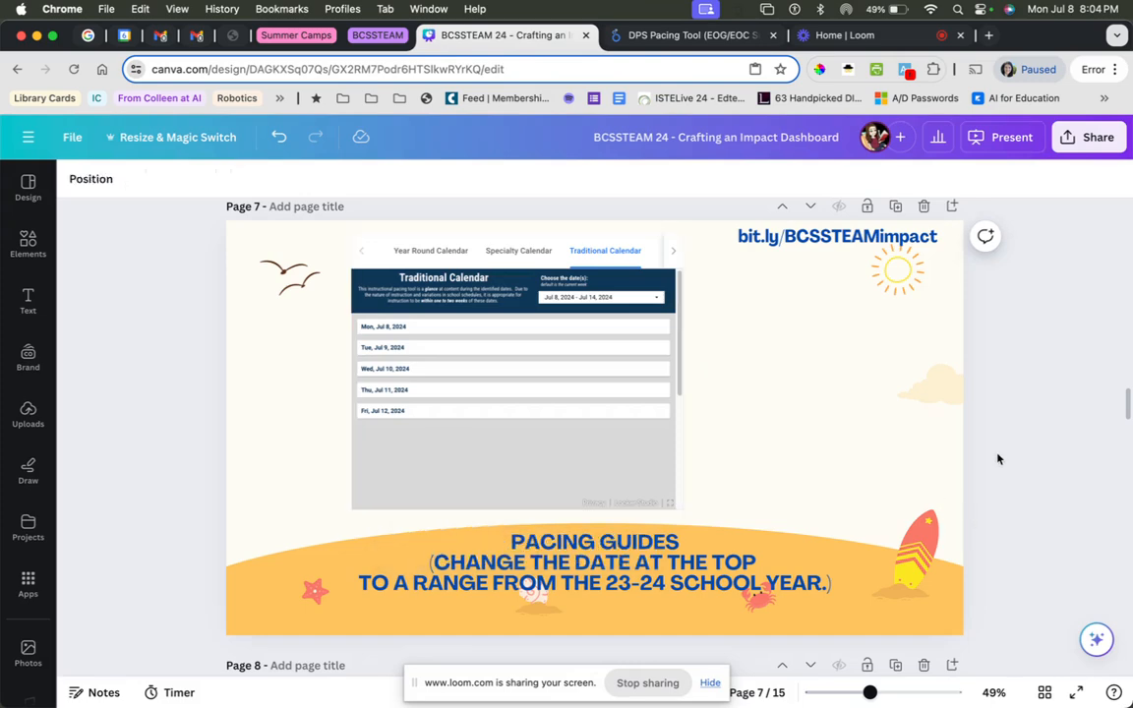
{"action": "scroll", "coordinate": [998, 460], "scroll_direction": "down", "scroll_amount": 5}
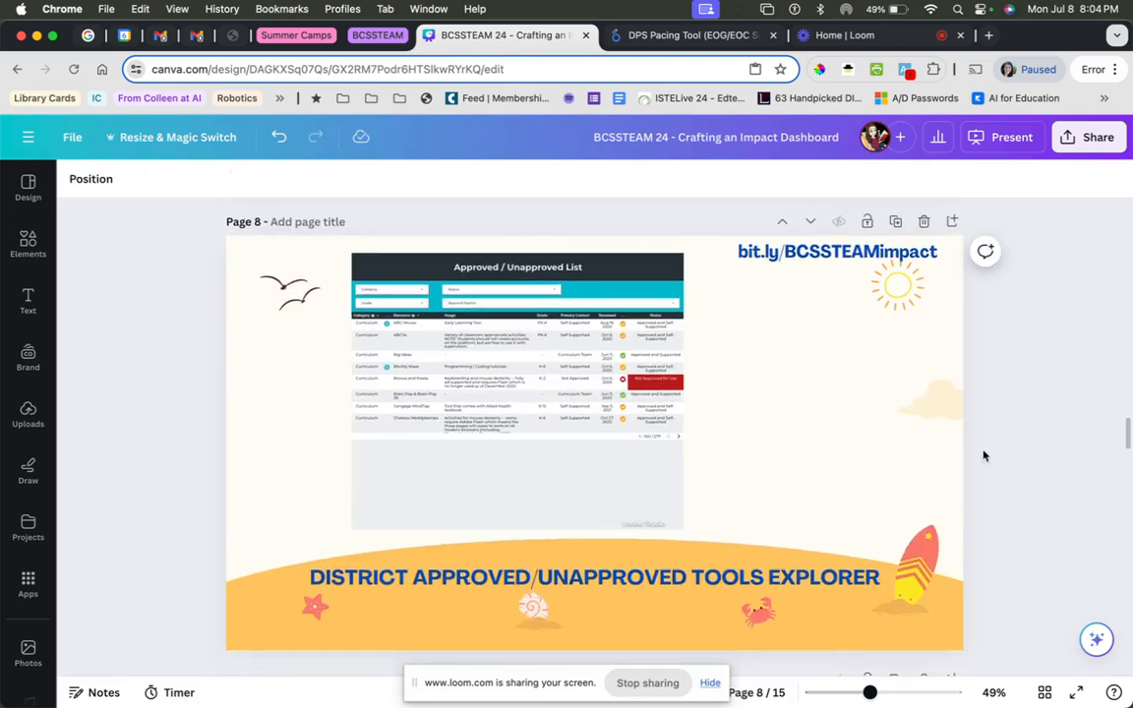
{"action": "left_click", "coordinate": [494, 364]}
{"action": "left_click", "coordinate": [474, 580]}
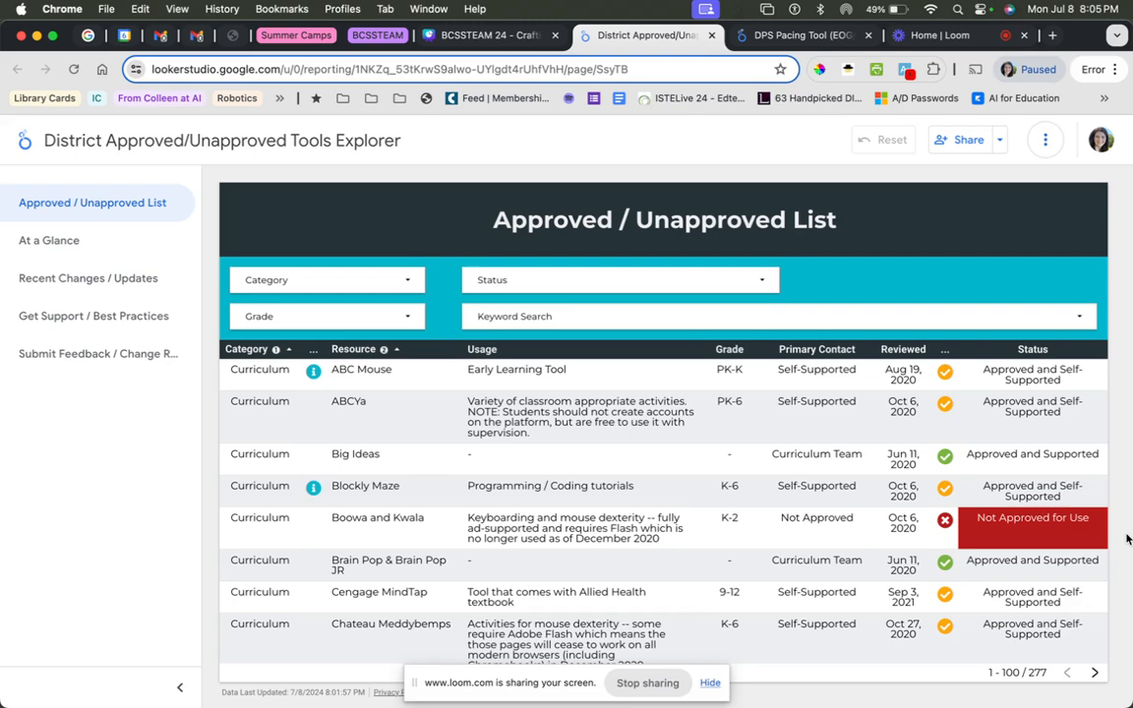
Hide the screen-sharing notice and examine the resources and their statuses in the Approved / Unapproved List.
{"action": "left_click", "coordinate": [712, 684]}
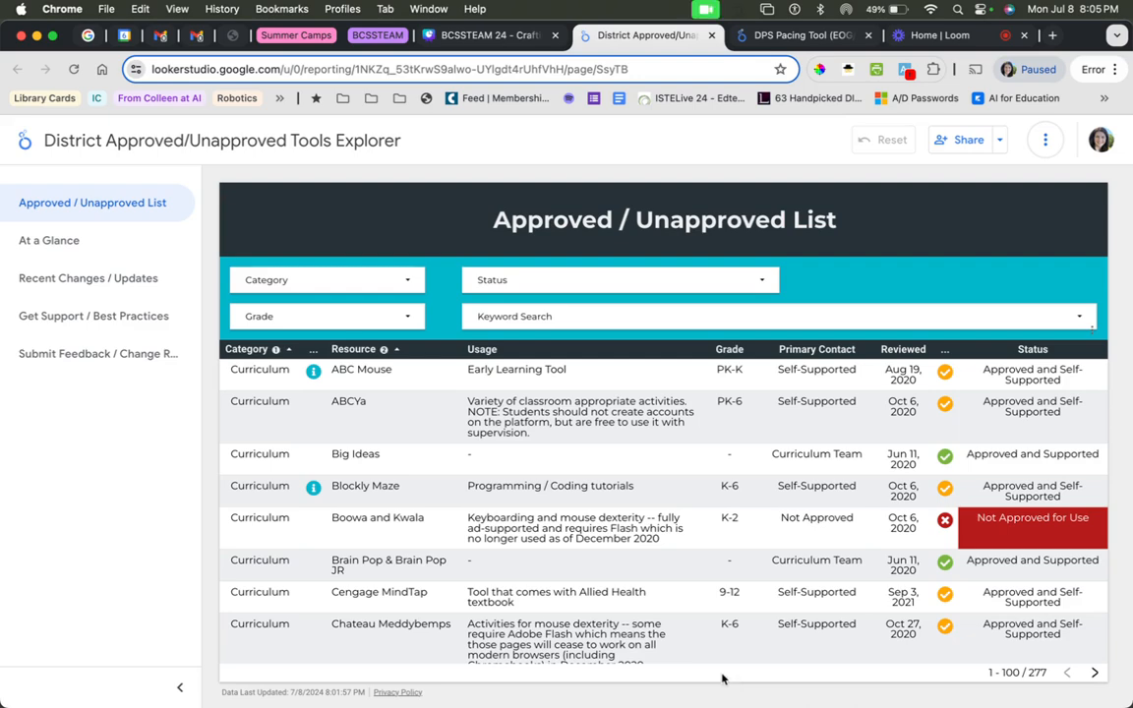
{"action": "scroll", "coordinate": [529, 480], "scroll_direction": "down", "scroll_amount": 3}
{"action": "scroll", "coordinate": [528, 480], "scroll_direction": "up", "scroll_amount": 3}
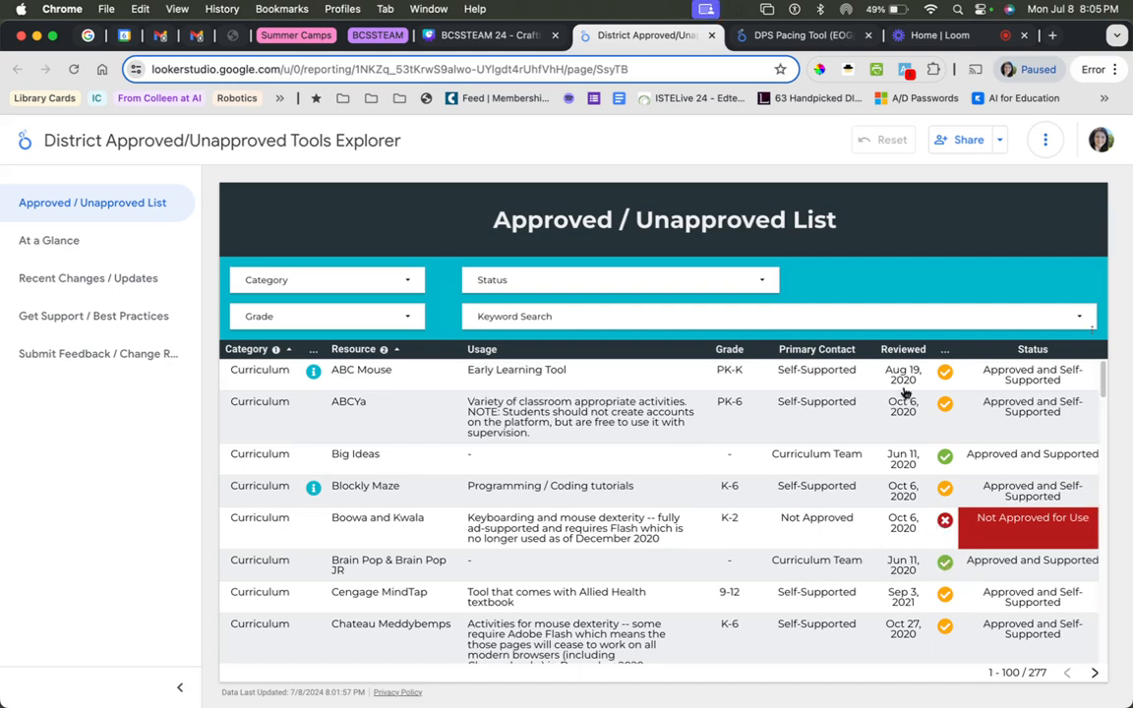
{"action": "scroll", "coordinate": [895, 590], "scroll_direction": "down", "scroll_amount": 8}
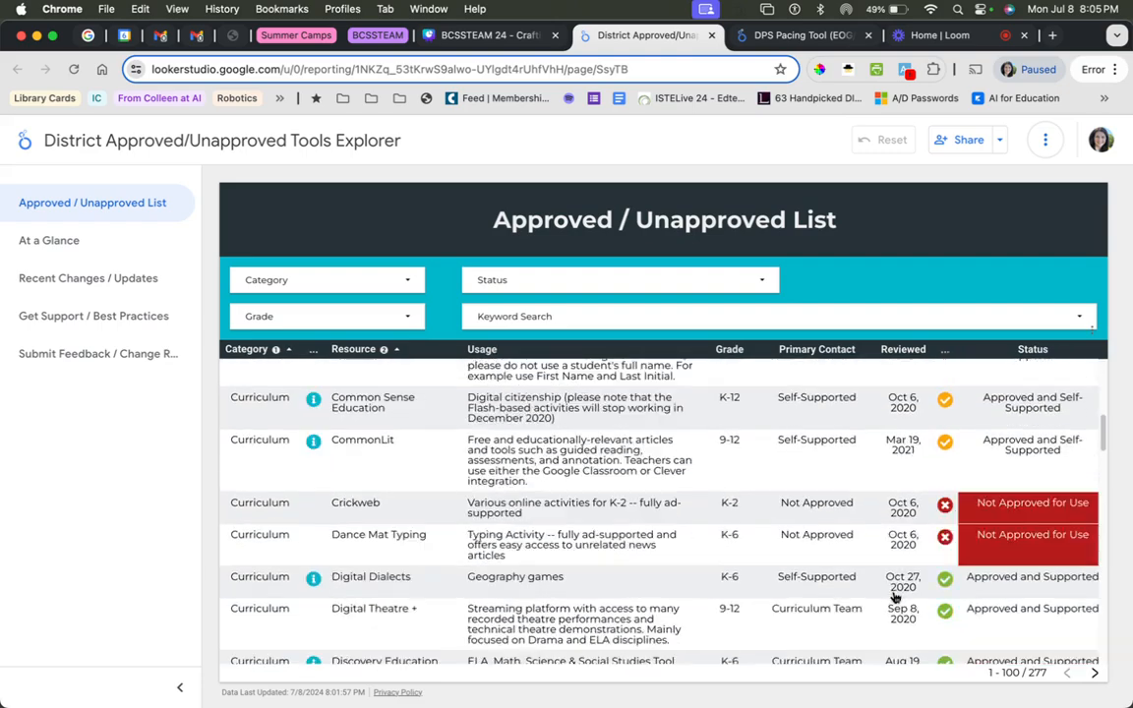
{"action": "scroll", "coordinate": [900, 592], "scroll_direction": "down", "scroll_amount": 3}
{"action": "scroll", "coordinate": [893, 588], "scroll_direction": "up", "scroll_amount": 10}
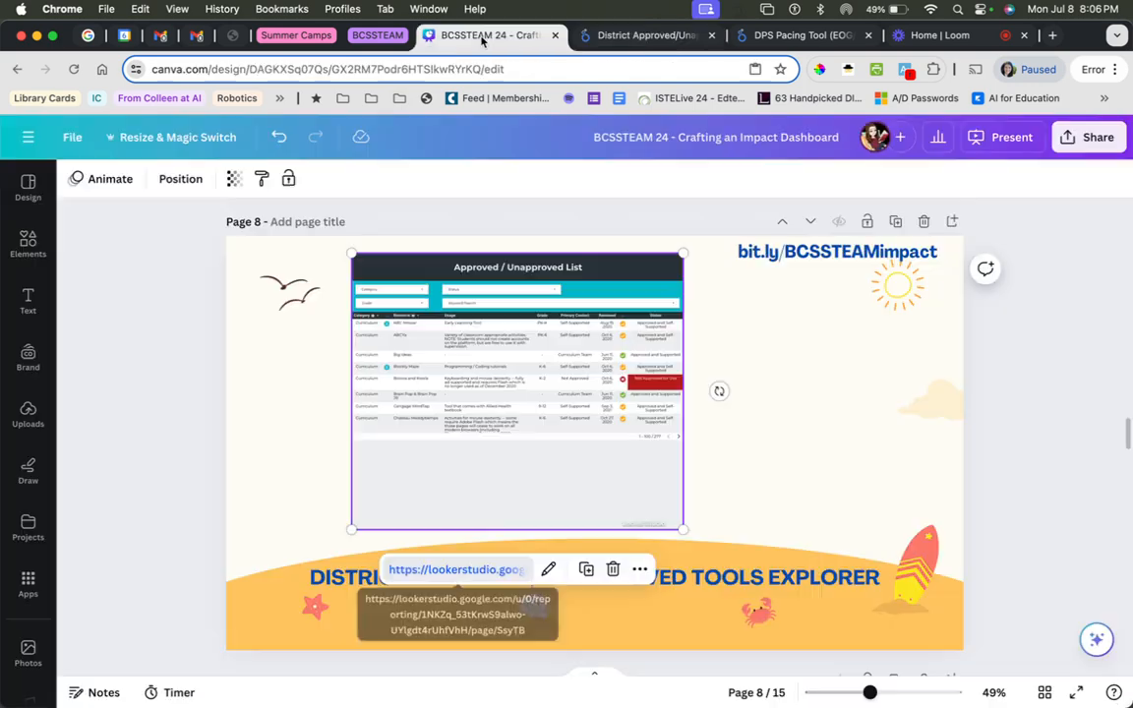
Return to the Canva deck and present it full screen from page 8.
{"action": "left_click", "coordinate": [482, 38]}
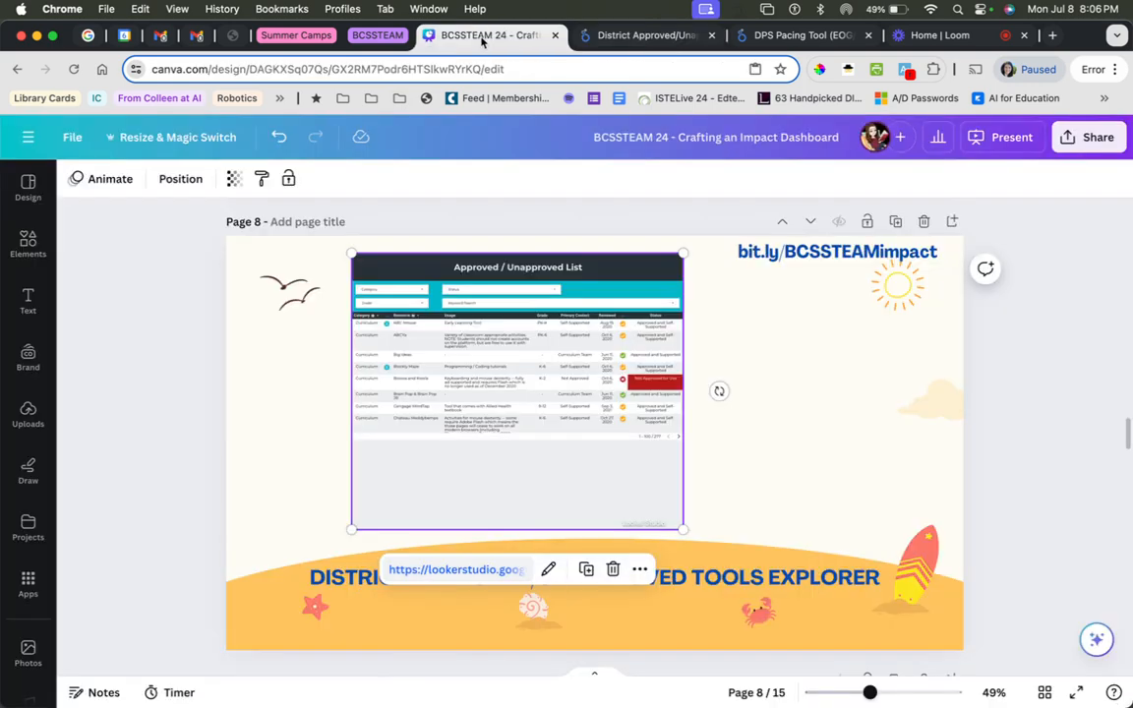
{"action": "left_click", "coordinate": [1045, 433]}
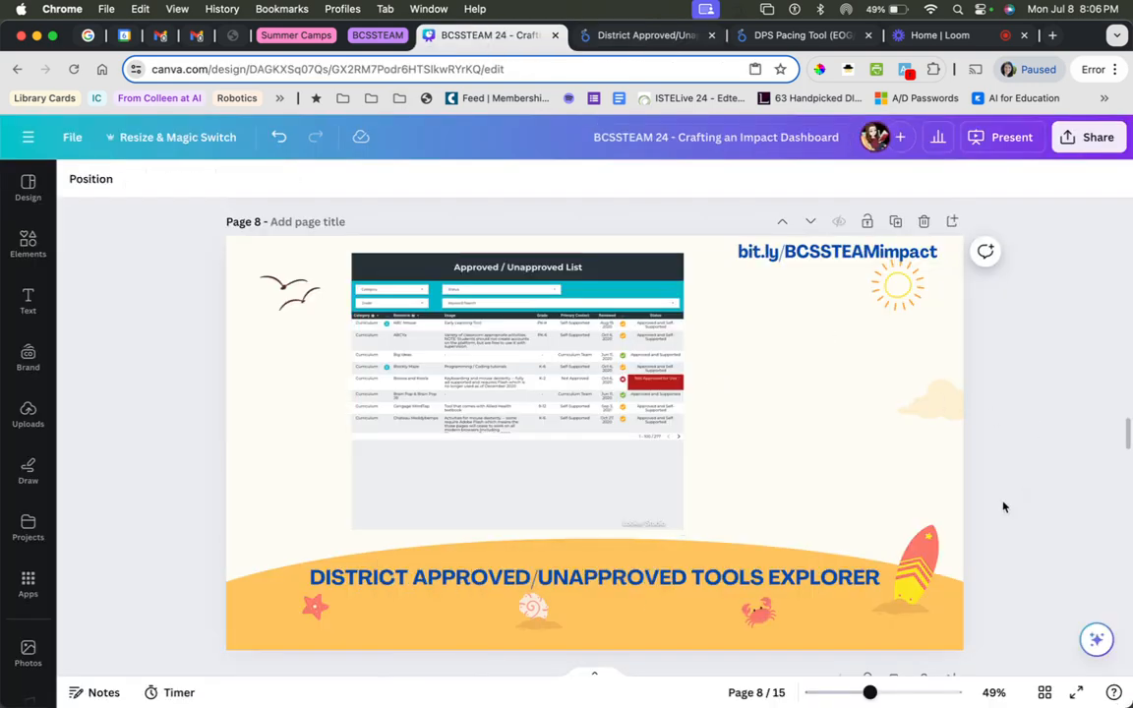
{"action": "left_click", "coordinate": [1006, 137]}
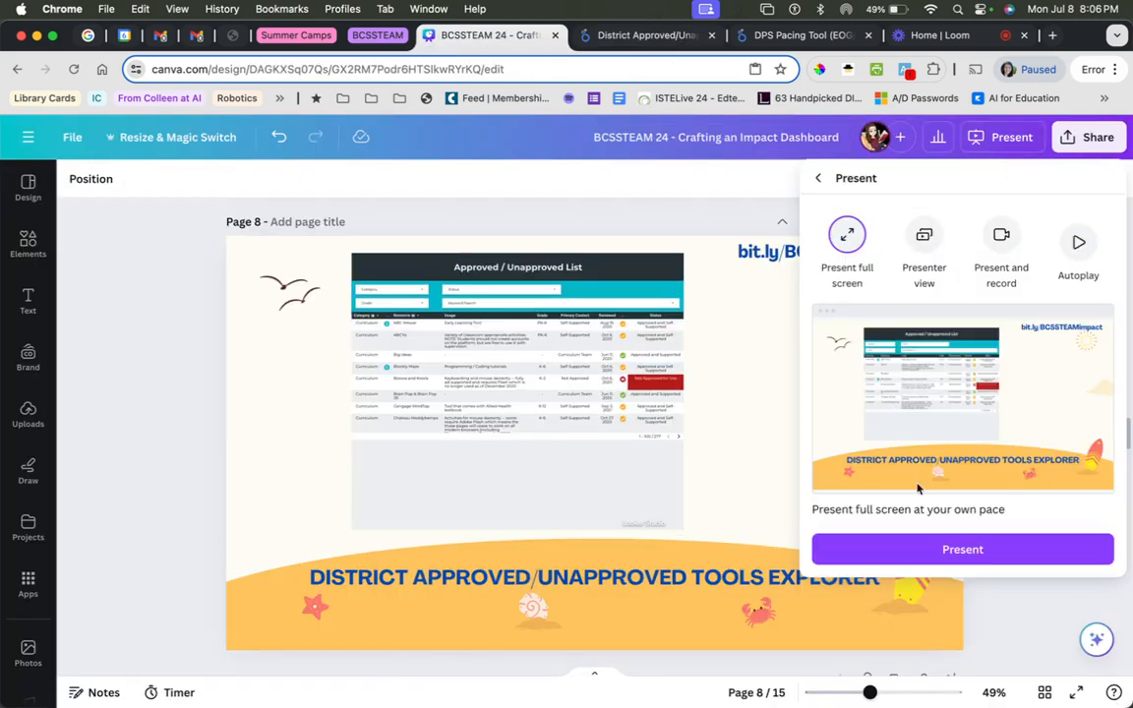
{"action": "left_click", "coordinate": [936, 547]}
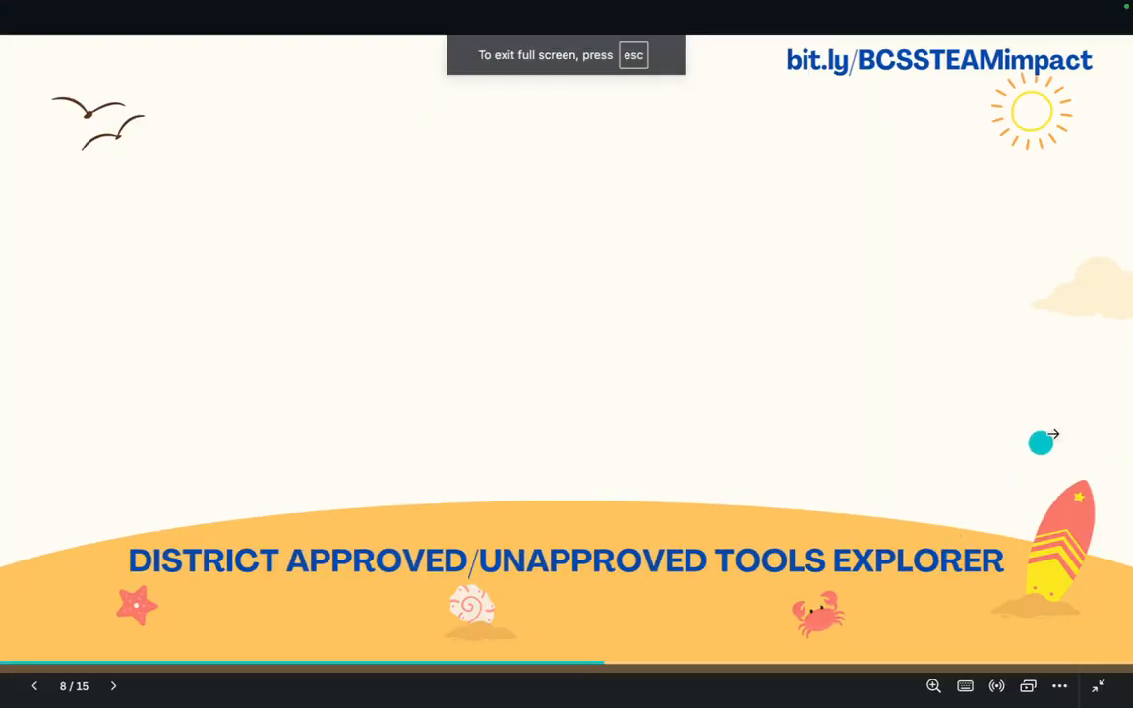
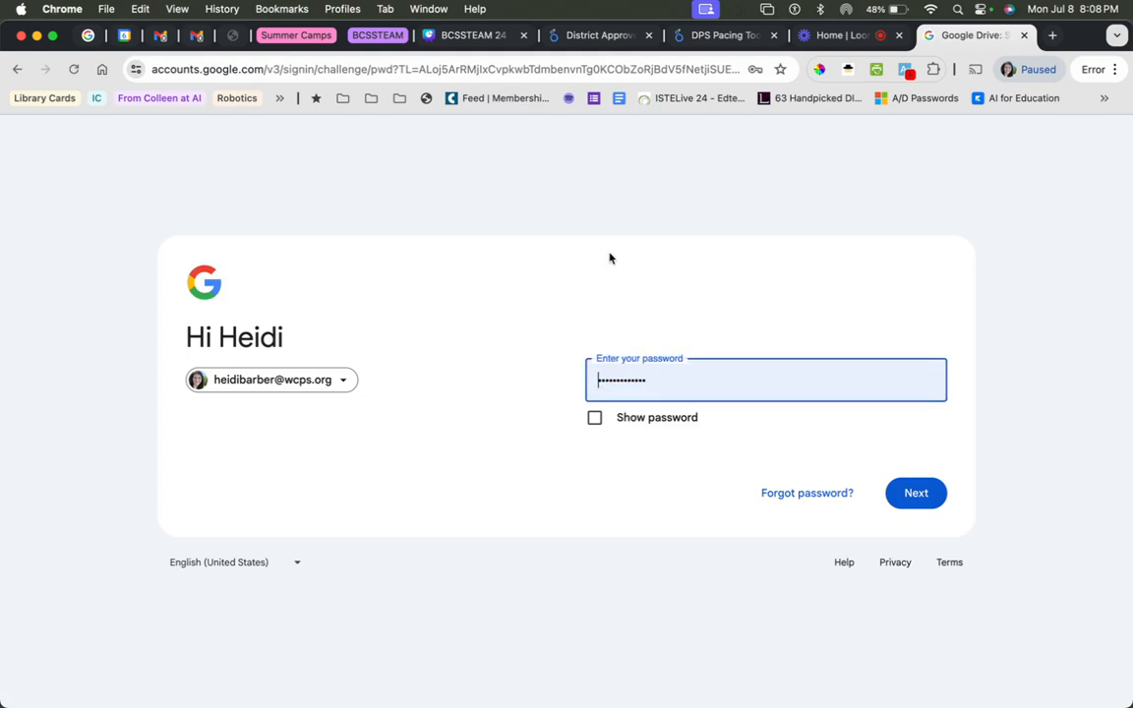
Submit the account password to sign in to Google Drive, then create a new blank Google Form.
{"action": "left_click", "coordinate": [928, 495]}
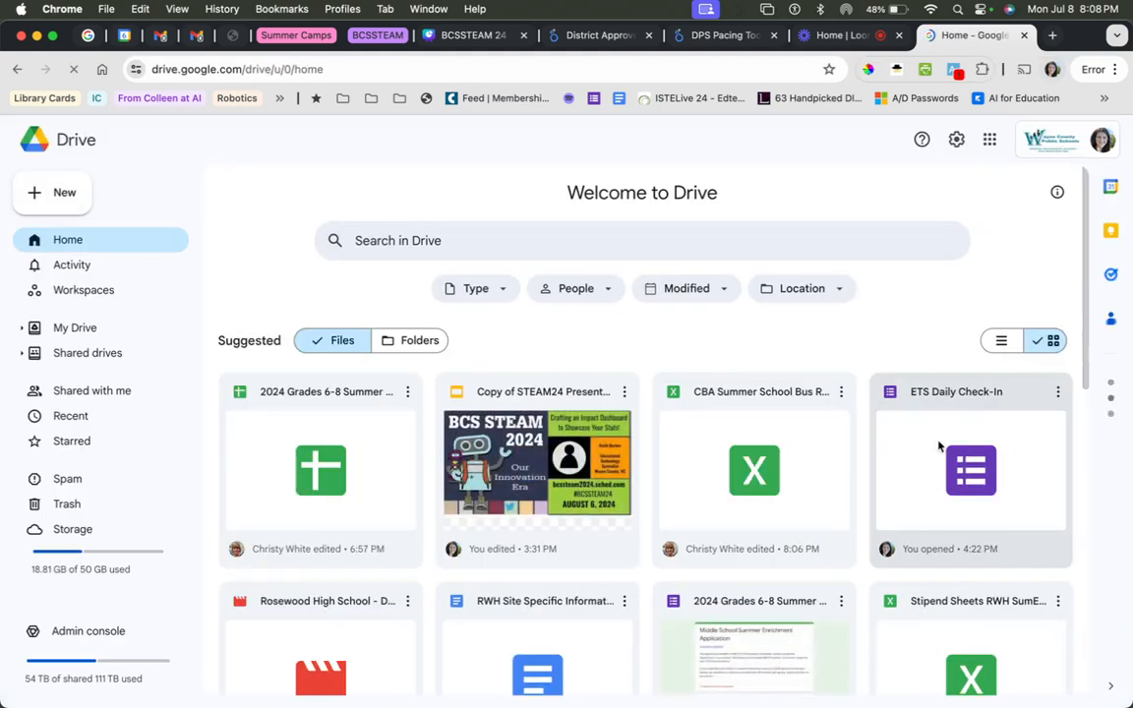
{"action": "left_click", "coordinate": [989, 142]}
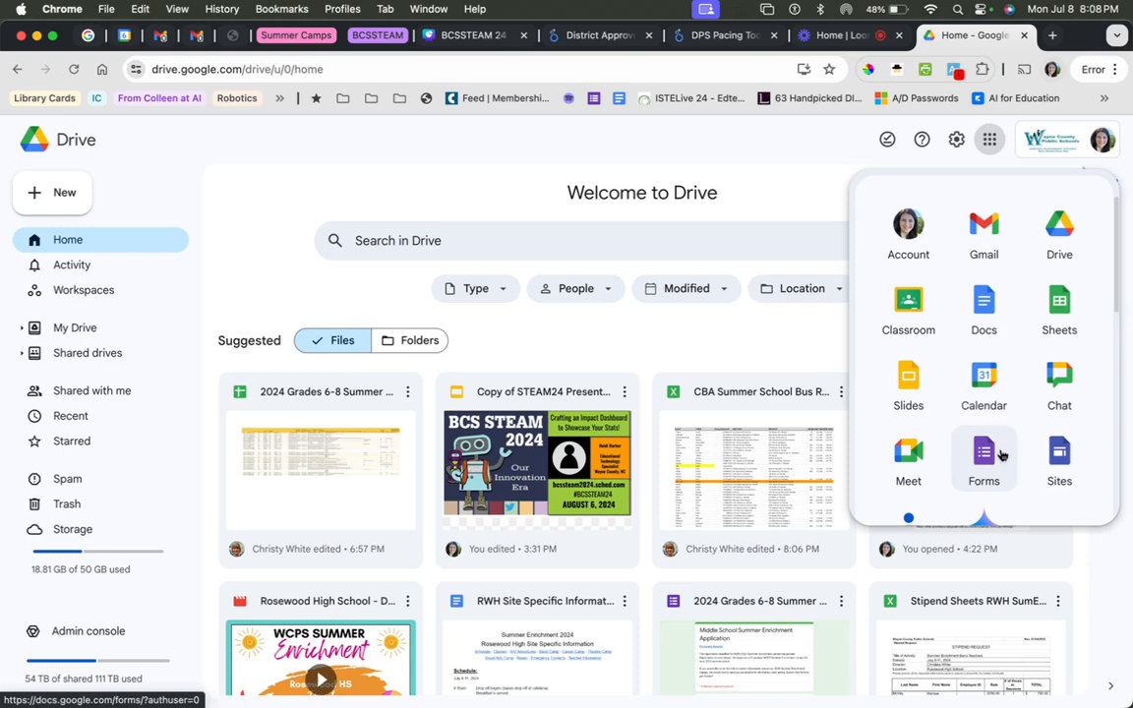
{"action": "left_click", "coordinate": [691, 185]}
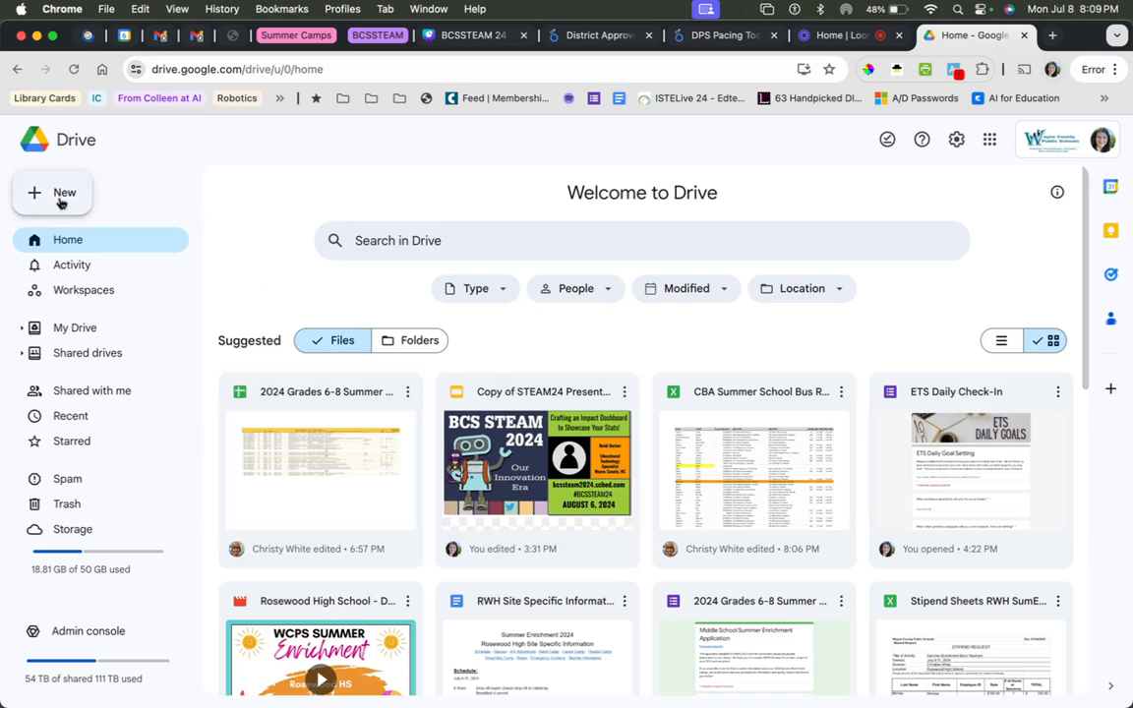
{"action": "left_click", "coordinate": [60, 201]}
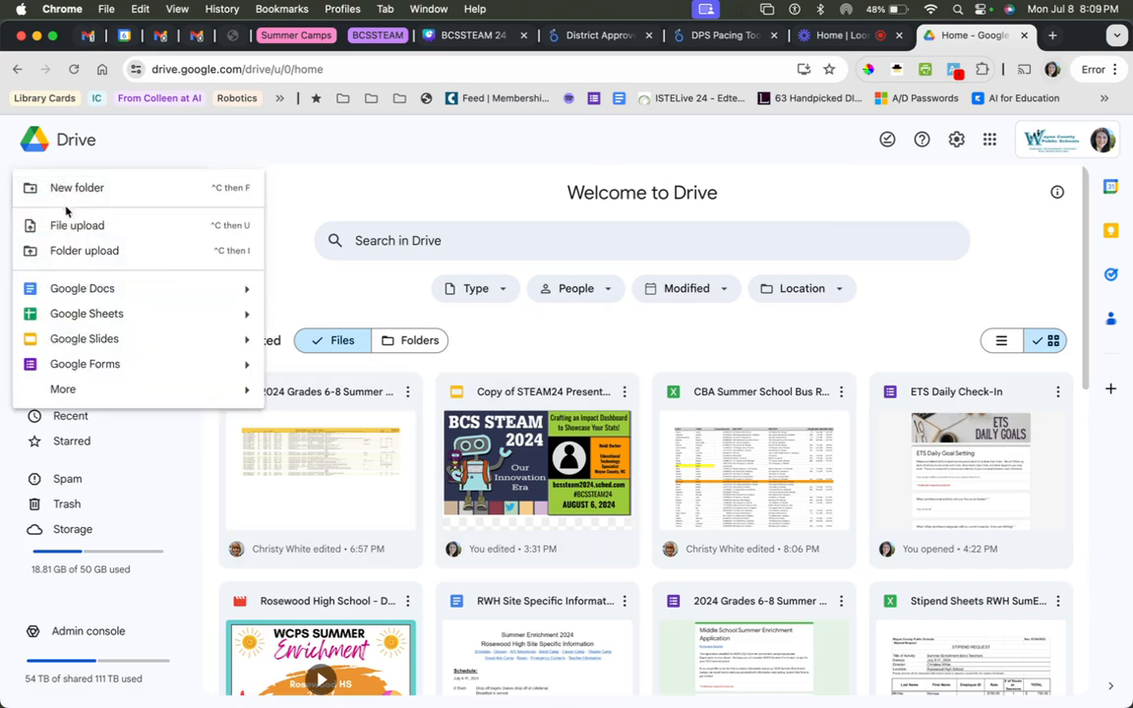
{"action": "left_click", "coordinate": [105, 366]}
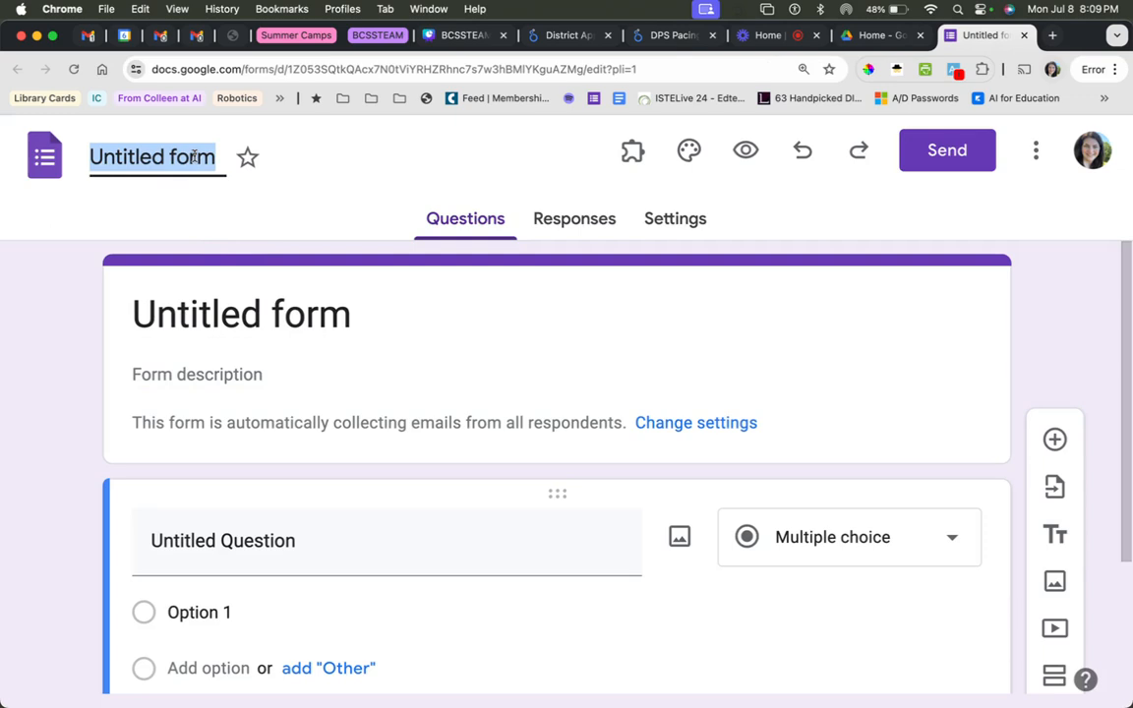
Name the form "Spring Creek Elementary Media Dashboard" and apply the same name as its heading.
{"action": "type", "text": "Spring Creek"}
{"action": "type", "text": " Elementary"}
{"action": "type", "text": " Media"}
{"action": "type", "text": " Dashboard"}
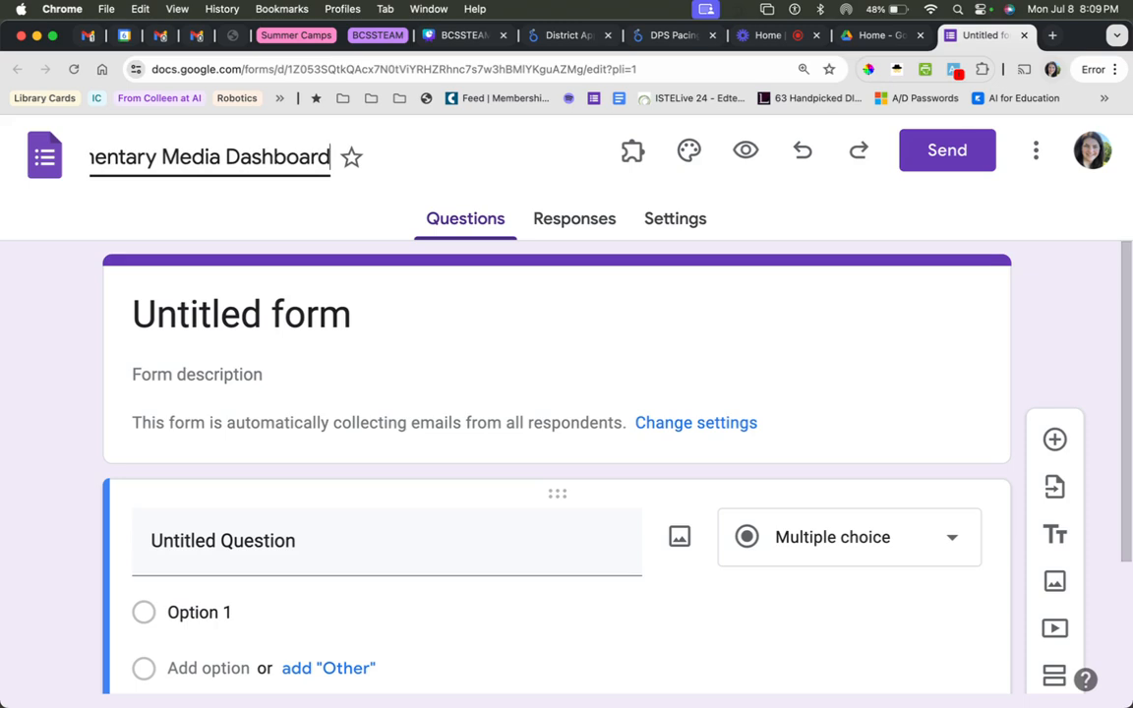
{"action": "left_click", "coordinate": [231, 306]}
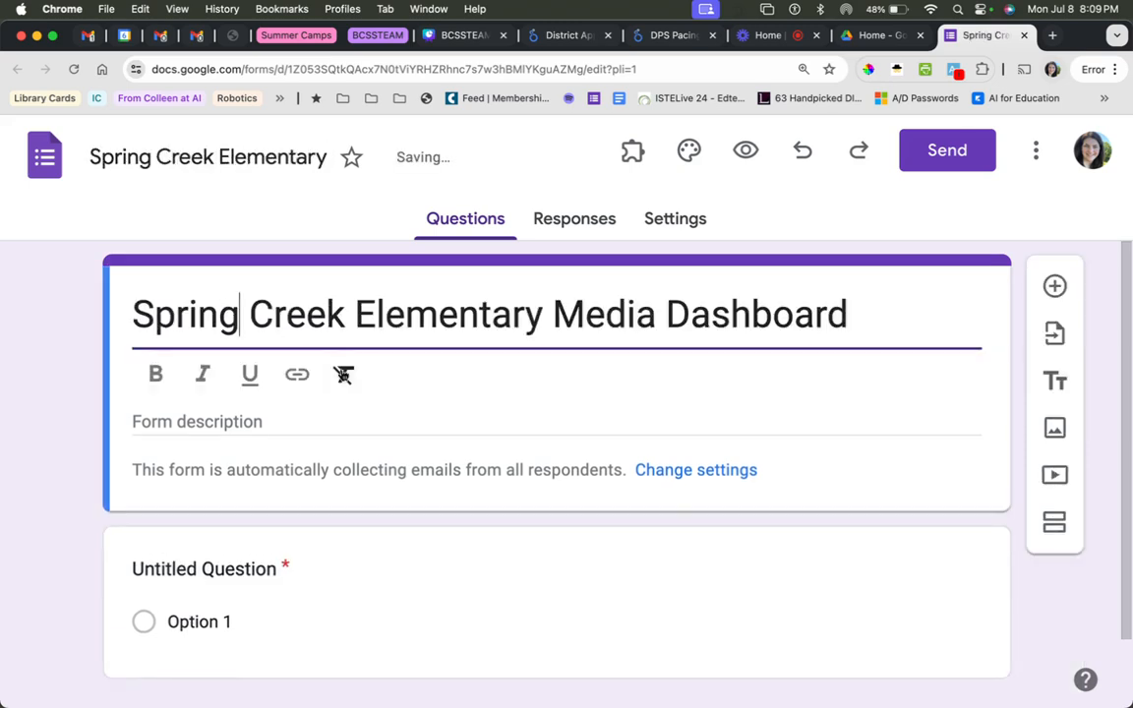
{"action": "left_click", "coordinate": [92, 367]}
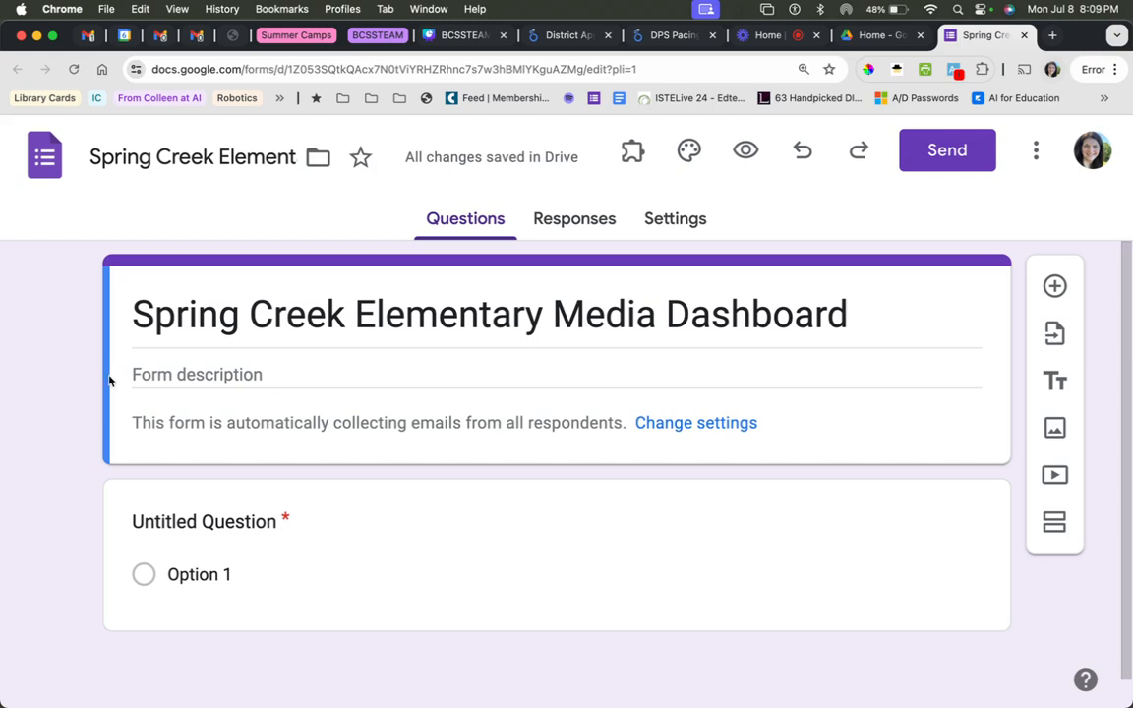
Title the first question "Books Checked Out" and set its type to Short answer.
{"action": "scroll", "coordinate": [135, 496], "scroll_direction": "down", "scroll_amount": 1}
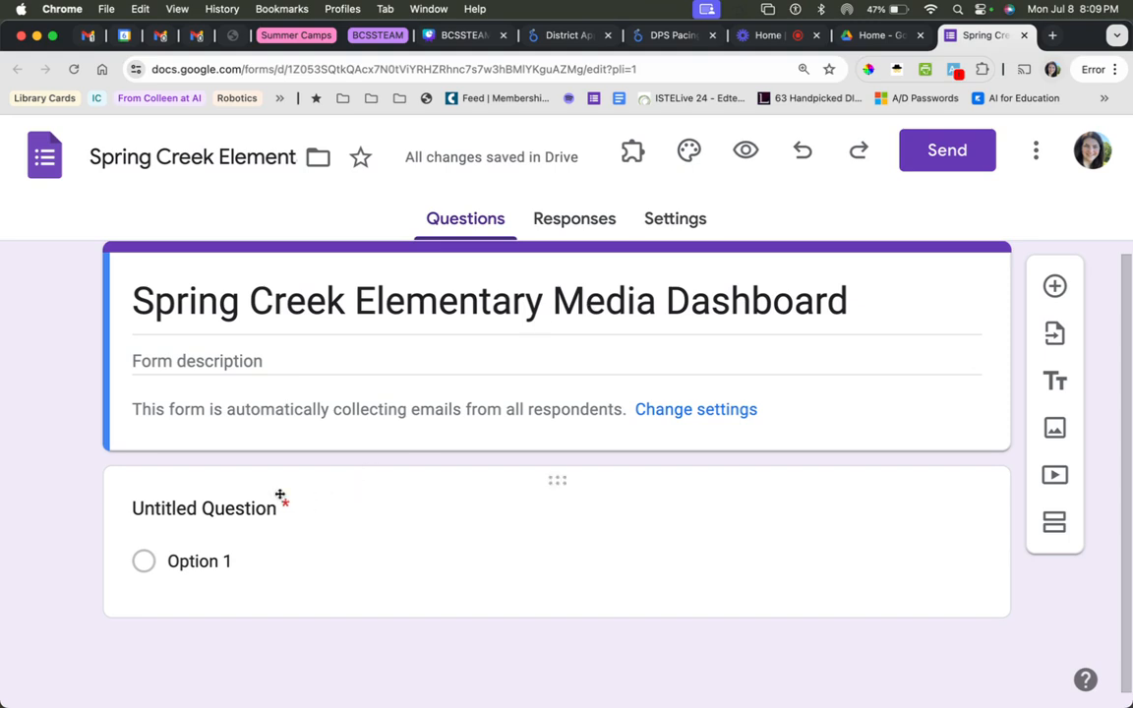
{"action": "left_click", "coordinate": [246, 506]}
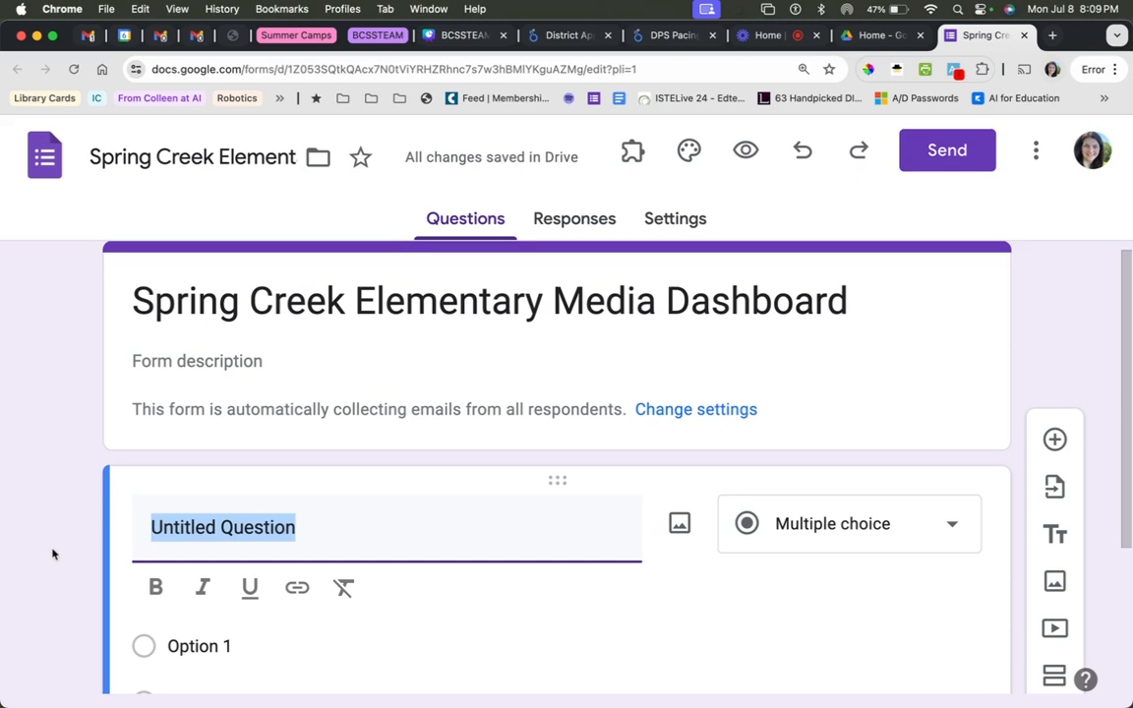
{"action": "scroll", "coordinate": [54, 554], "scroll_direction": "down", "scroll_amount": 3}
{"action": "scroll", "coordinate": [54, 552], "scroll_direction": "down", "scroll_amount": 1}
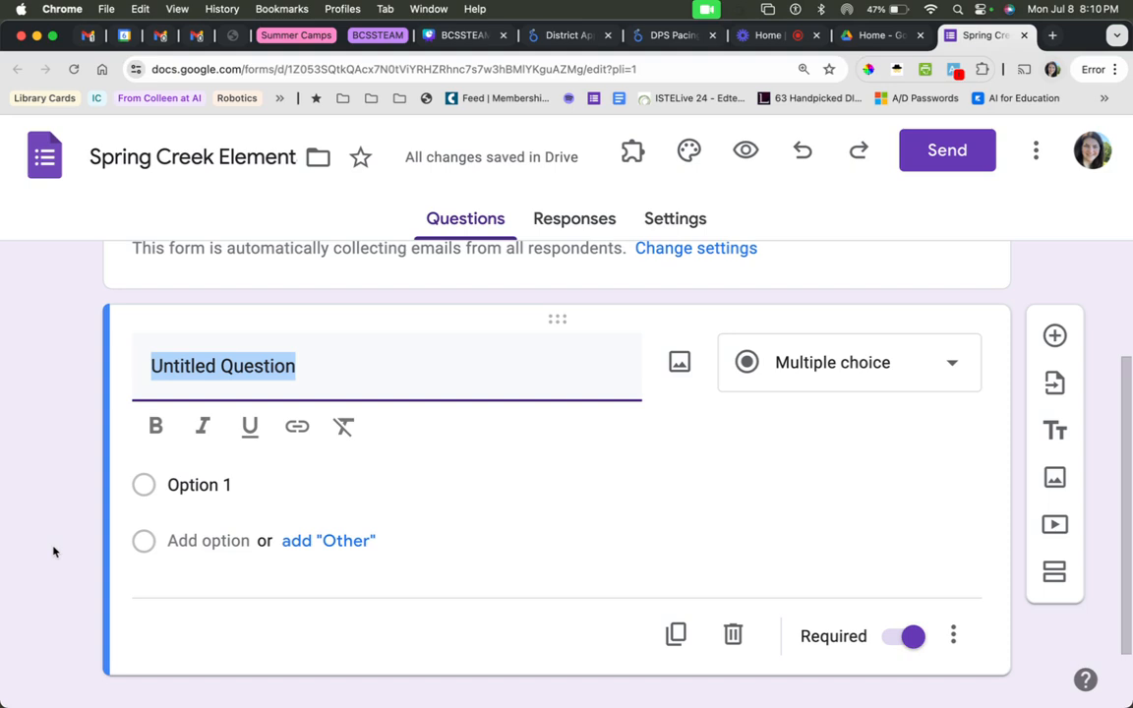
{"action": "type", "text": "Books Checked Out"}
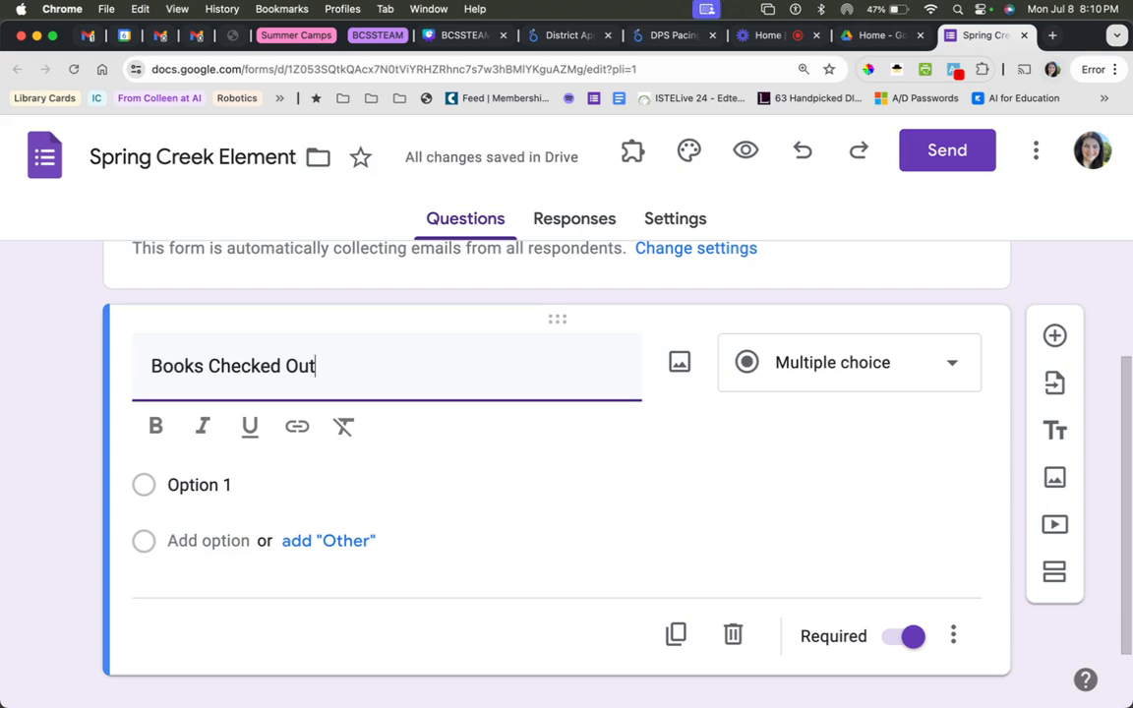
{"action": "left_click", "coordinate": [898, 382]}
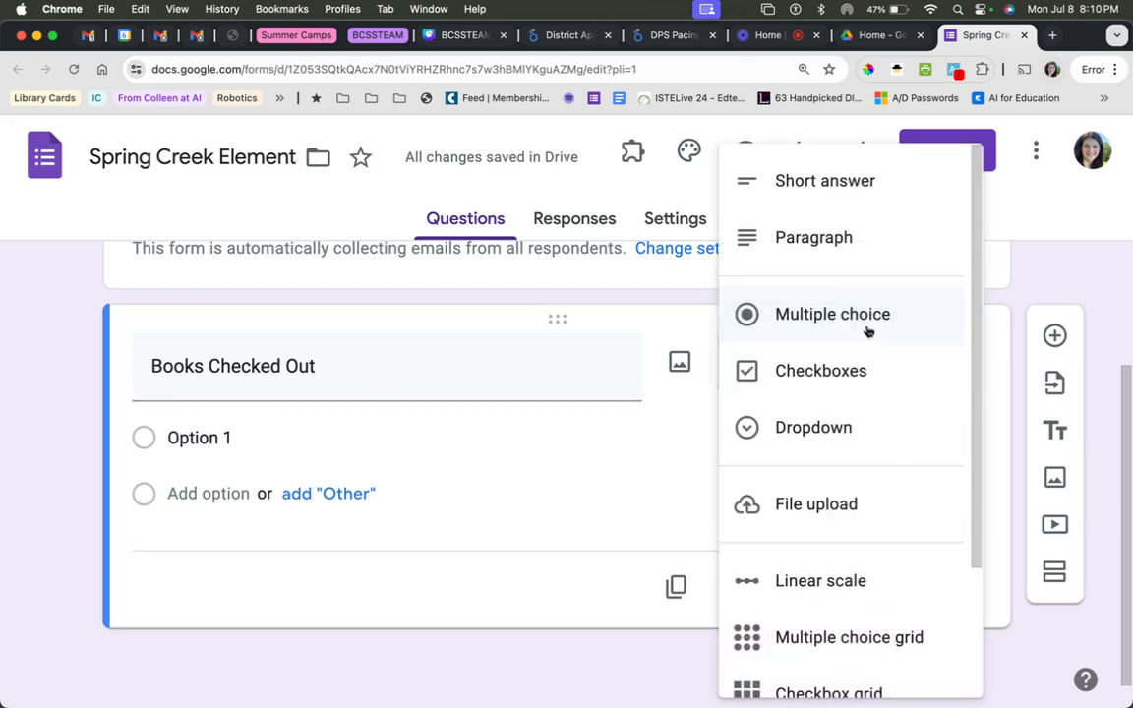
{"action": "left_click", "coordinate": [812, 187]}
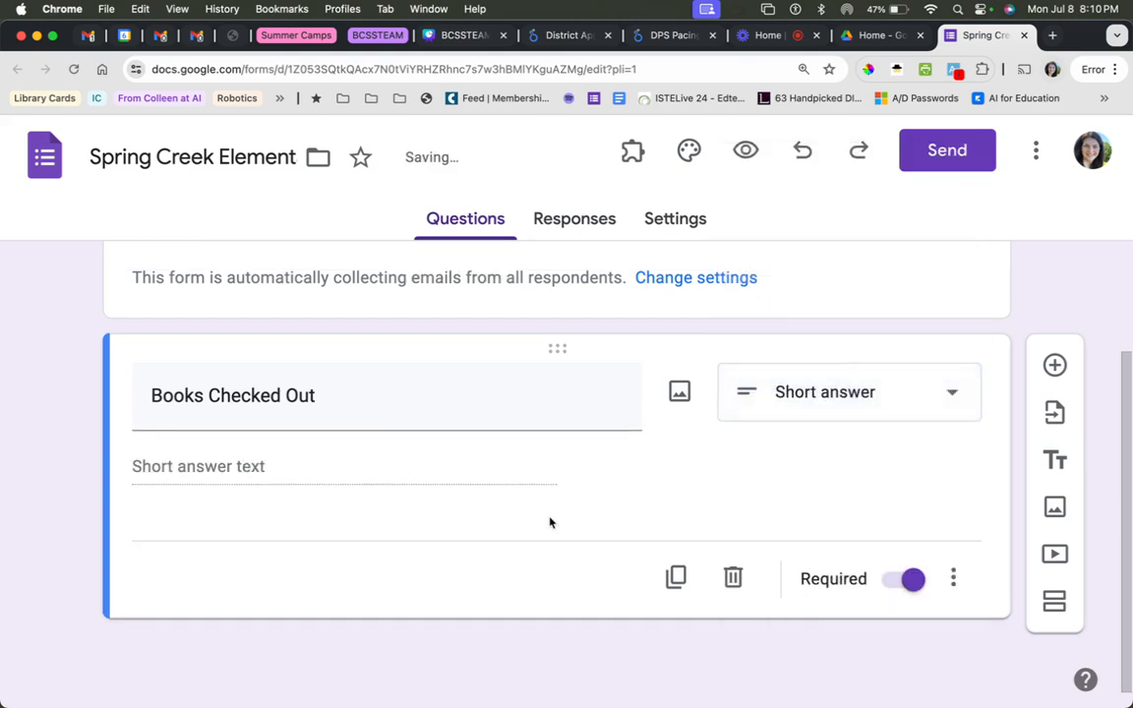
Review the available question types, keep Short answer, and make the Books Checked Out question not required.
{"action": "left_click", "coordinate": [873, 408]}
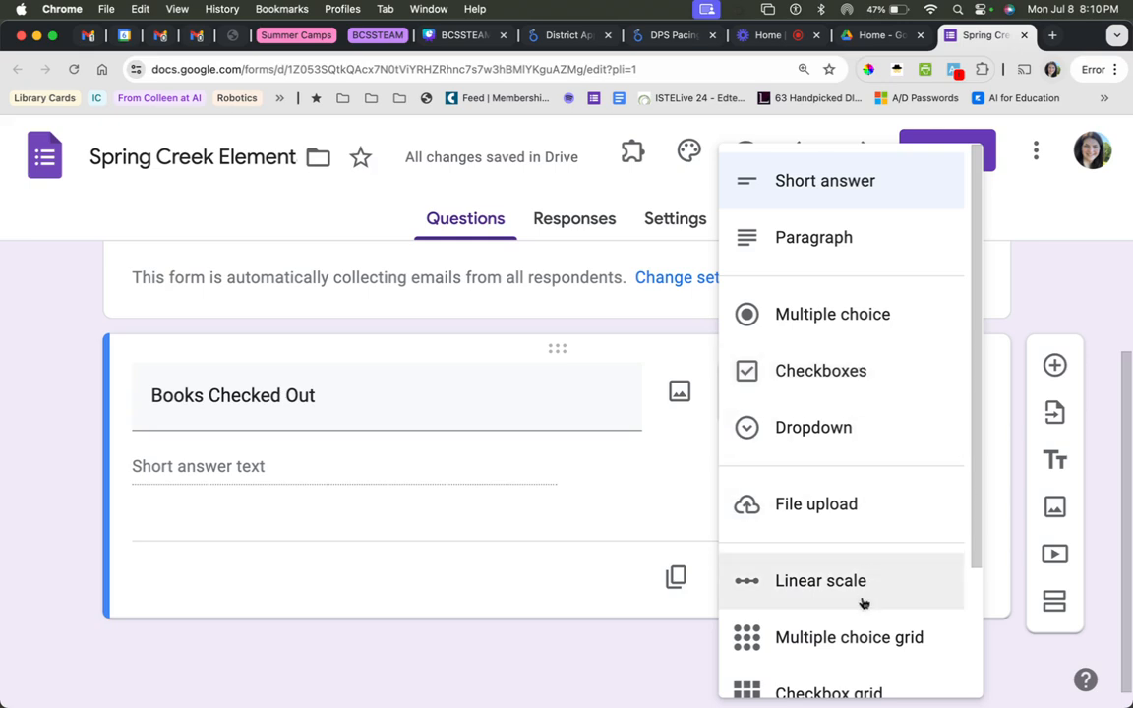
{"action": "scroll", "coordinate": [863, 591], "scroll_direction": "down", "scroll_amount": 2}
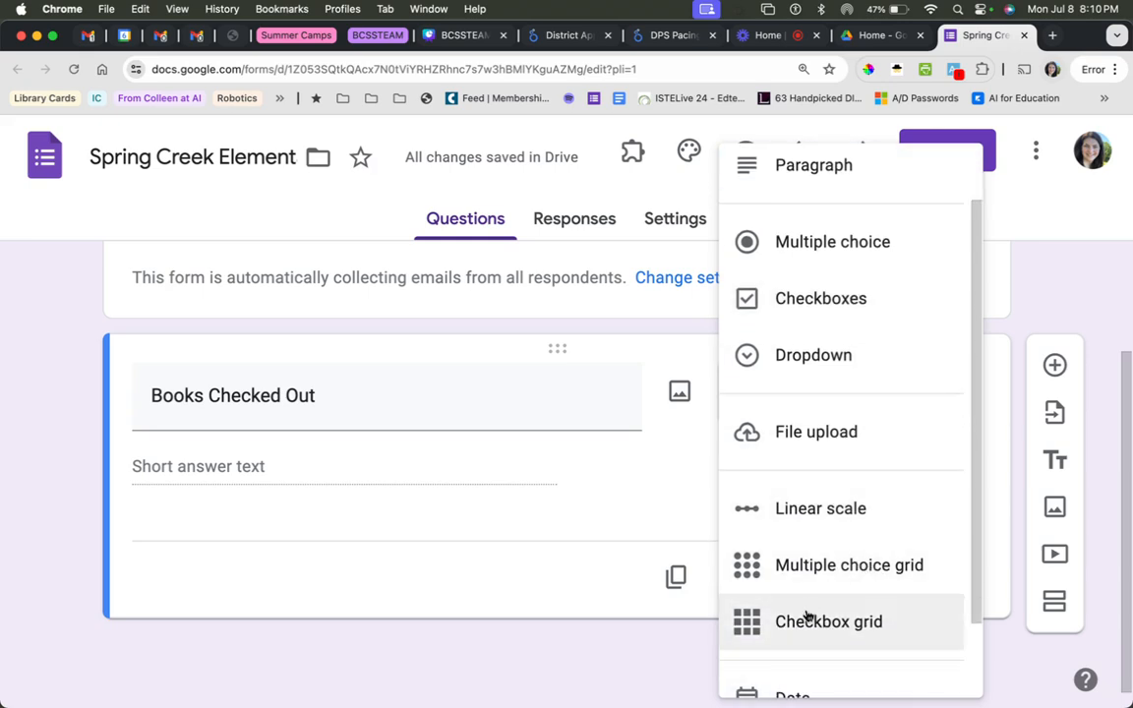
{"action": "scroll", "coordinate": [906, 625], "scroll_direction": "down", "scroll_amount": 2}
{"action": "scroll", "coordinate": [890, 617], "scroll_direction": "up", "scroll_amount": 4}
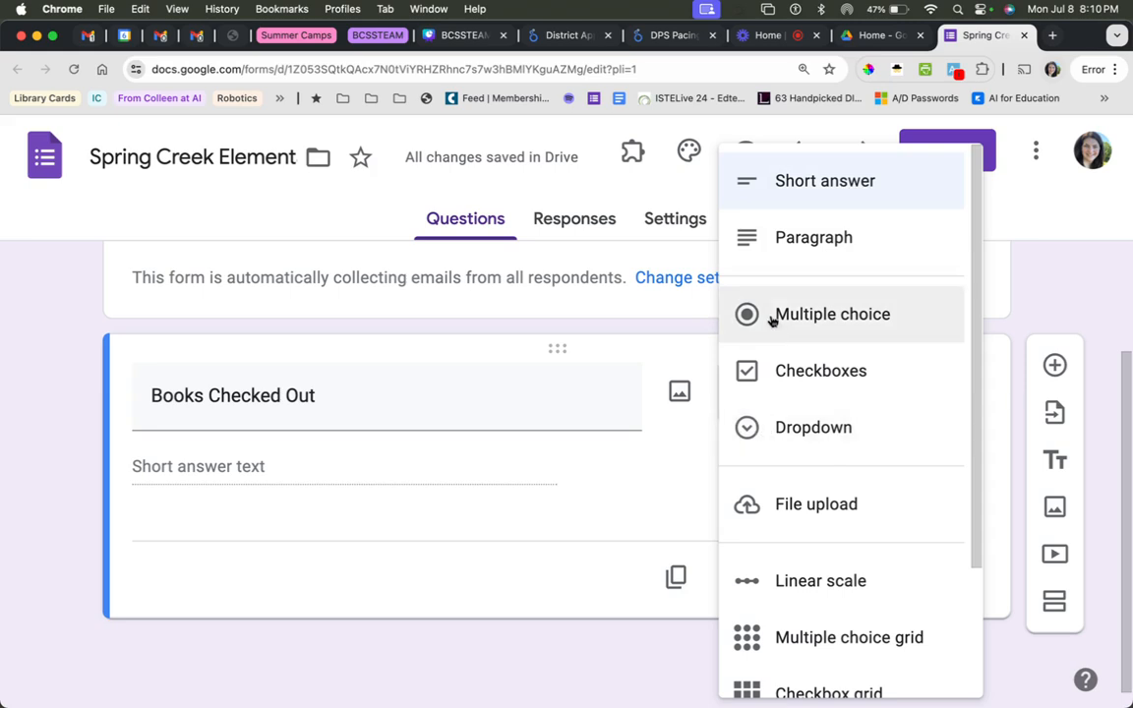
{"action": "left_click", "coordinate": [787, 184]}
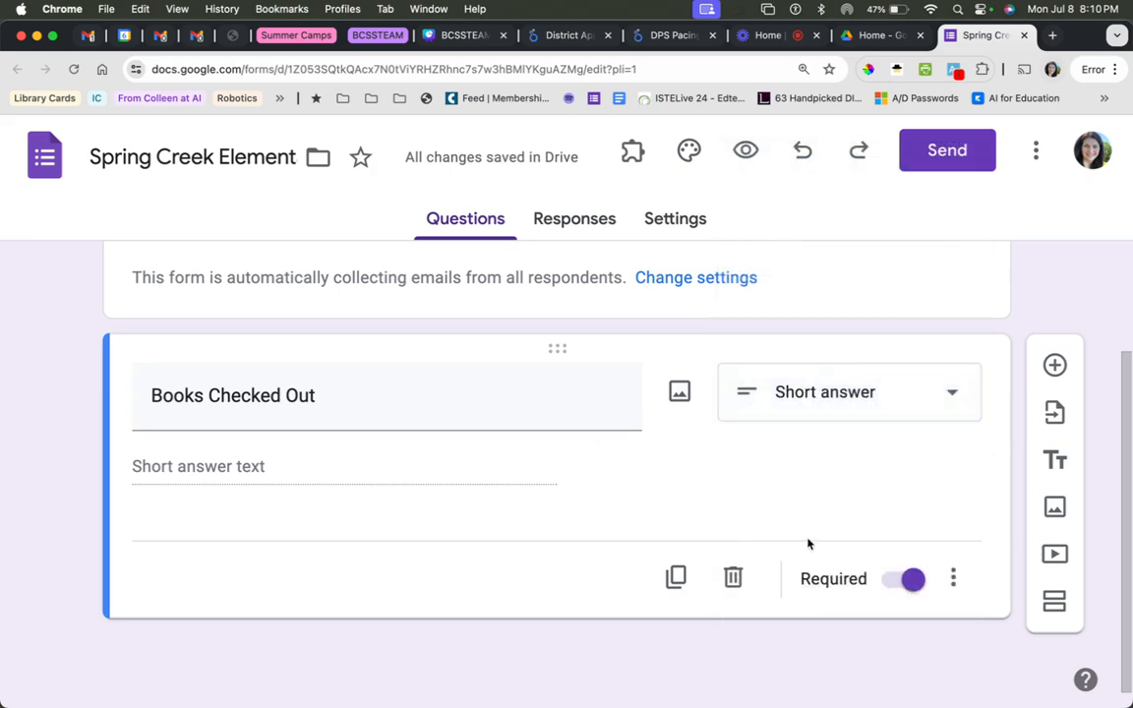
{"action": "left_click", "coordinate": [891, 581]}
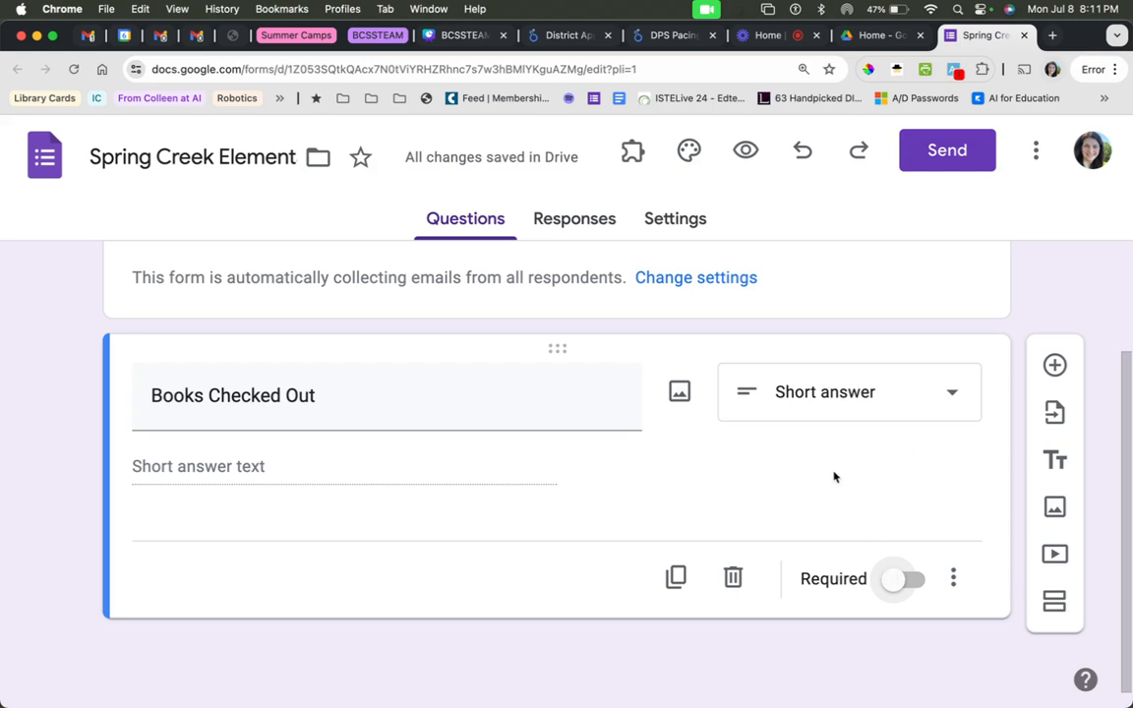
Add a second question titled "Tech Tickets Submitted" as a Short answer that is not required.
{"action": "scroll", "coordinate": [789, 486], "scroll_direction": "up", "scroll_amount": 3}
{"action": "scroll", "coordinate": [349, 569], "scroll_direction": "down", "scroll_amount": 3}
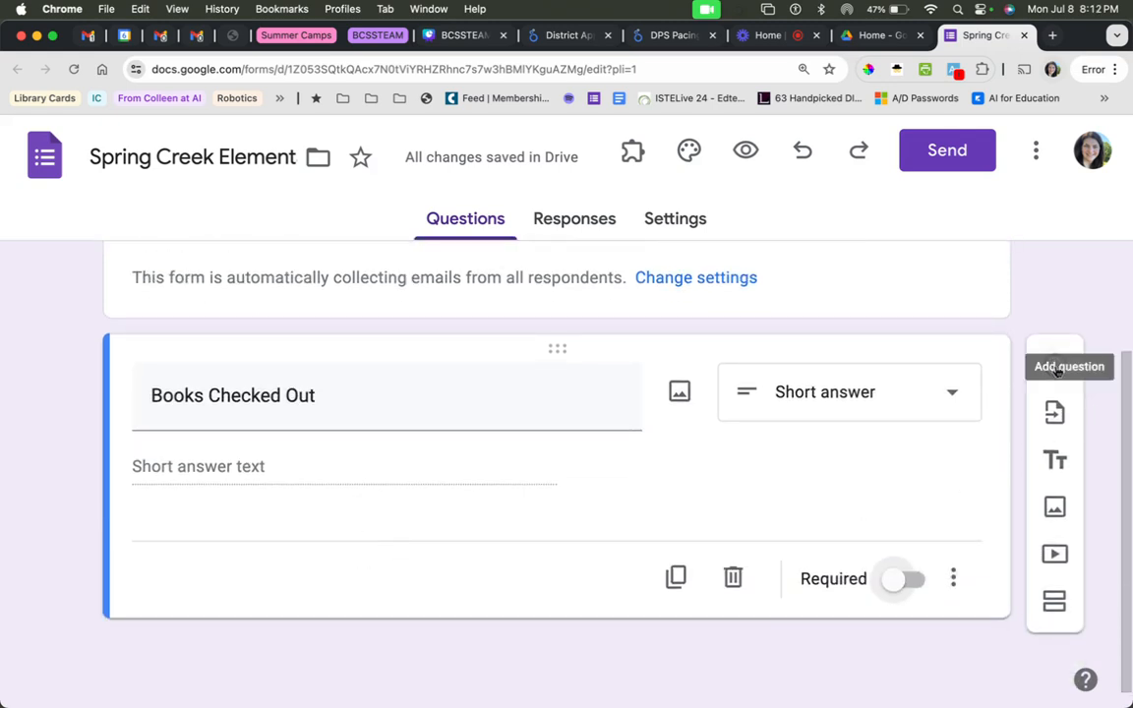
{"action": "left_click", "coordinate": [1056, 366]}
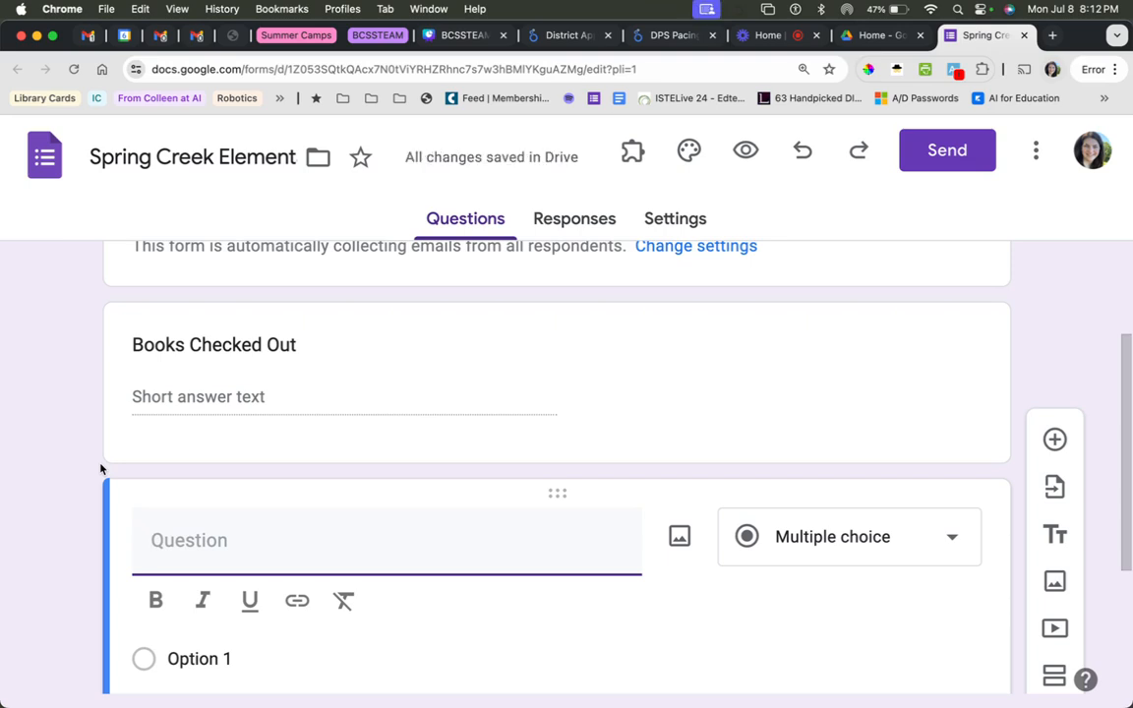
{"action": "type", "text": "Tech Tickets Submitted"}
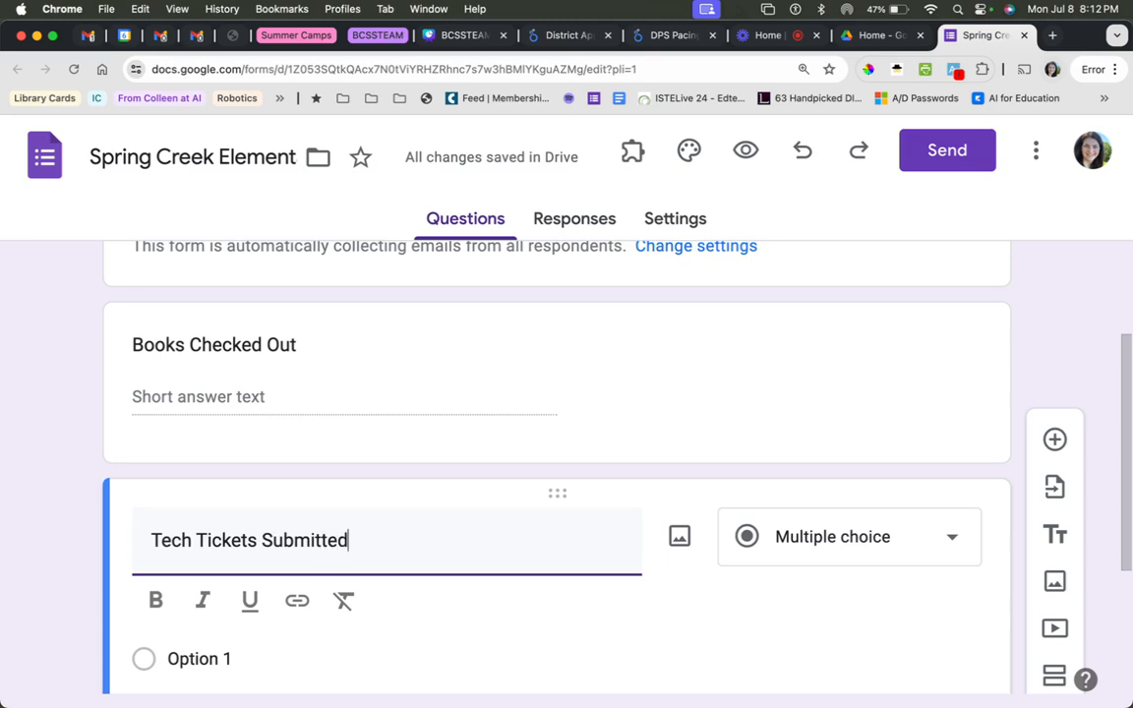
{"action": "scroll", "coordinate": [563, 531], "scroll_direction": "down", "scroll_amount": 5}
{"action": "left_click", "coordinate": [886, 281]}
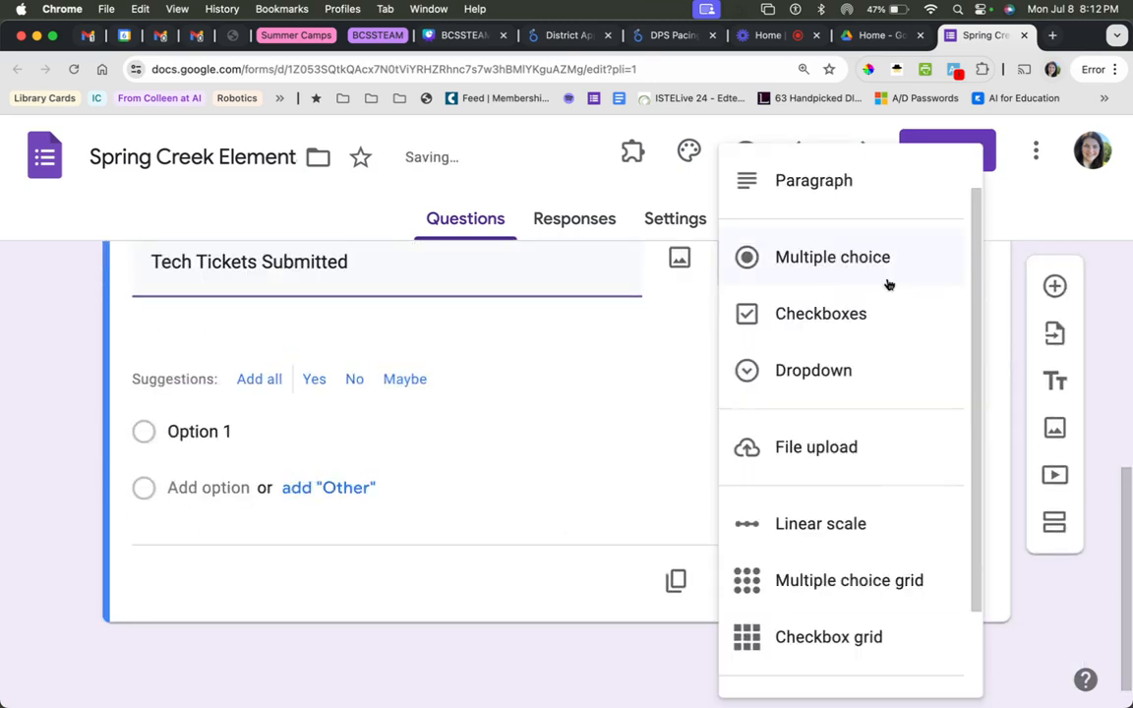
{"action": "left_click", "coordinate": [846, 197]}
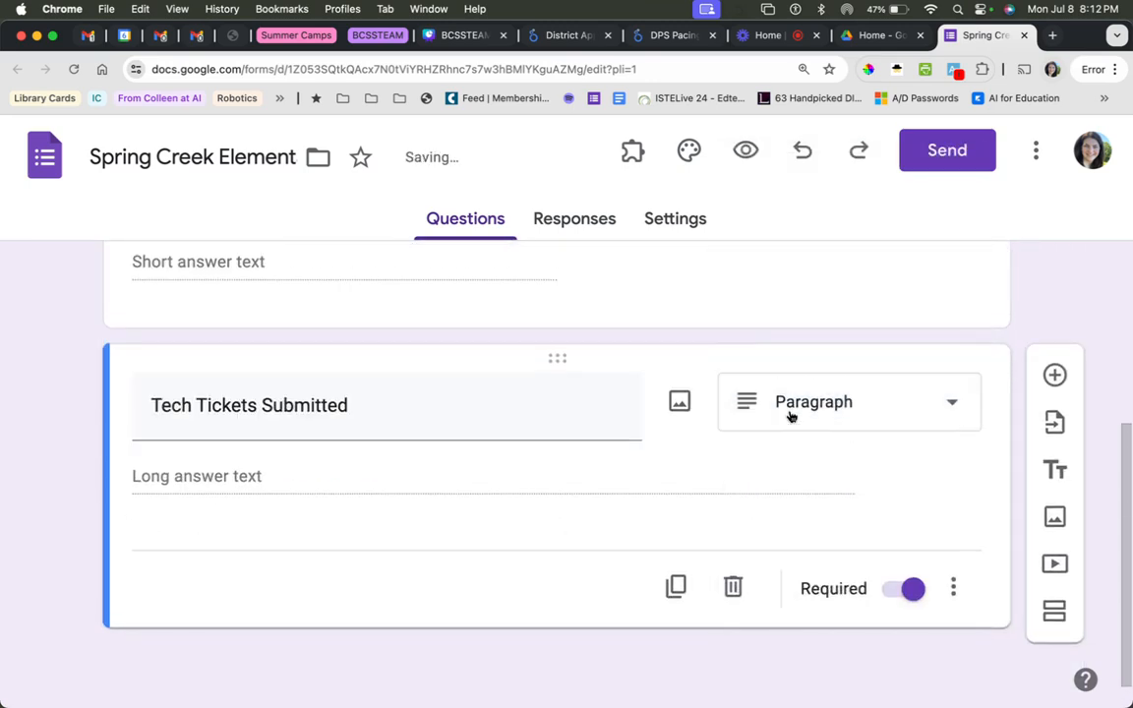
{"action": "left_click", "coordinate": [792, 403]}
{"action": "left_click", "coordinate": [789, 182]}
{"action": "left_click", "coordinate": [886, 589]}
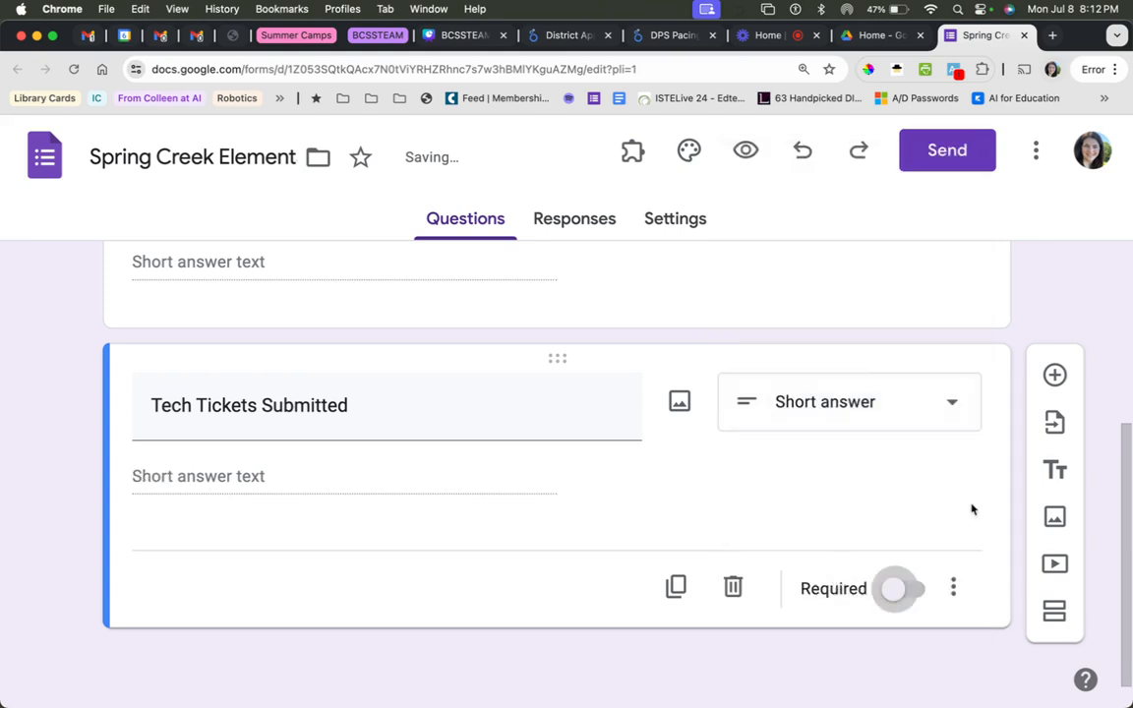
Add a third question titled "Books Weeded" as a Short answer that is not required.
{"action": "left_click", "coordinate": [1053, 366]}
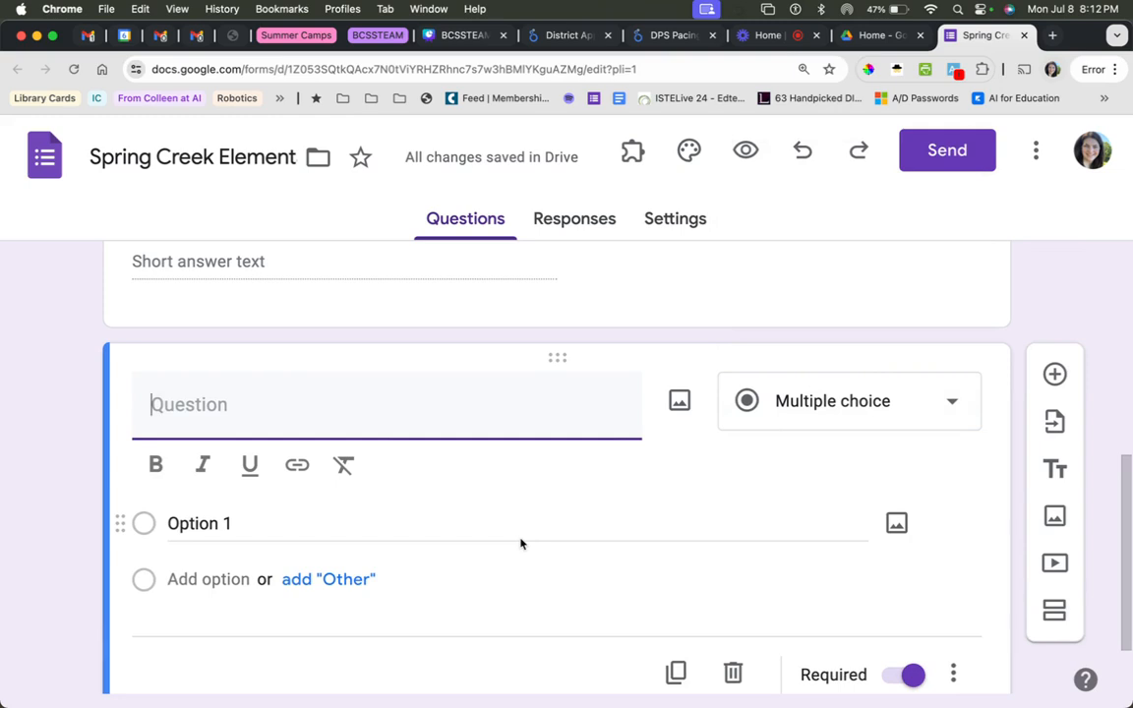
{"action": "type", "text": "Books Weeded"}
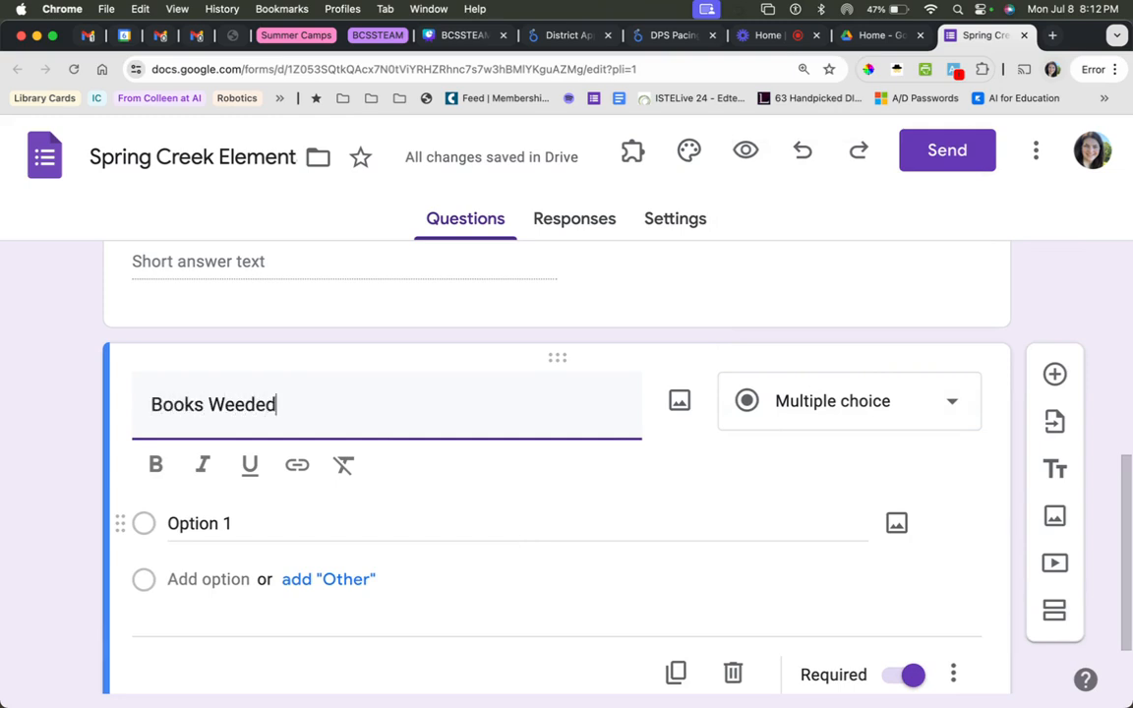
{"action": "left_click", "coordinate": [802, 422]}
{"action": "left_click", "coordinate": [816, 179]}
{"action": "left_click", "coordinate": [897, 588]}
Add a fourth question titled "PLCs attended" as a Short answer that is not required.
{"action": "left_click", "coordinate": [1055, 374]}
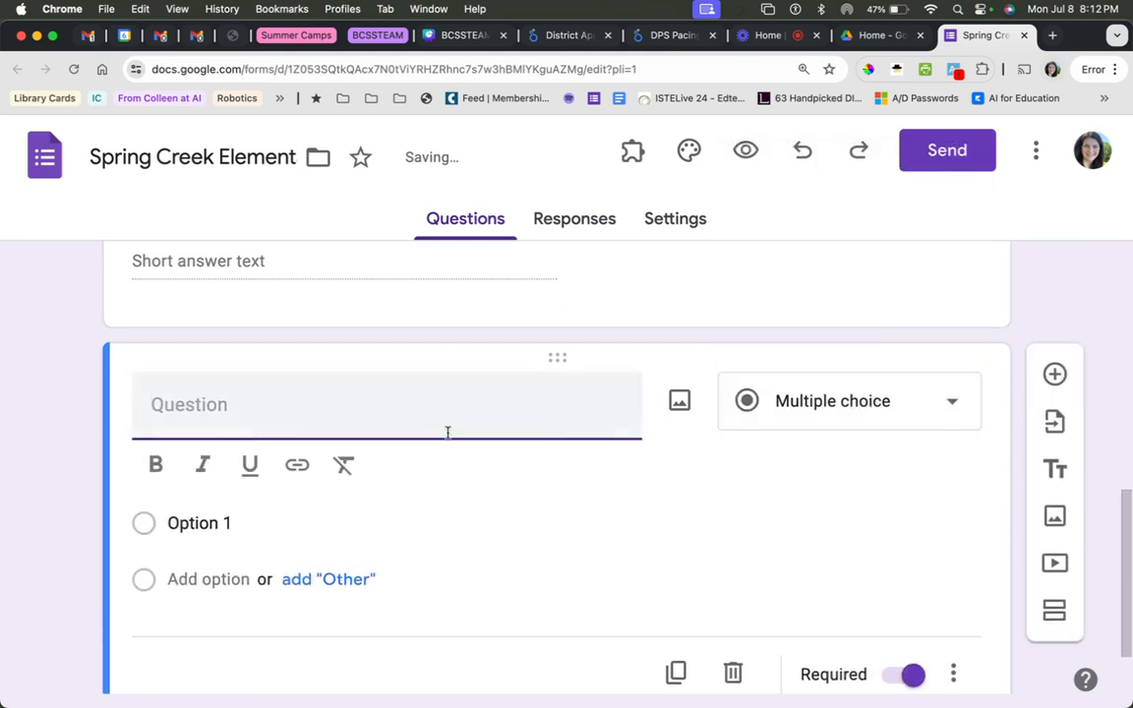
{"action": "type", "text": "PLCs "}
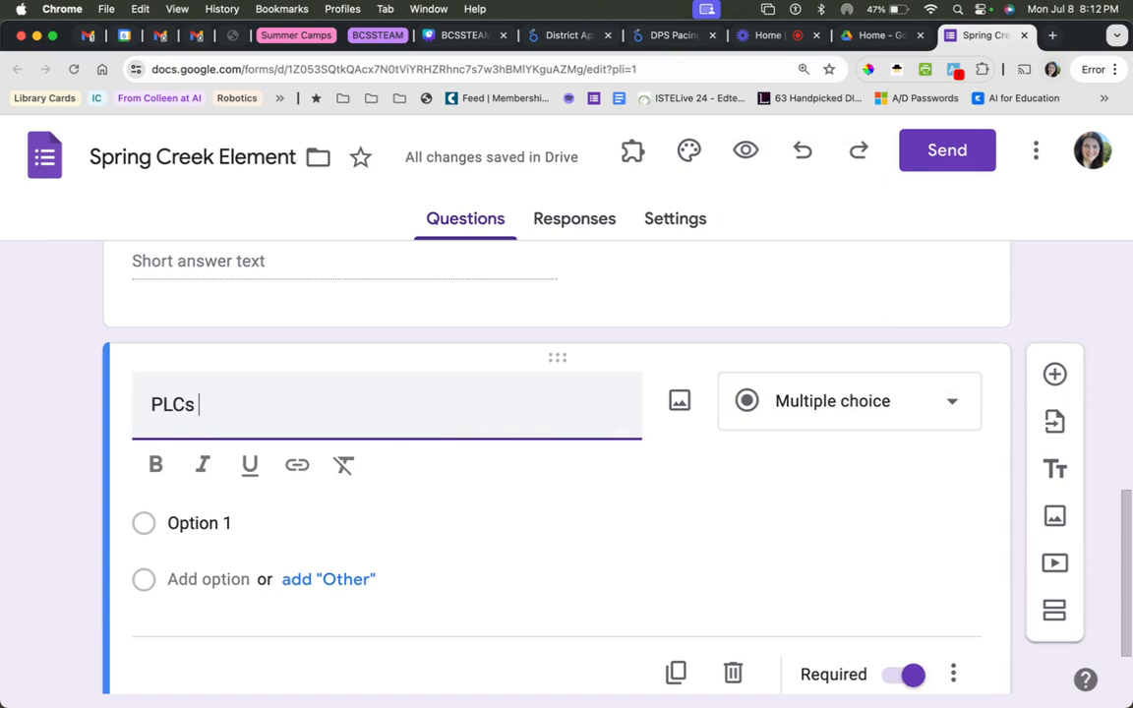
{"action": "type", "text": "attende"}
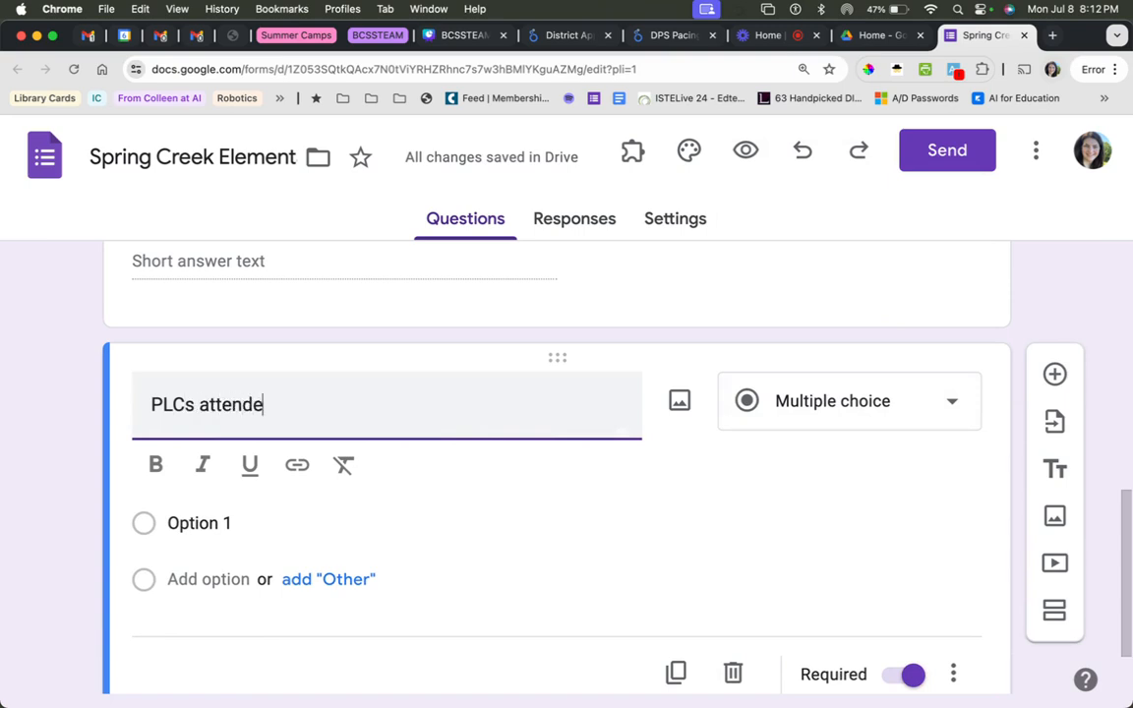
{"action": "type", "text": "d"}
{"action": "left_click", "coordinate": [802, 418]}
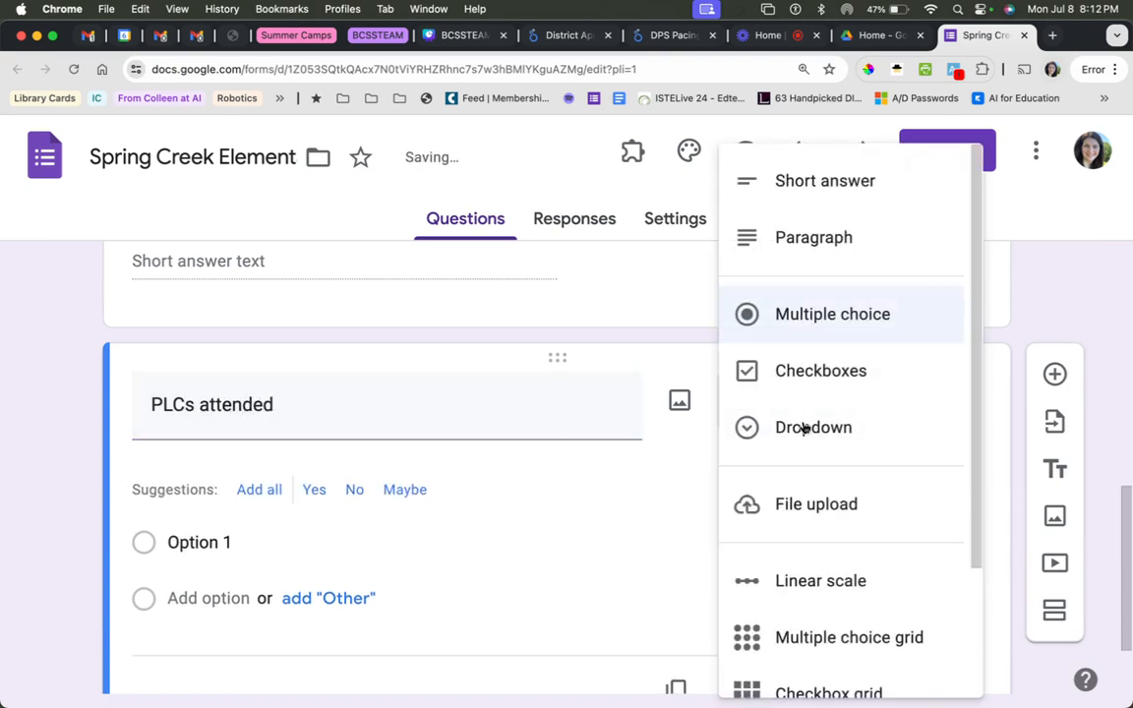
{"action": "left_click", "coordinate": [792, 191]}
{"action": "left_click", "coordinate": [897, 588]}
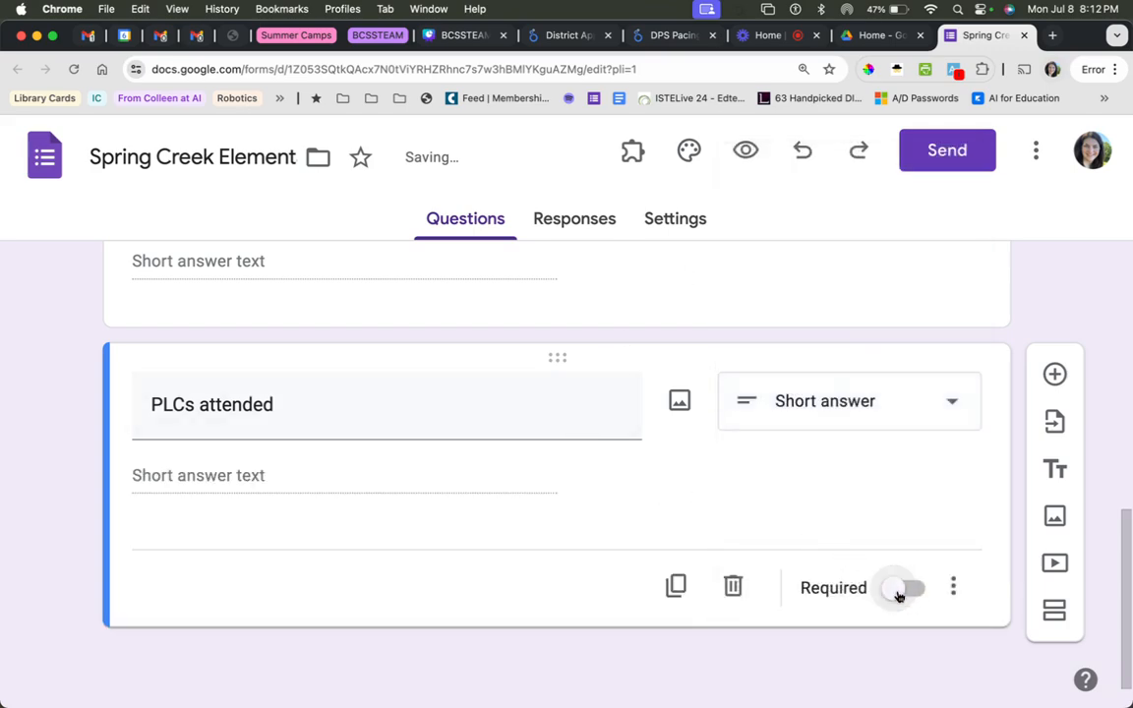
{"action": "scroll", "coordinate": [888, 531], "scroll_direction": "up", "scroll_amount": 5}
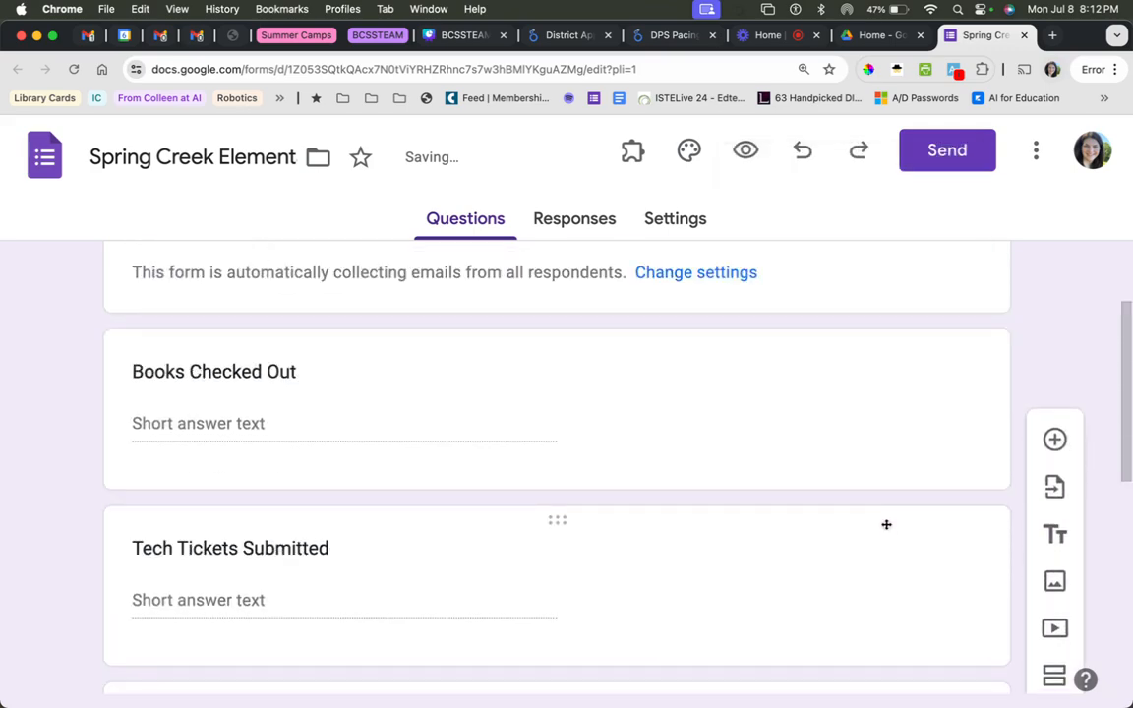
{"action": "scroll", "coordinate": [886, 526], "scroll_direction": "down", "scroll_amount": 3}
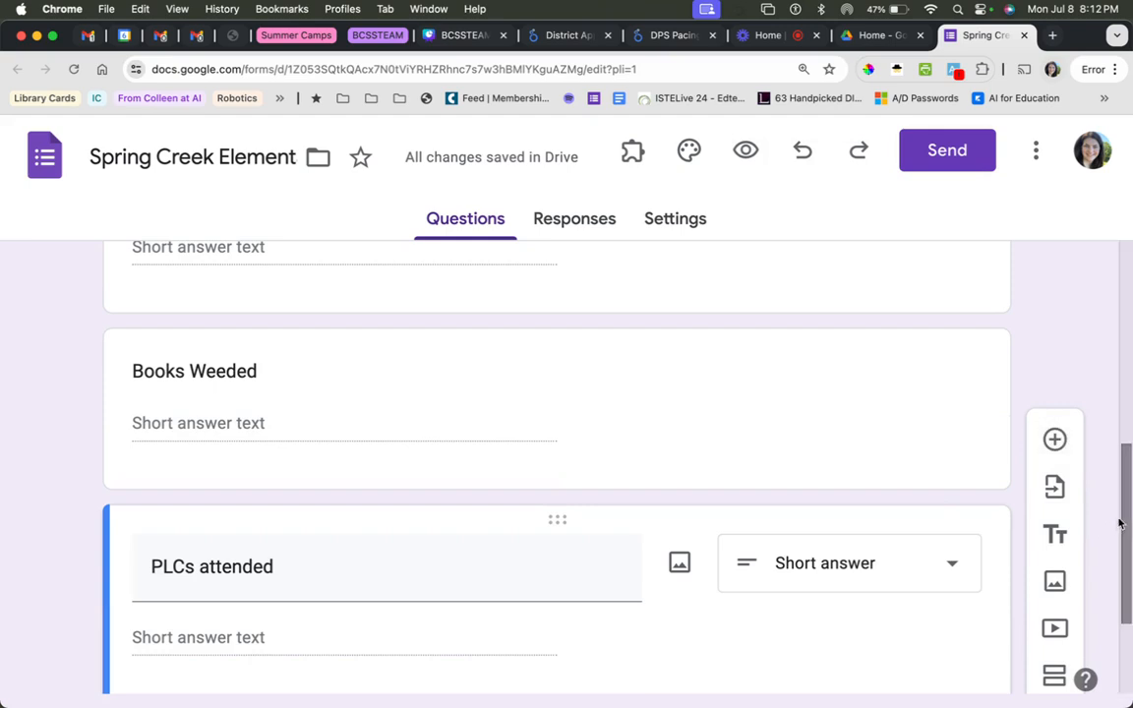
{"action": "left_click_drag", "start_coordinate": [1120, 519], "coordinate": [1127, 562]}
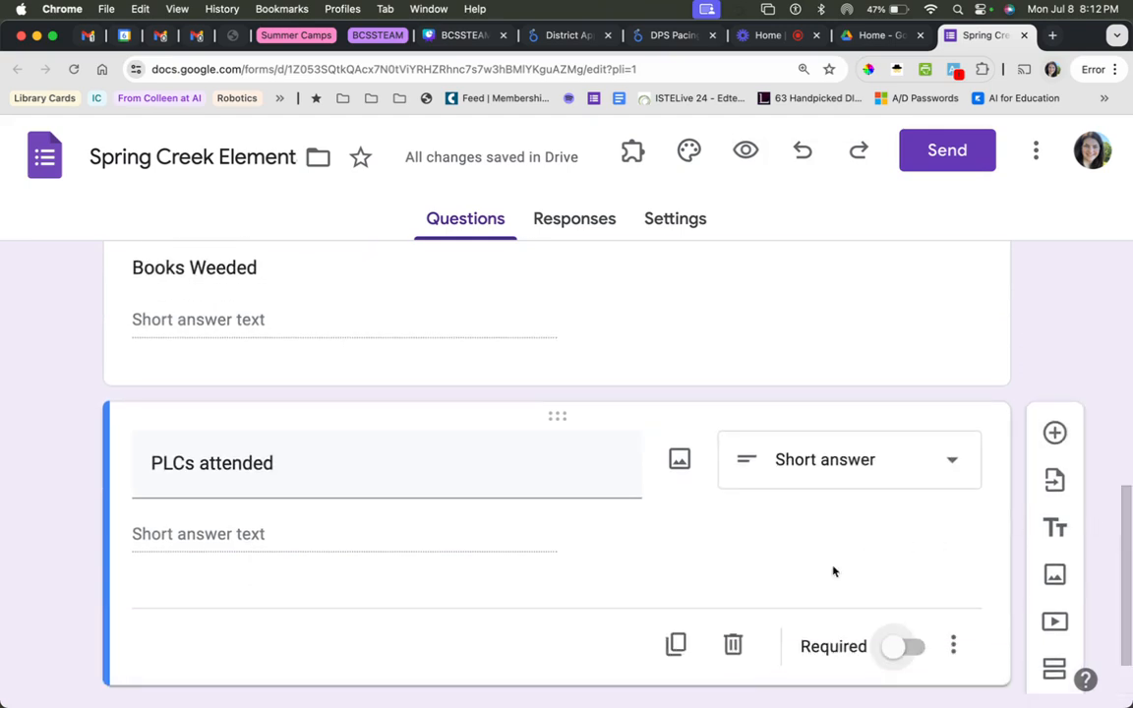
Look over the form's four questions, open the form's preview, and agree to record the respondent's e-mail.
{"action": "scroll", "coordinate": [834, 566], "scroll_direction": "up", "scroll_amount": 5}
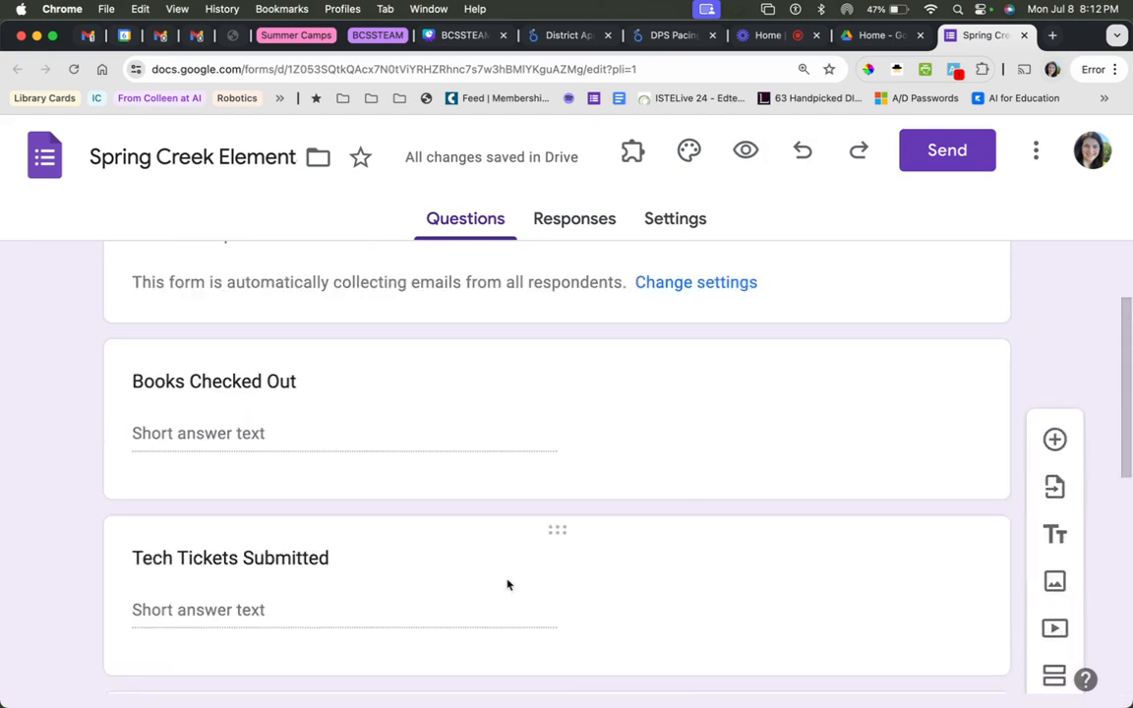
{"action": "scroll", "coordinate": [521, 620], "scroll_direction": "down", "scroll_amount": 5}
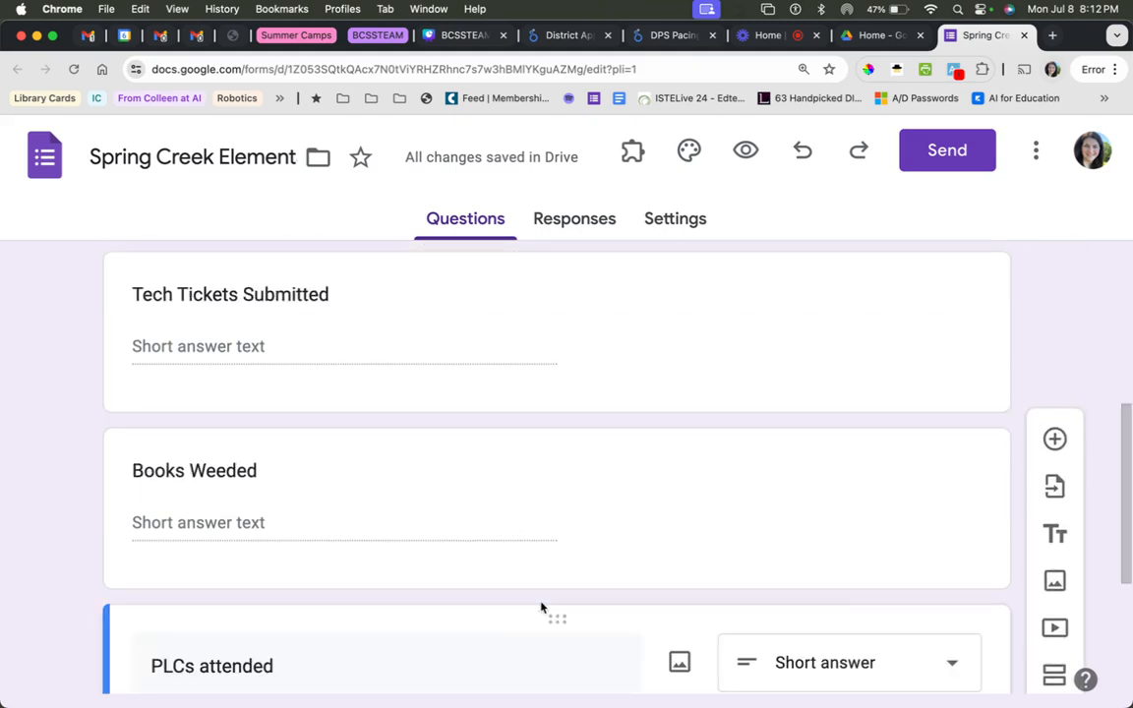
{"action": "scroll", "coordinate": [433, 524], "scroll_direction": "down", "scroll_amount": 5}
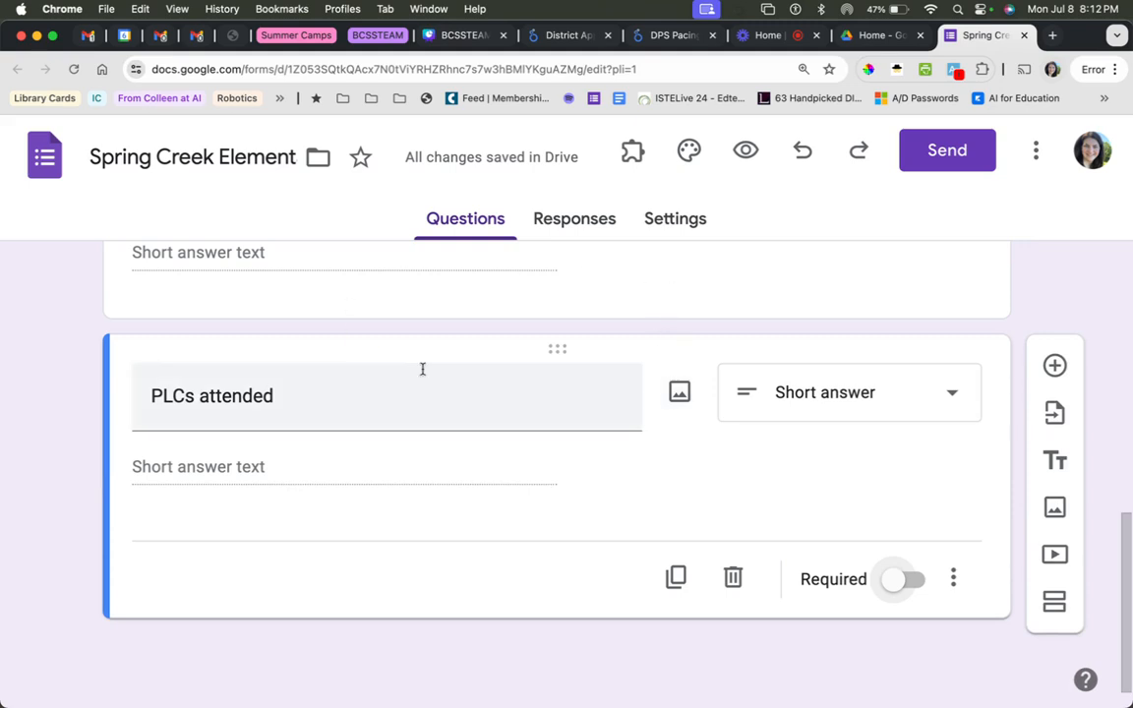
{"action": "scroll", "coordinate": [421, 369], "scroll_direction": "up", "scroll_amount": 10}
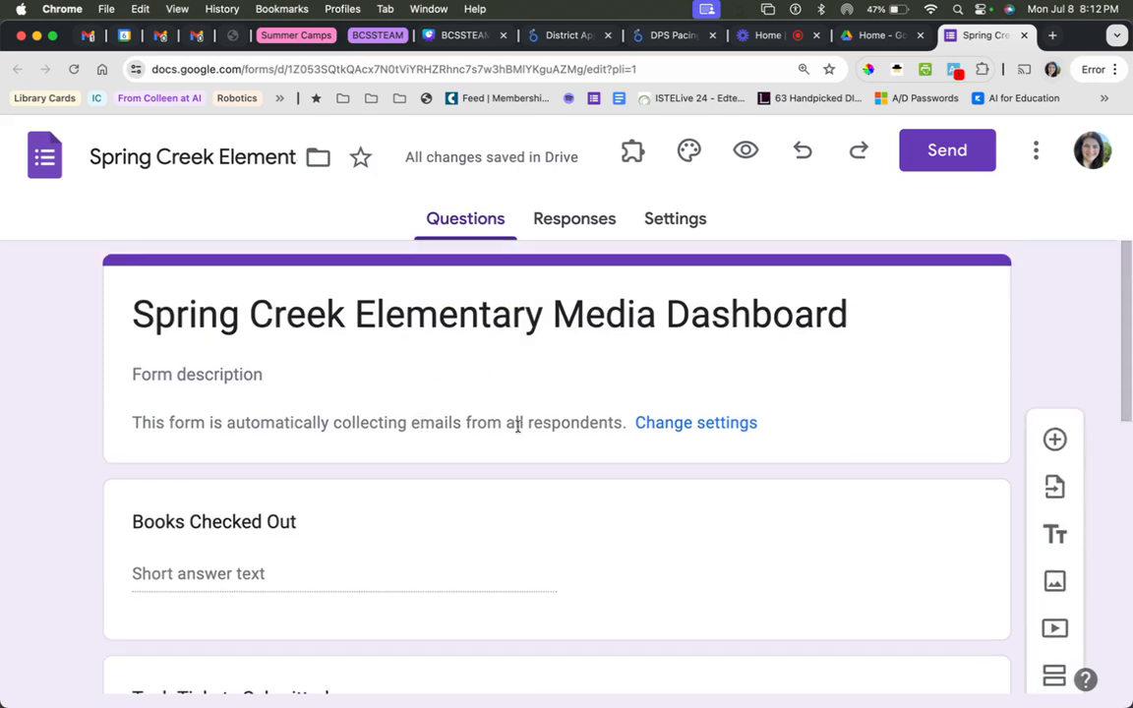
{"action": "scroll", "coordinate": [503, 485], "scroll_direction": "down", "scroll_amount": 2}
{"action": "scroll", "coordinate": [504, 485], "scroll_direction": "up", "scroll_amount": 2}
{"action": "left_click", "coordinate": [745, 160]}
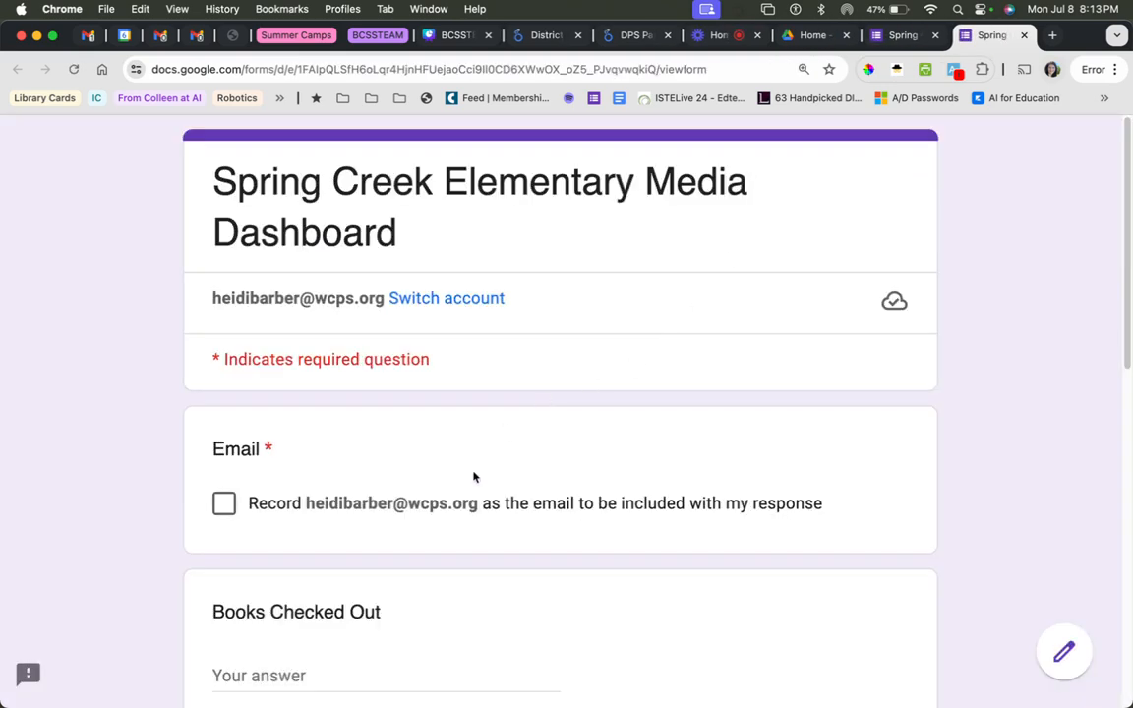
{"action": "left_click", "coordinate": [460, 507]}
Answer 1 for Books Checked Out, Tech Tickets Submitted, Books Weeded and PLCs attended, and submit the response.
{"action": "scroll", "coordinate": [473, 541], "scroll_direction": "down", "scroll_amount": 2}
{"action": "left_click", "coordinate": [411, 580]}
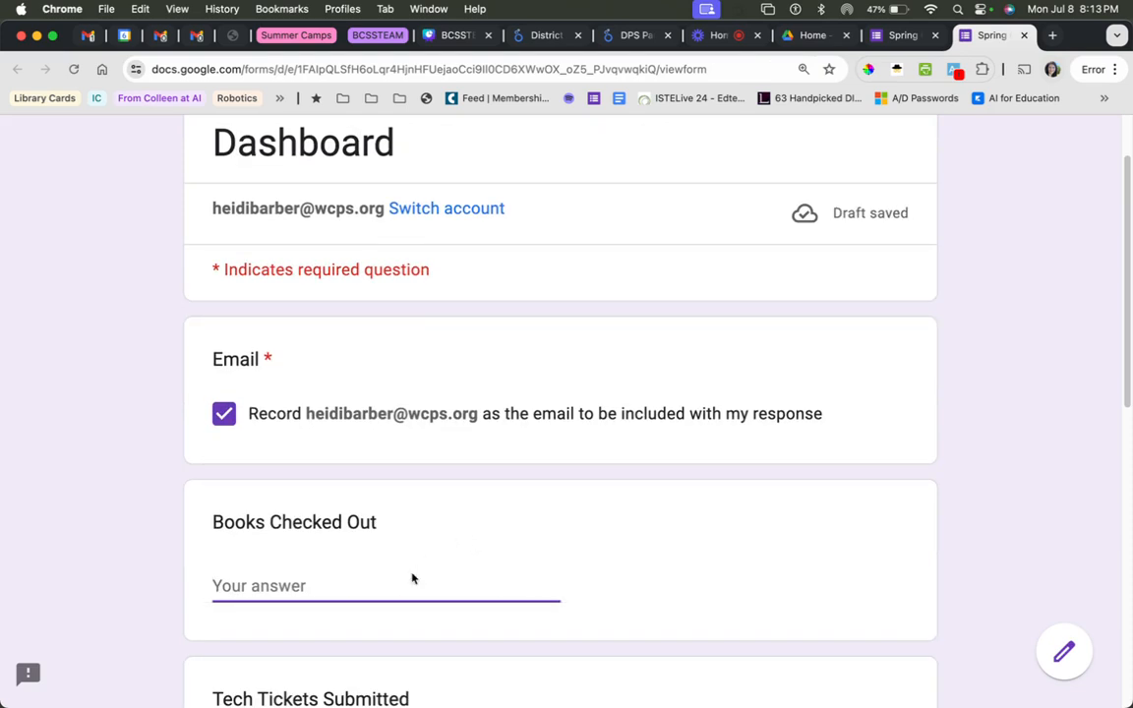
{"action": "type", "text": "1"}
{"action": "scroll", "coordinate": [428, 571], "scroll_direction": "down", "scroll_amount": 3}
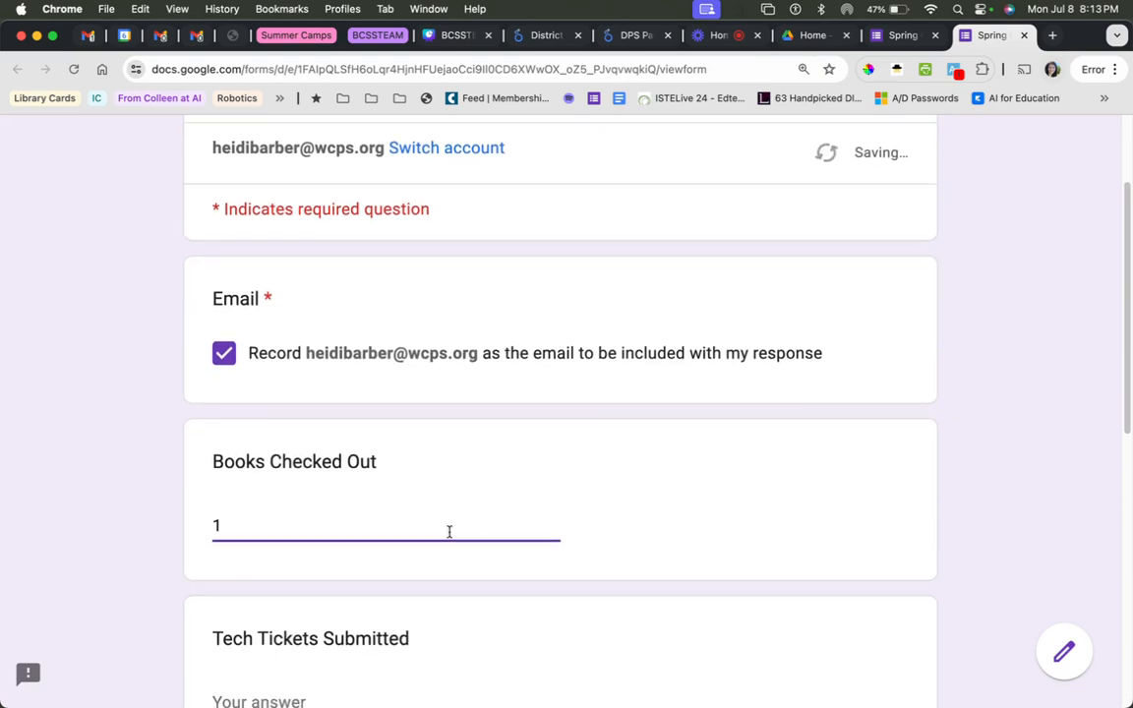
{"action": "left_click", "coordinate": [303, 482]}
{"action": "type", "text": "1"}
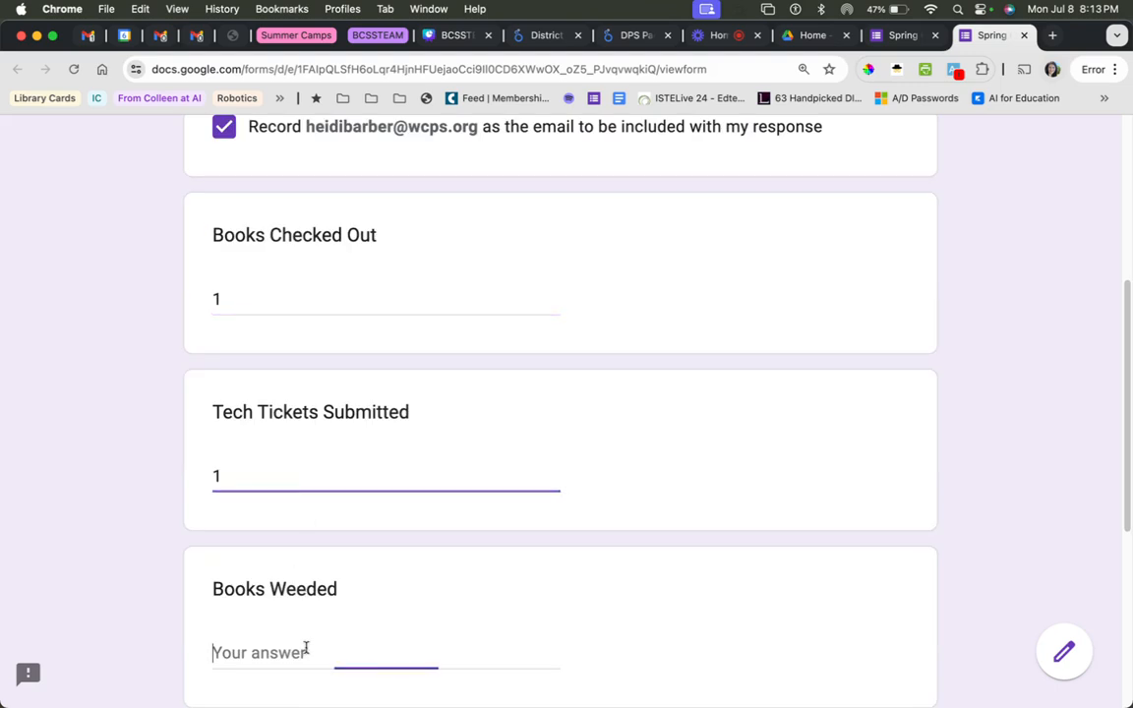
{"action": "left_click", "coordinate": [305, 650]}
{"action": "type", "text": "1"}
{"action": "scroll", "coordinate": [326, 612], "scroll_direction": "down", "scroll_amount": 4}
{"action": "left_click", "coordinate": [300, 429]}
{"action": "type", "text": "1"}
{"action": "left_click", "coordinate": [274, 530]}
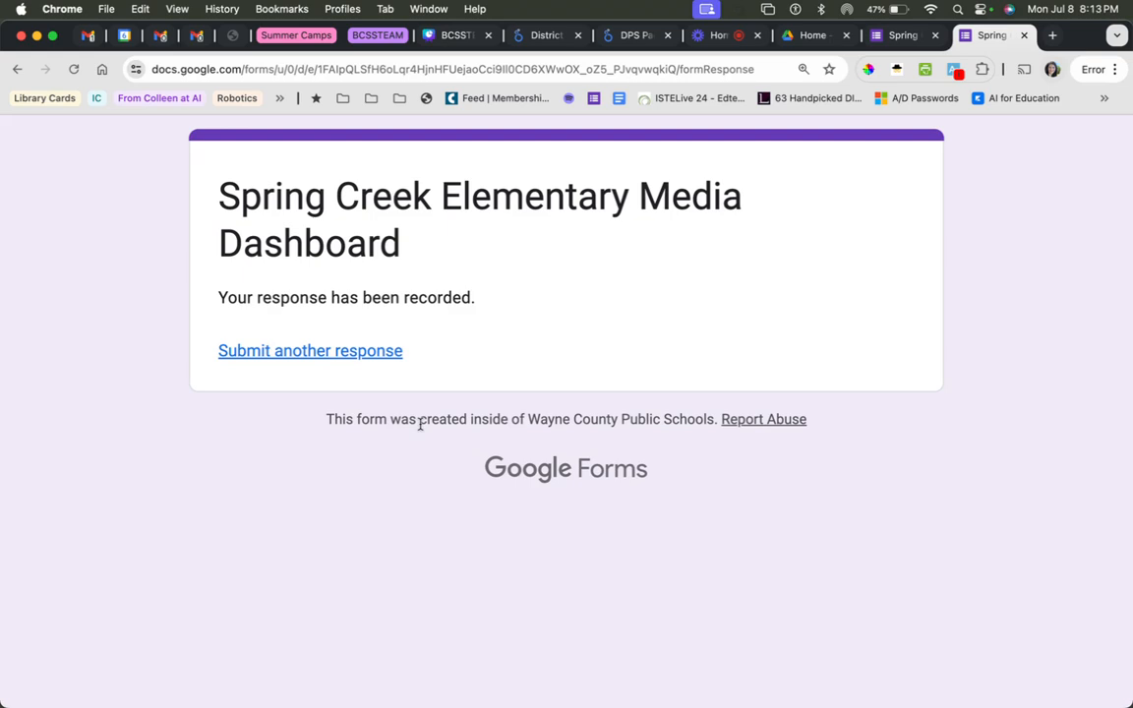
Return to the form editor and link the form's responses to a new spreadsheet.
{"action": "left_click", "coordinate": [897, 37]}
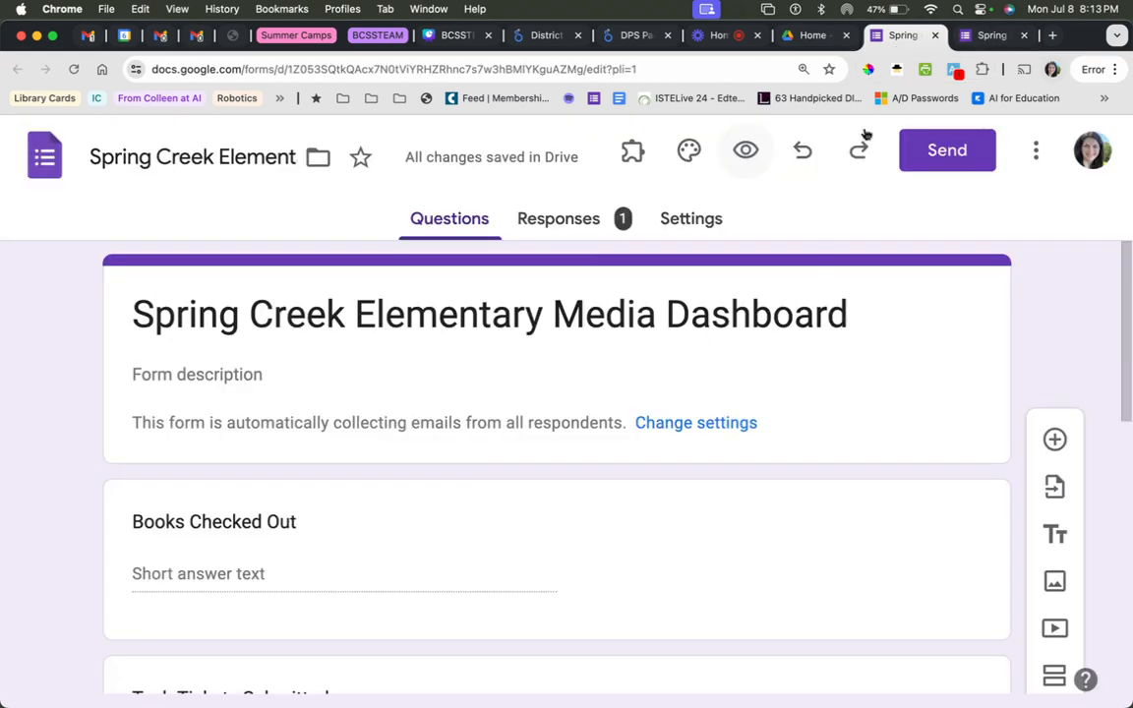
{"action": "left_click", "coordinate": [566, 232]}
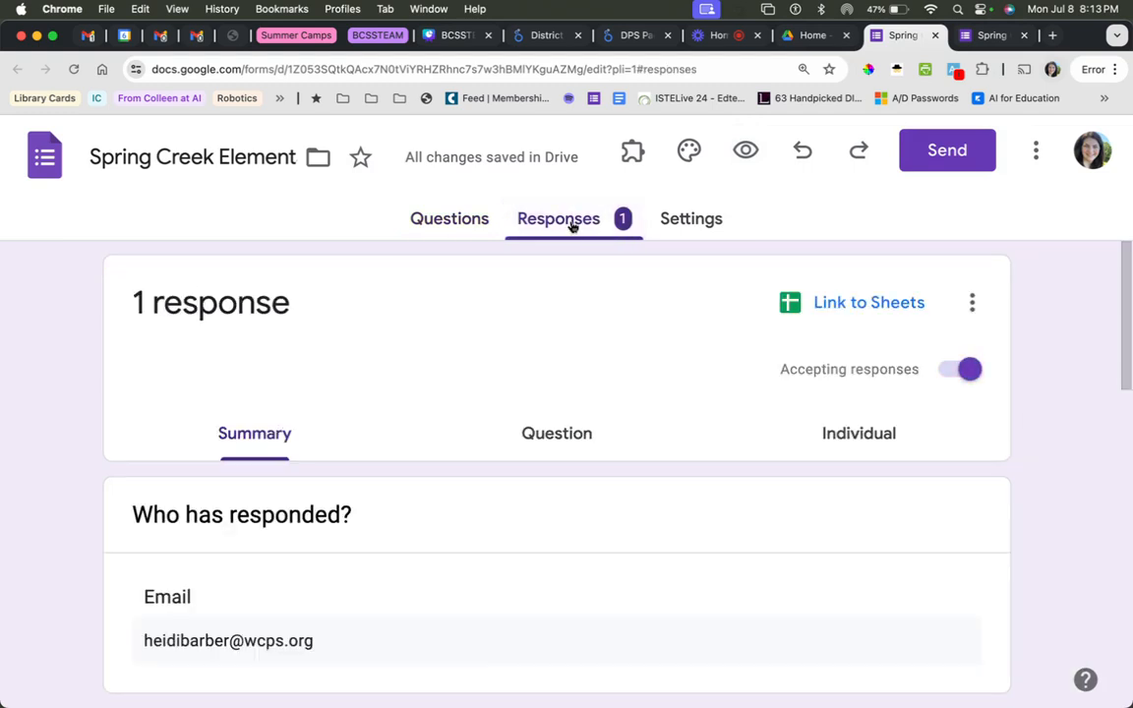
{"action": "left_click", "coordinate": [844, 316]}
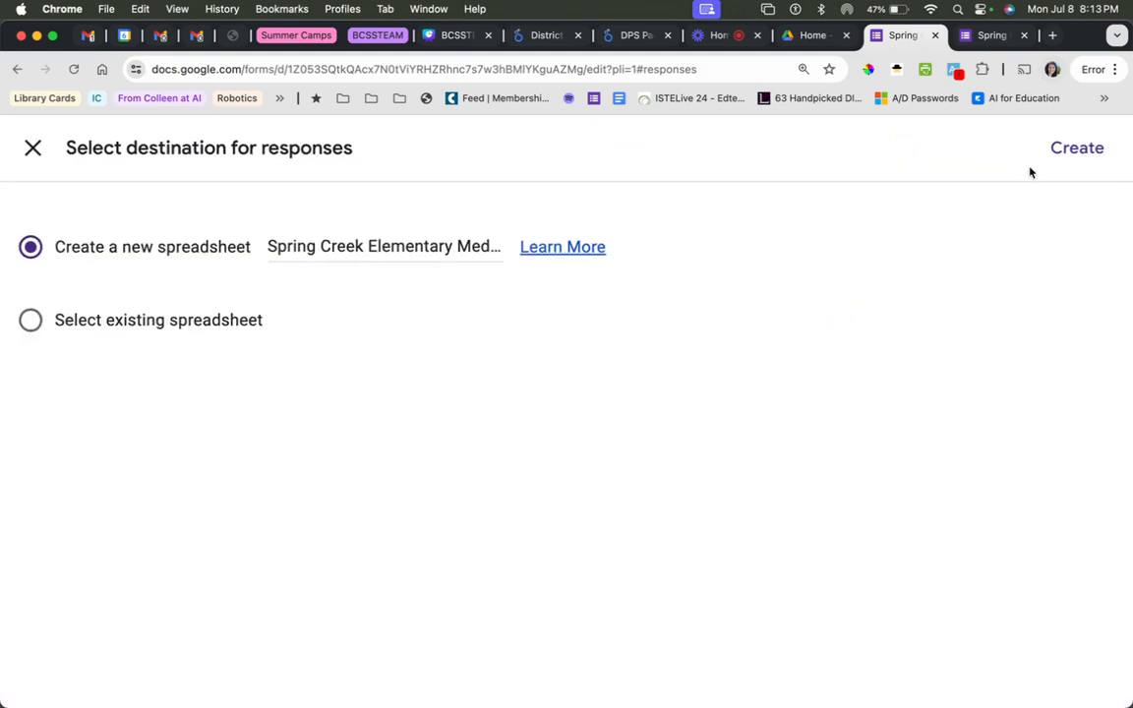
{"action": "left_click", "coordinate": [1071, 152]}
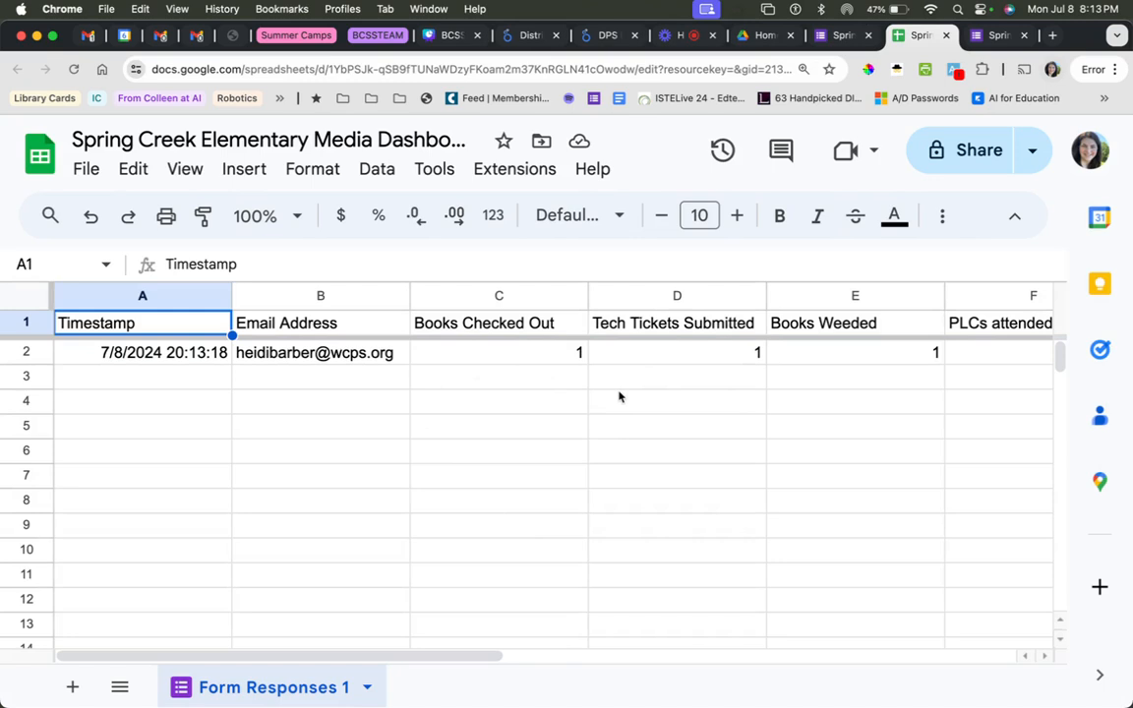
Compare the form's questions with the column headings of the linked response spreadsheet.
{"action": "left_click", "coordinate": [834, 36]}
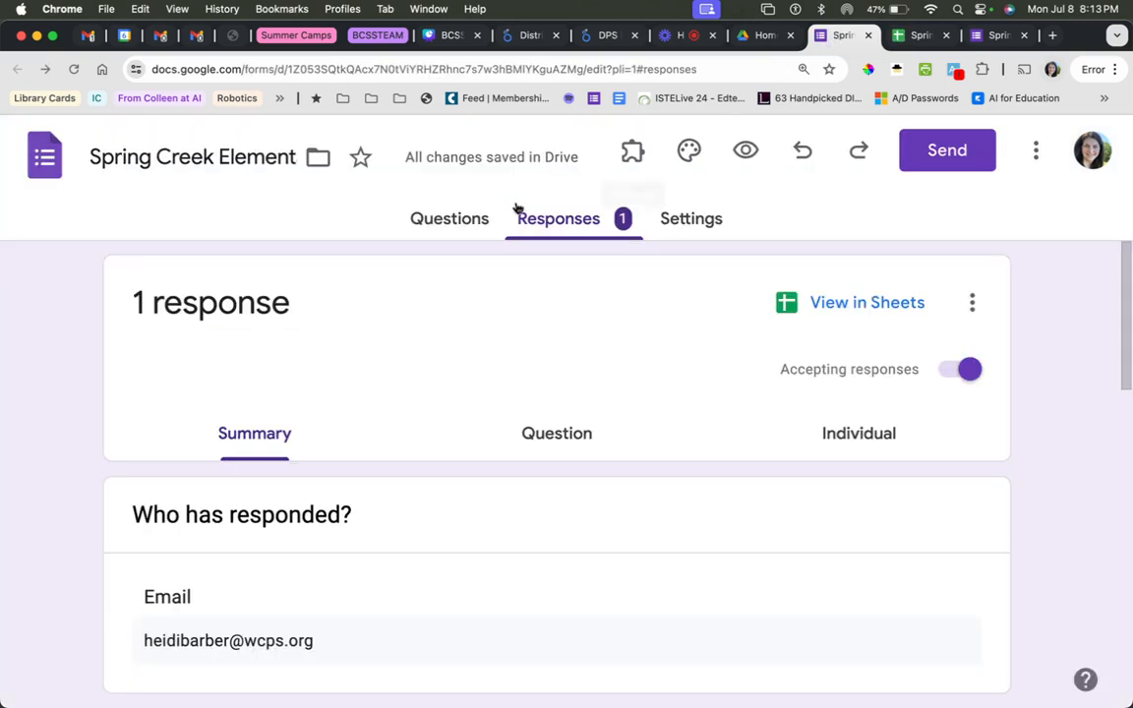
{"action": "left_click", "coordinate": [448, 218]}
{"action": "scroll", "coordinate": [534, 456], "scroll_direction": "down", "scroll_amount": 6}
{"action": "scroll", "coordinate": [535, 455], "scroll_direction": "up", "scroll_amount": 6}
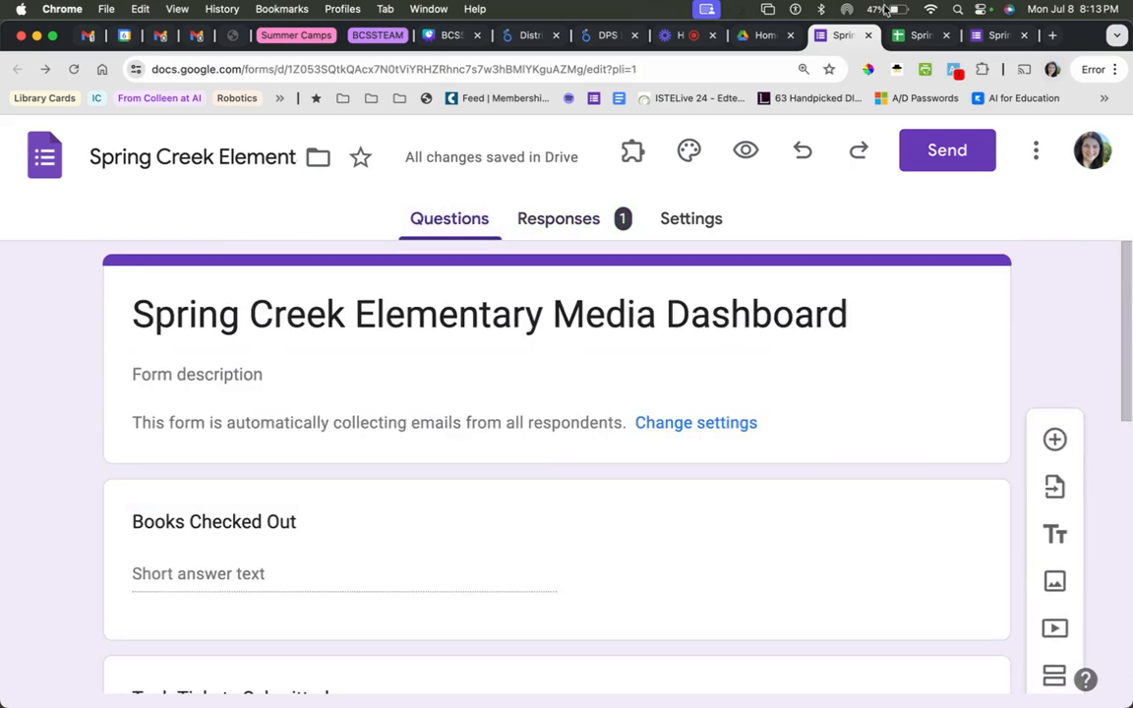
{"action": "left_click", "coordinate": [920, 36]}
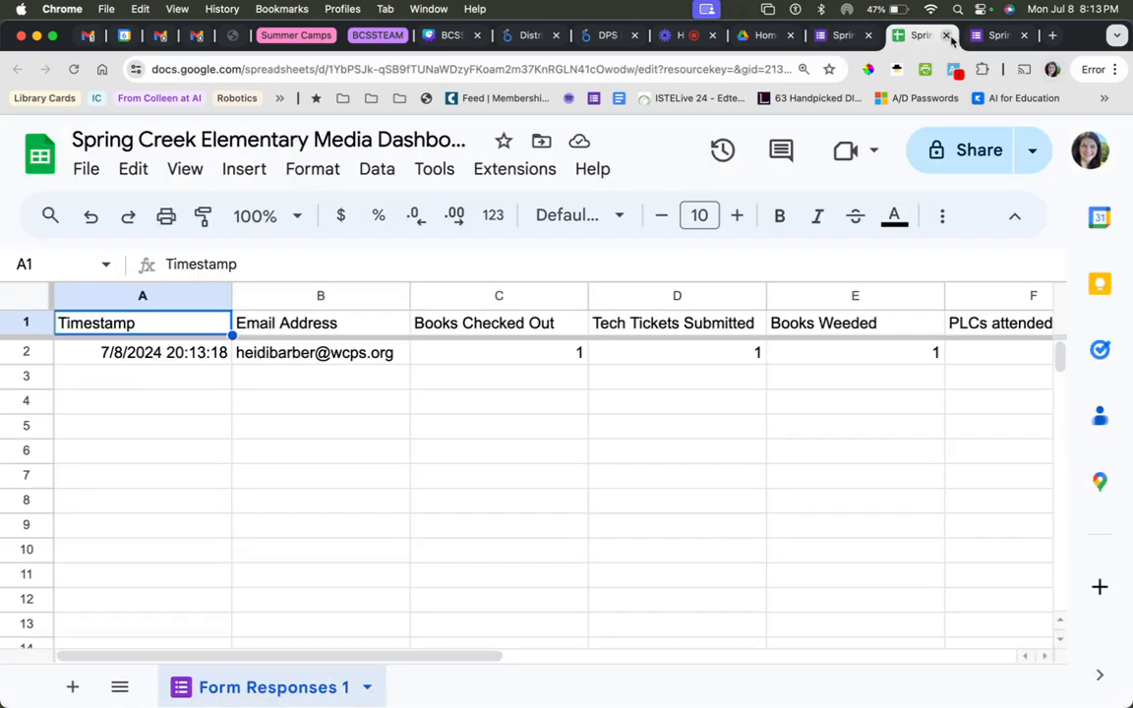
Close the response spreadsheet and the submitted form preview, keeping the form editor open.
{"action": "left_click", "coordinate": [946, 36]}
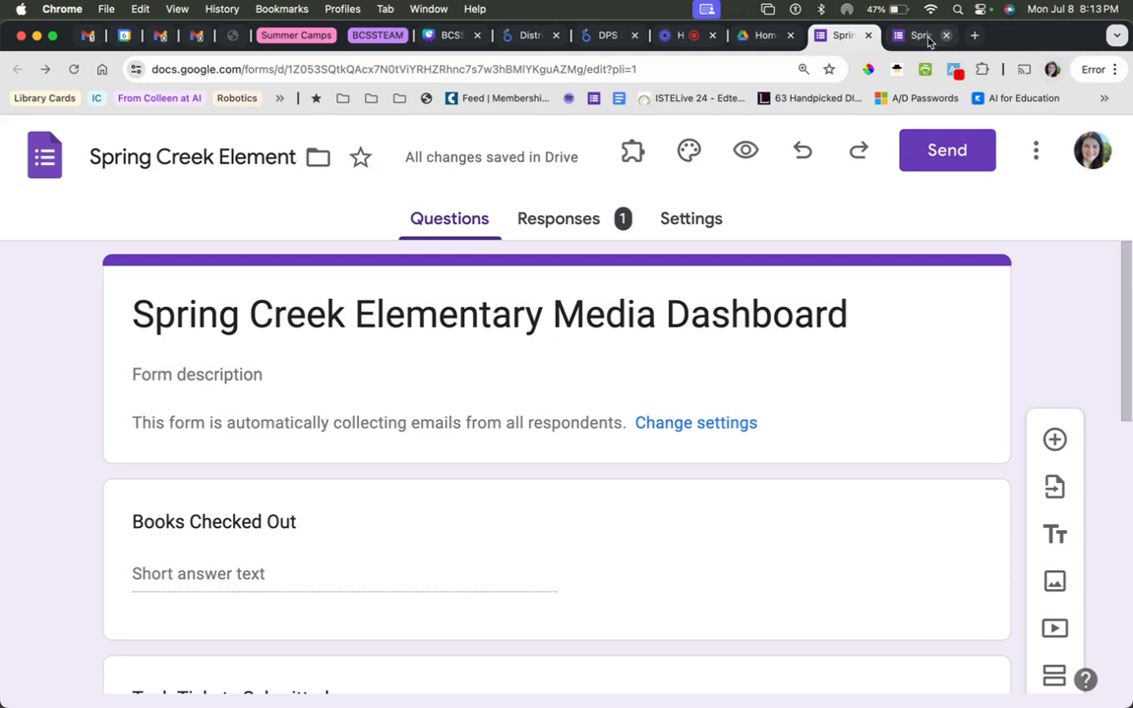
{"action": "left_click", "coordinate": [929, 39]}
{"action": "key", "text": "super+w"}
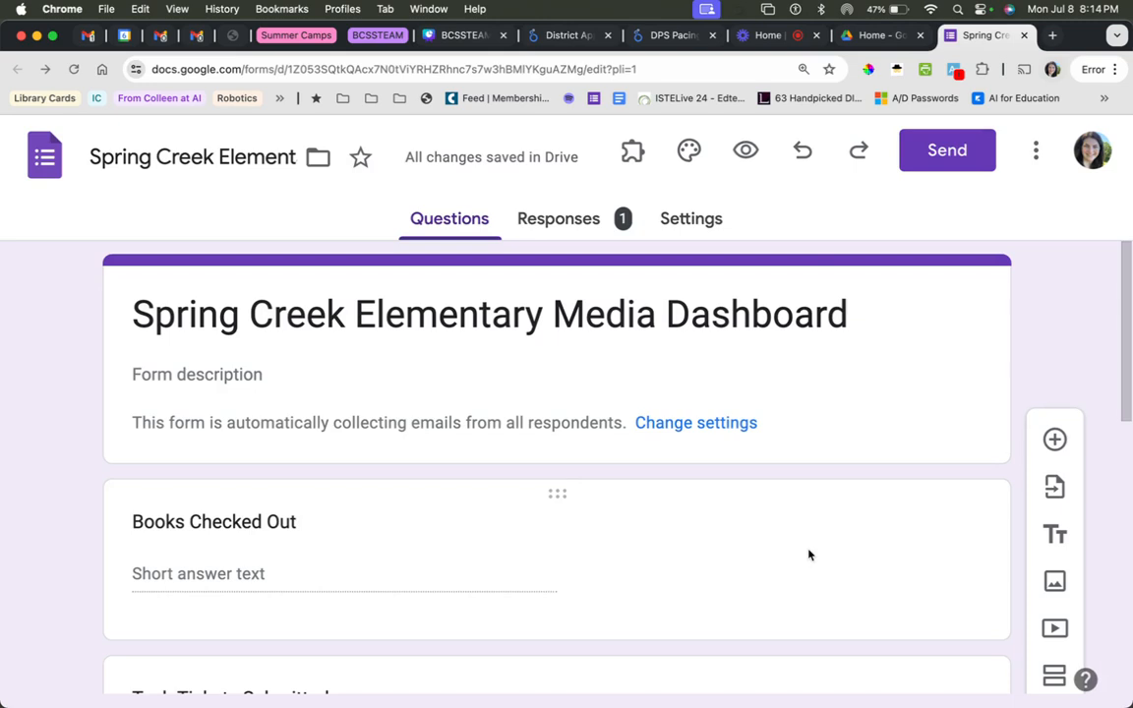
{"action": "scroll", "coordinate": [868, 467], "scroll_direction": "down", "scroll_amount": 1}
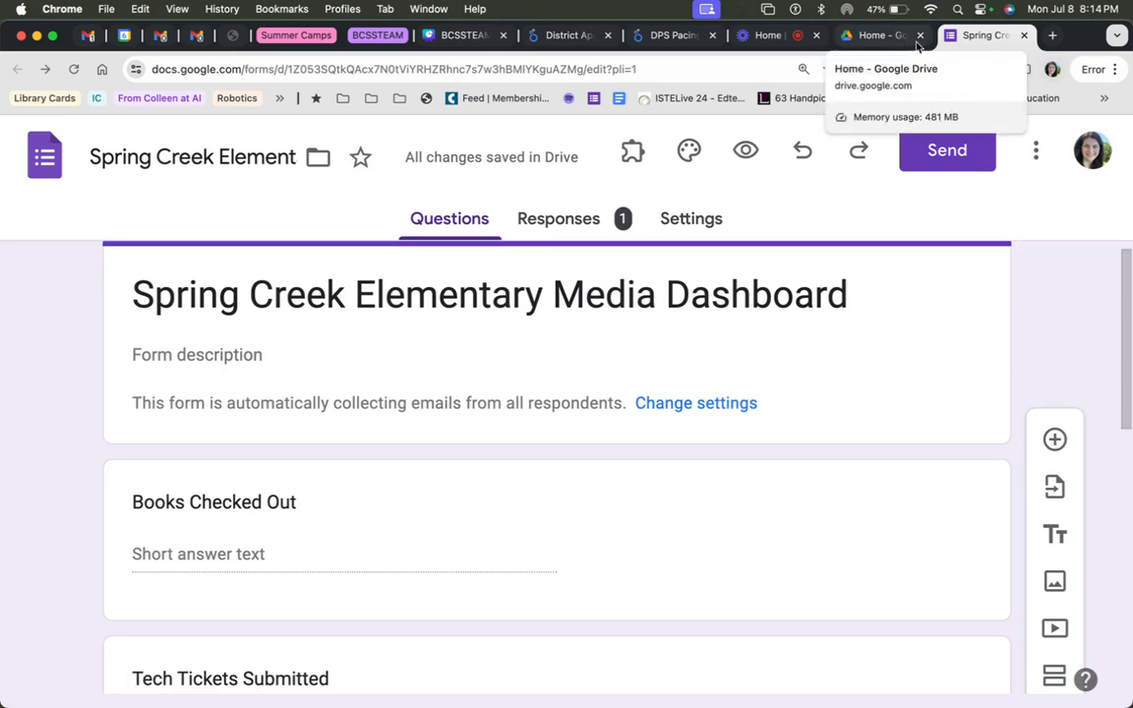
Search the web for "looker studio" in a new browser tab and open Looker Studio from the Looker Studio Overview result.
{"action": "left_click", "coordinate": [1050, 37]}
{"action": "type", "text": "loc"}
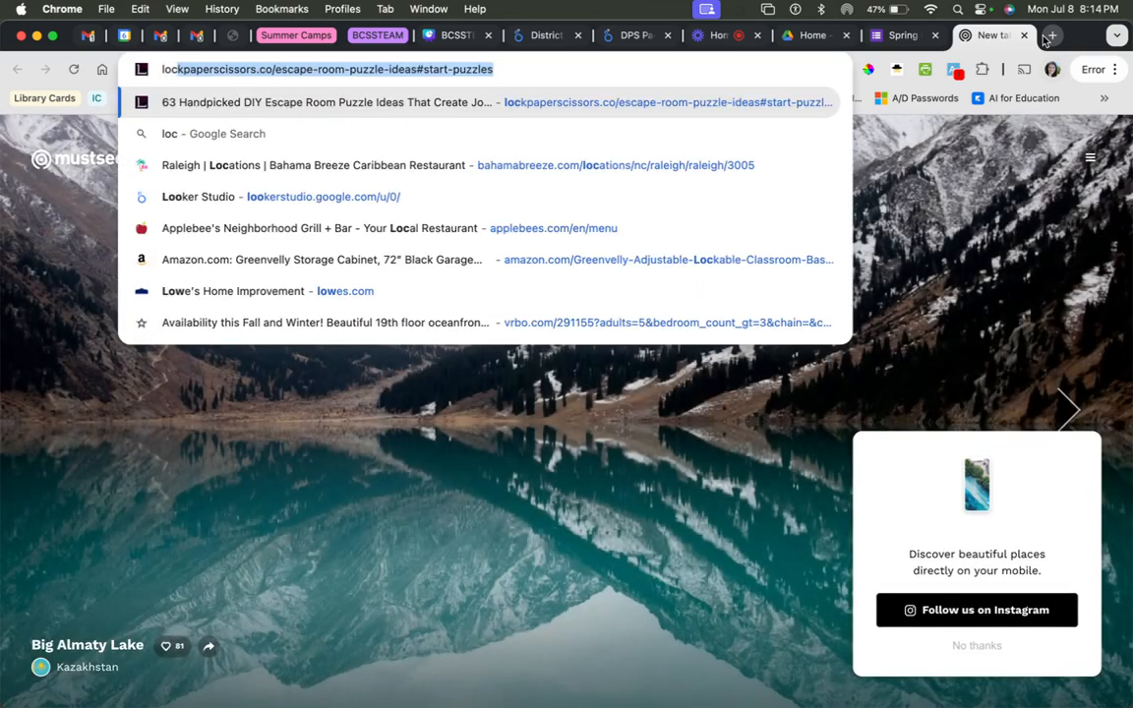
{"action": "type", "text": "ker"}
{"action": "key", "text": "BackSpace"}
{"action": "key", "text": "BackSpace"}
{"action": "key", "text": "BackSpace"}
{"action": "key", "text": "BackSpace"}
{"action": "type", "text": "oker stud"}
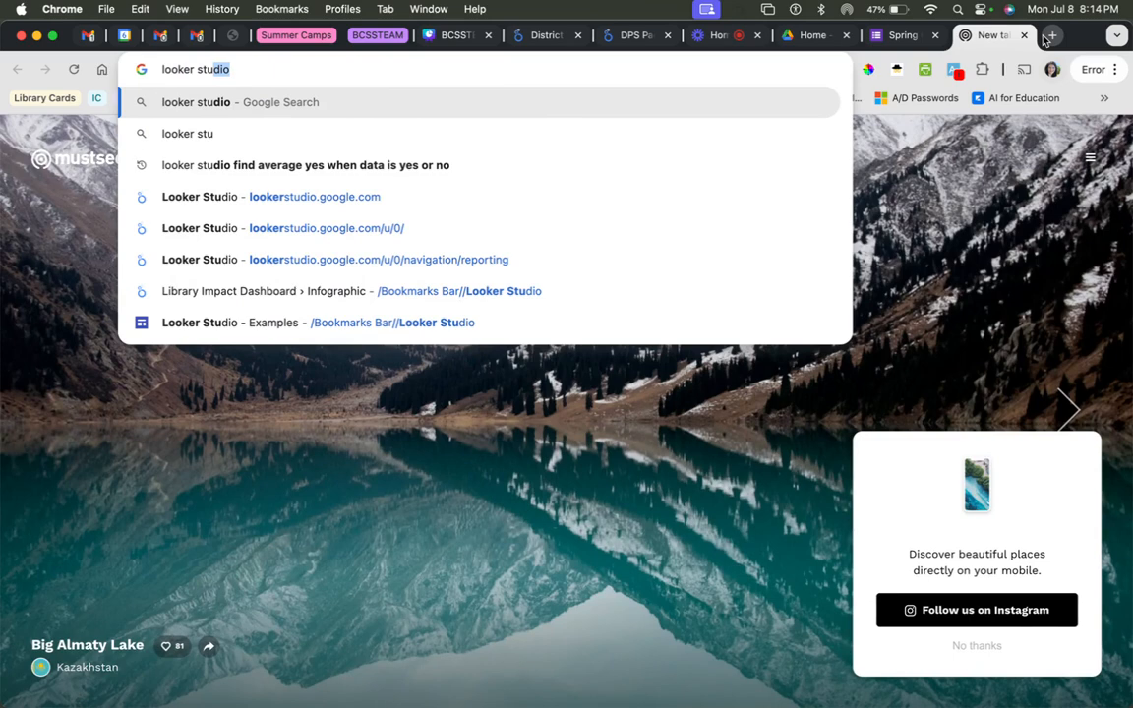
{"action": "key", "text": "Return"}
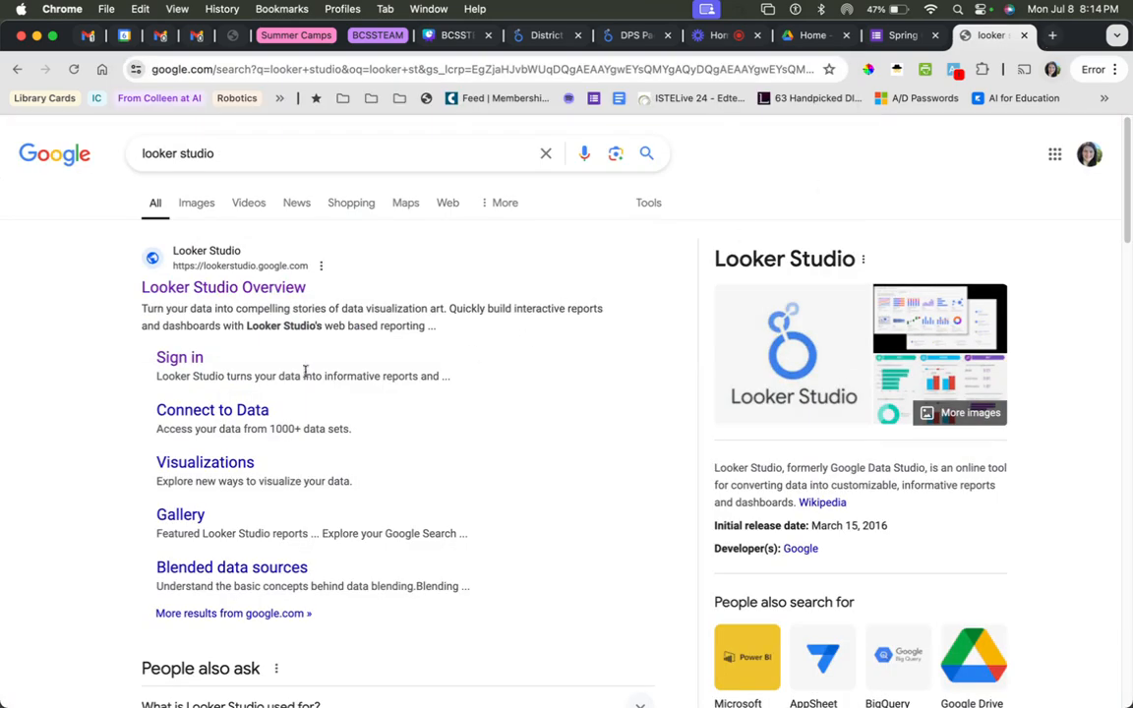
{"action": "left_click", "coordinate": [271, 291]}
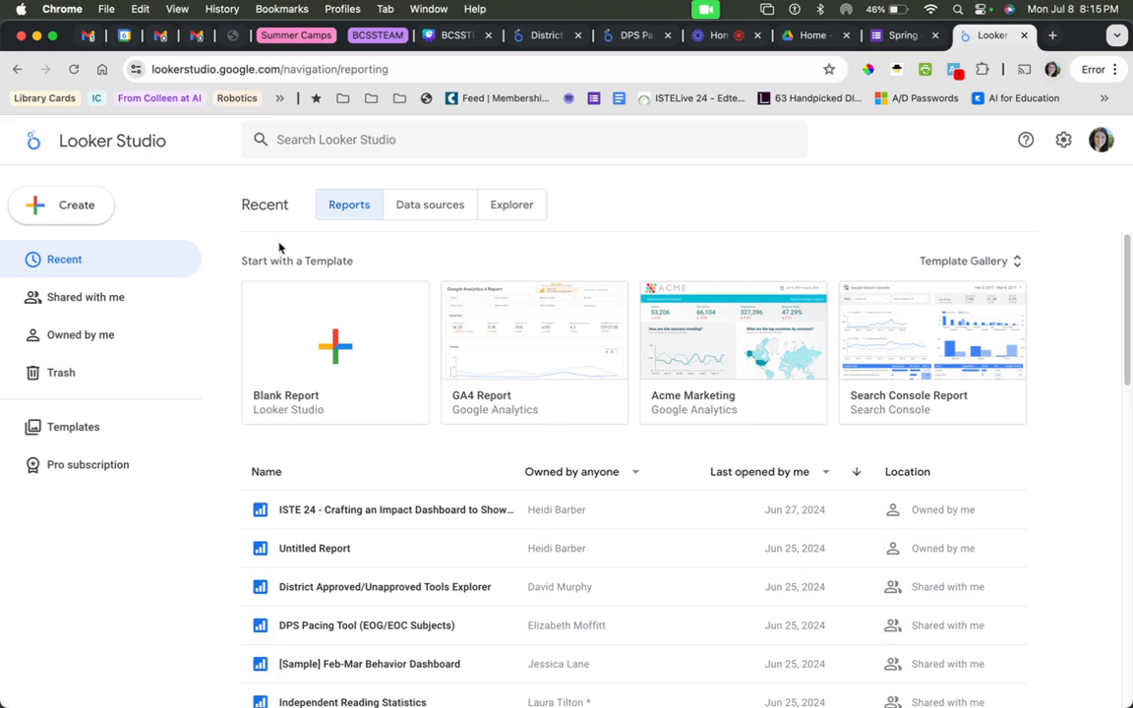
Create a report from the Google Sheets worksheet Form Responses 1 in Spring Creek Elementary Media Dashboard (Responses), keeping the first row as headers.
{"action": "left_click", "coordinate": [65, 210]}
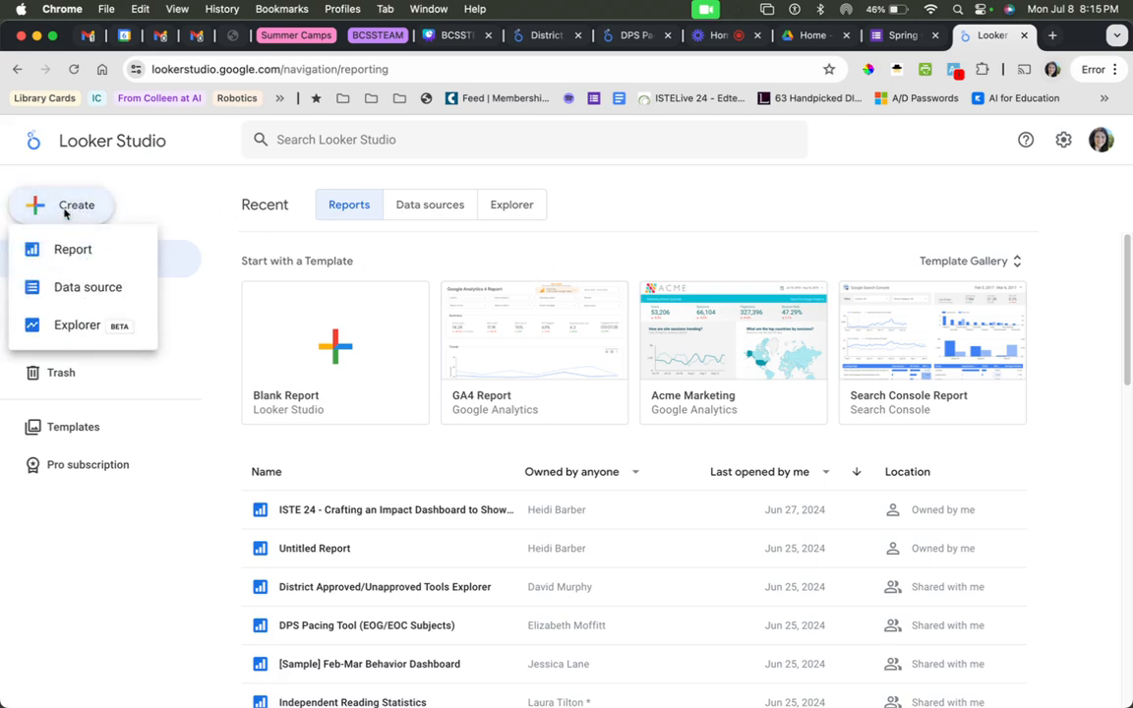
{"action": "left_click", "coordinate": [91, 255]}
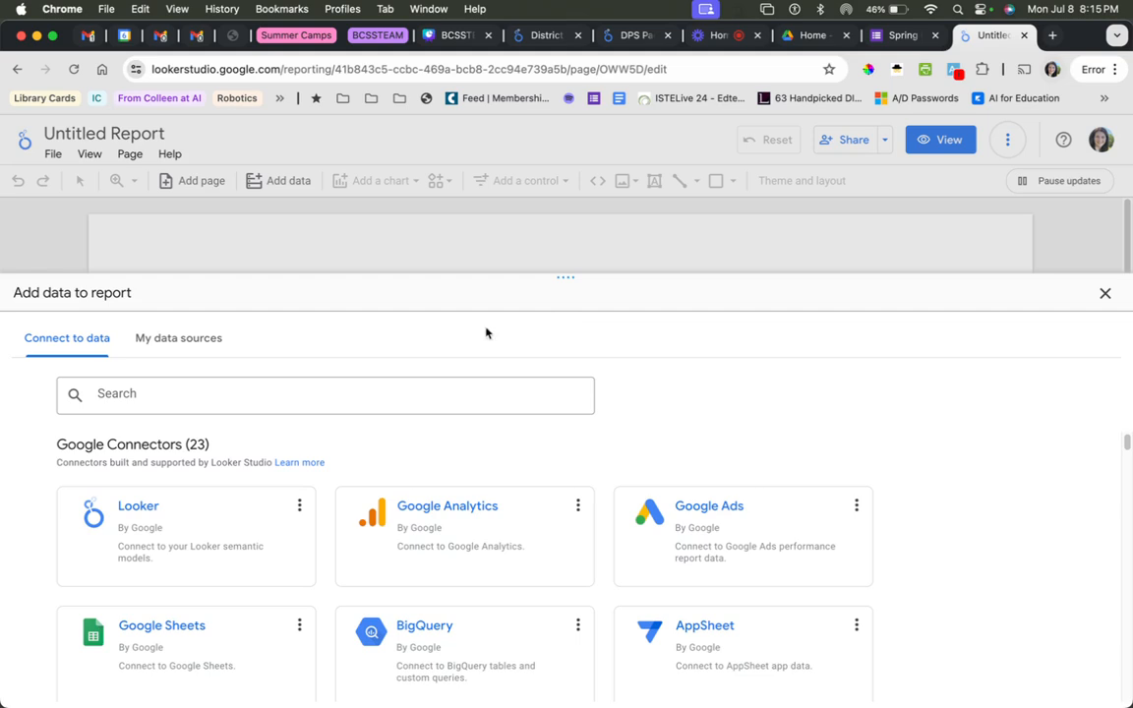
{"action": "left_click", "coordinate": [200, 648]}
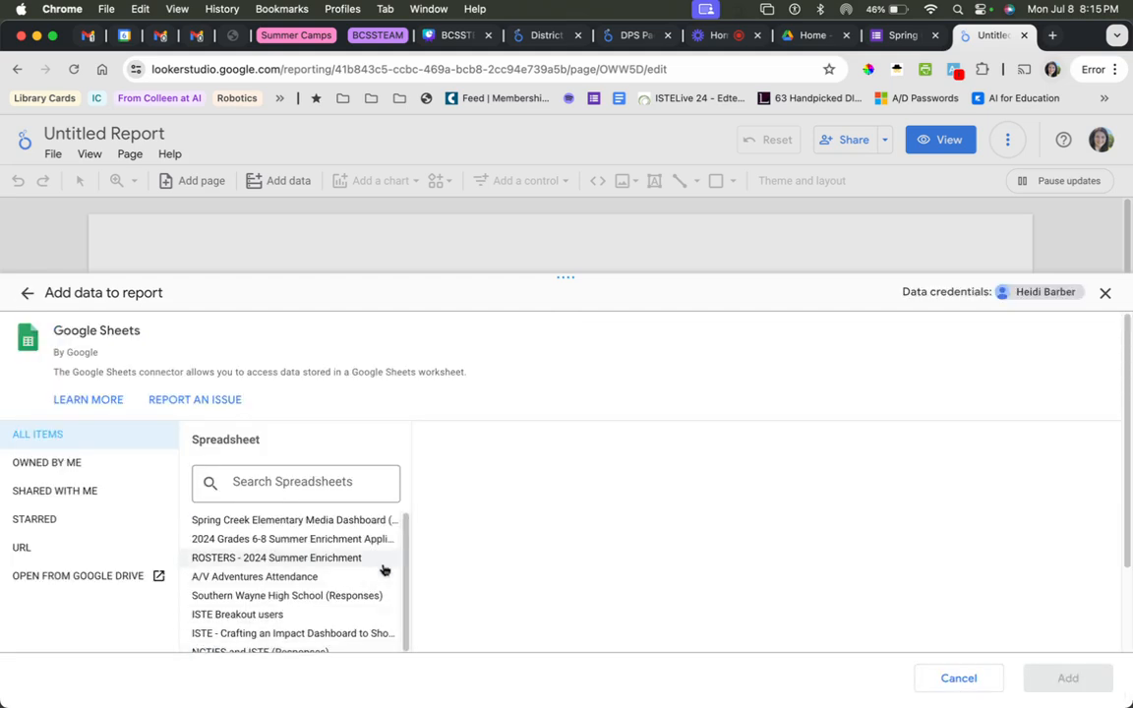
{"action": "left_click", "coordinate": [340, 523]}
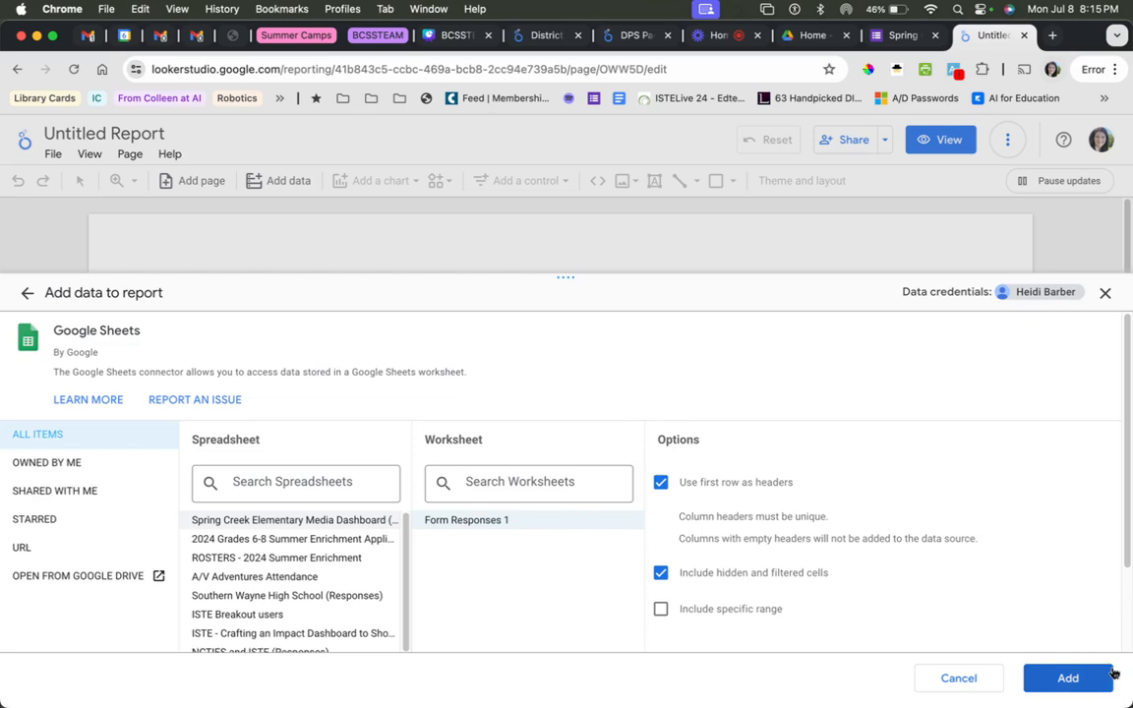
{"action": "left_click", "coordinate": [1072, 685]}
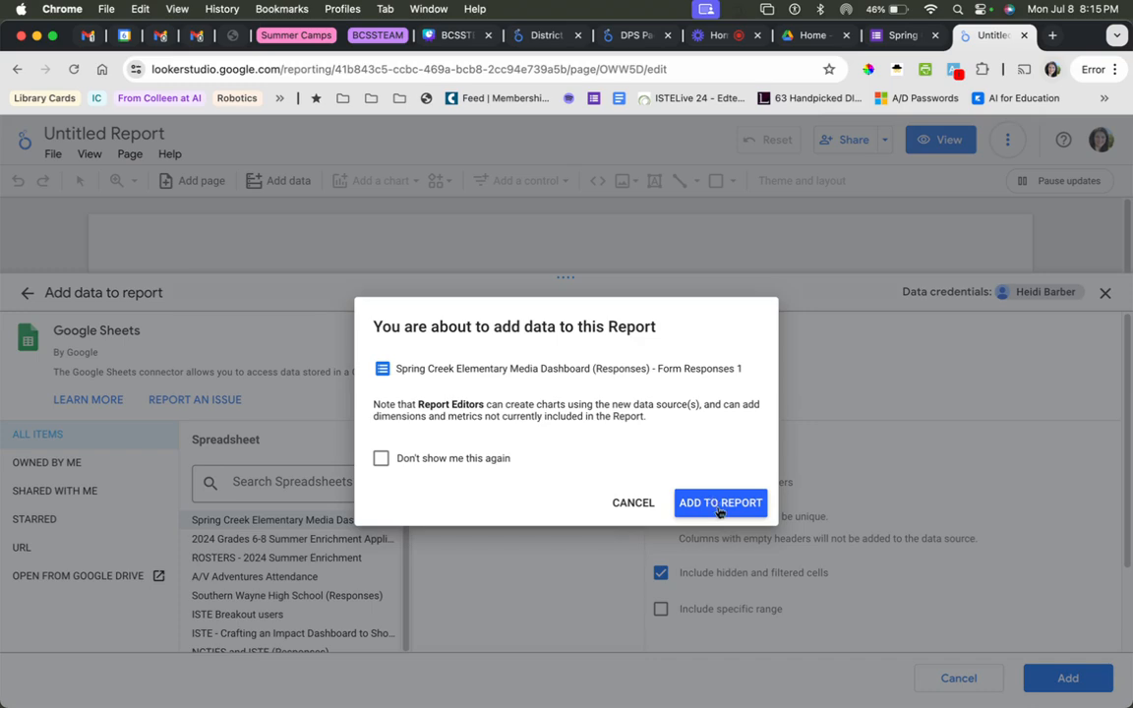
{"action": "left_click", "coordinate": [718, 503]}
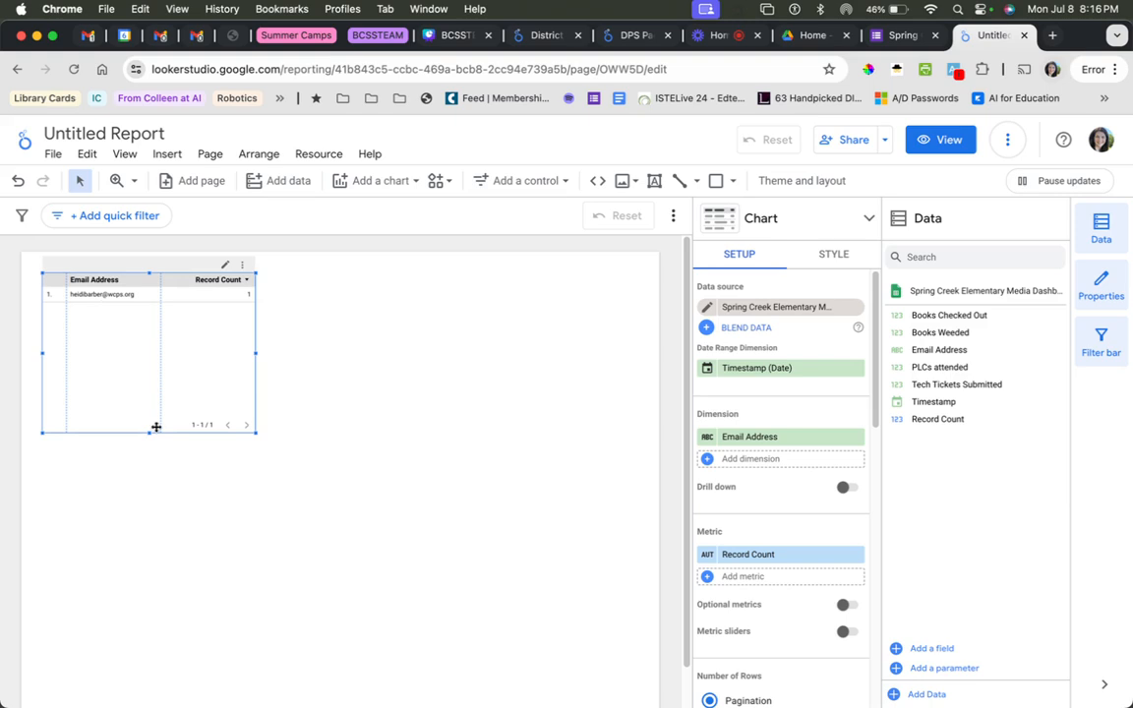
Move the default Email Address and Record Count table toward the middle of the page, then delete it to leave a blank canvas.
{"action": "left_click_drag", "start_coordinate": [98, 324], "coordinate": [322, 391]}
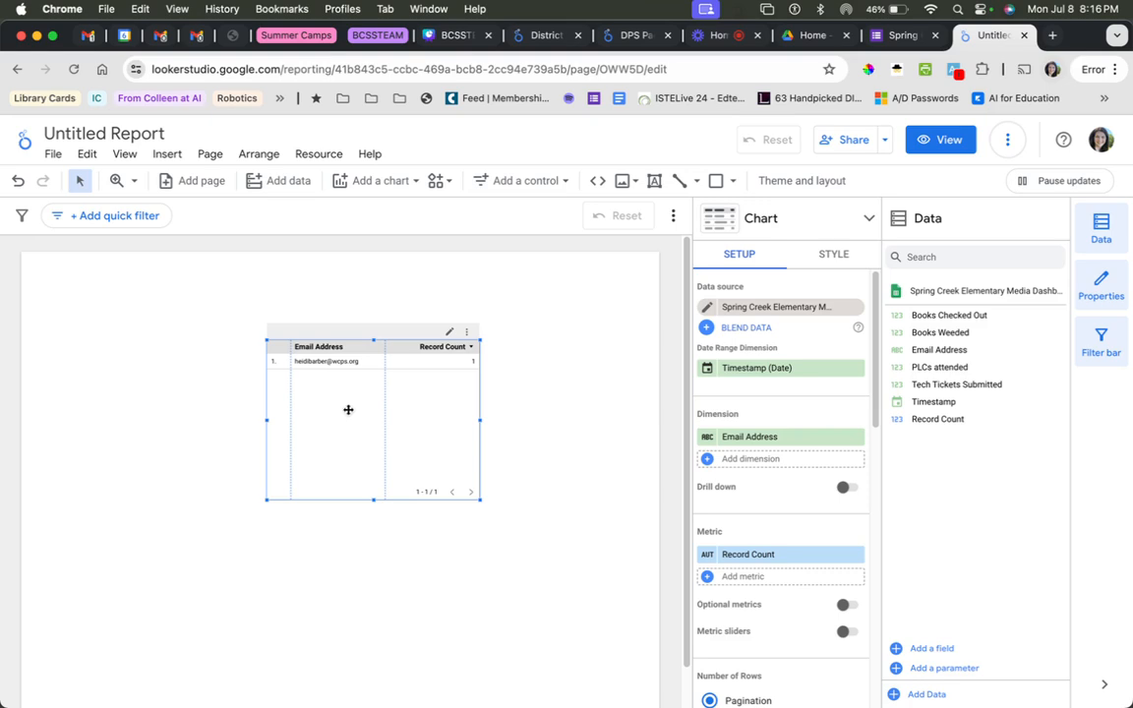
{"action": "left_click", "coordinate": [354, 534]}
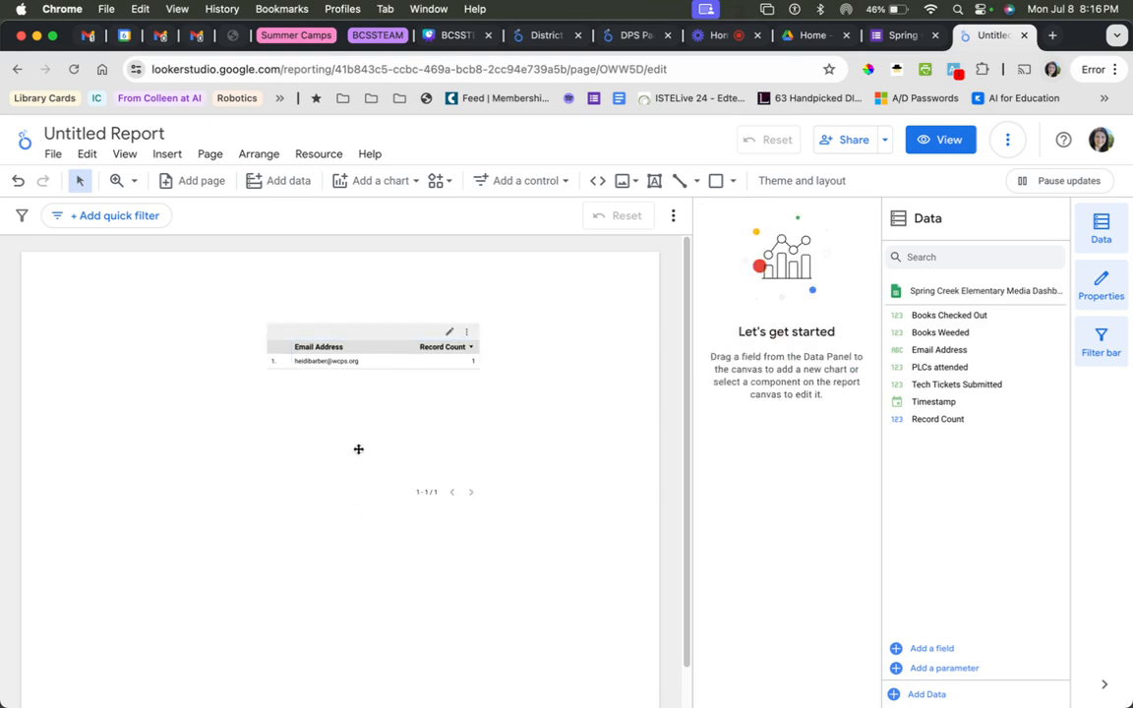
{"action": "left_click", "coordinate": [373, 367]}
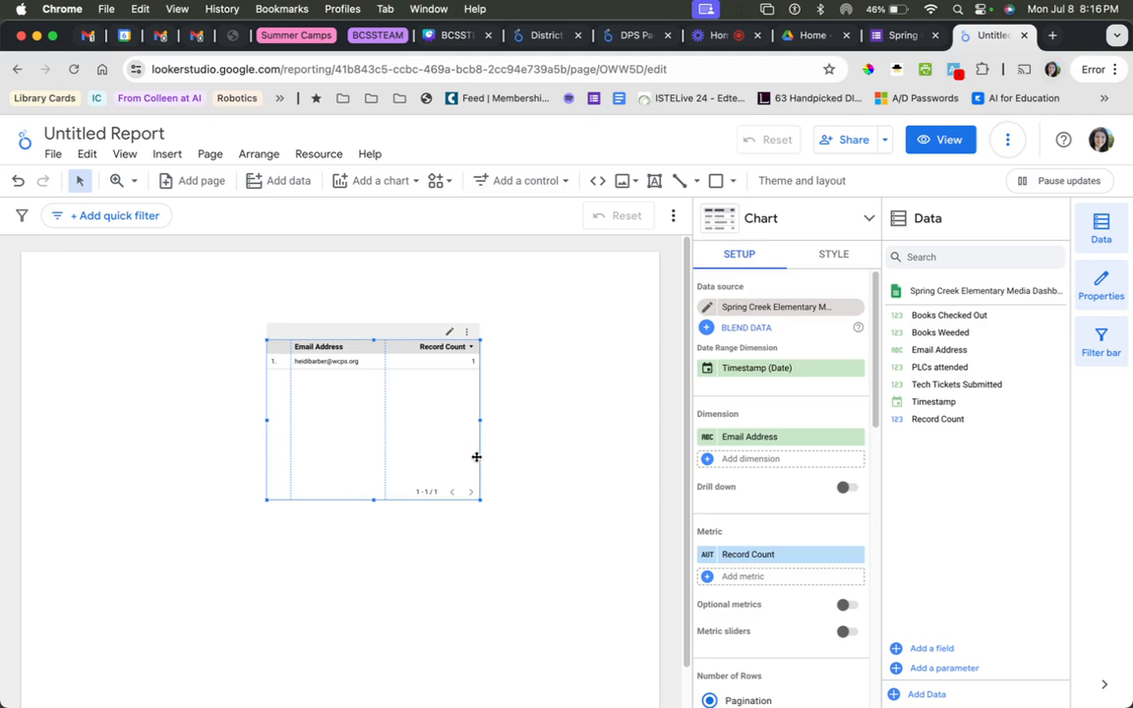
{"action": "key", "text": "Delete"}
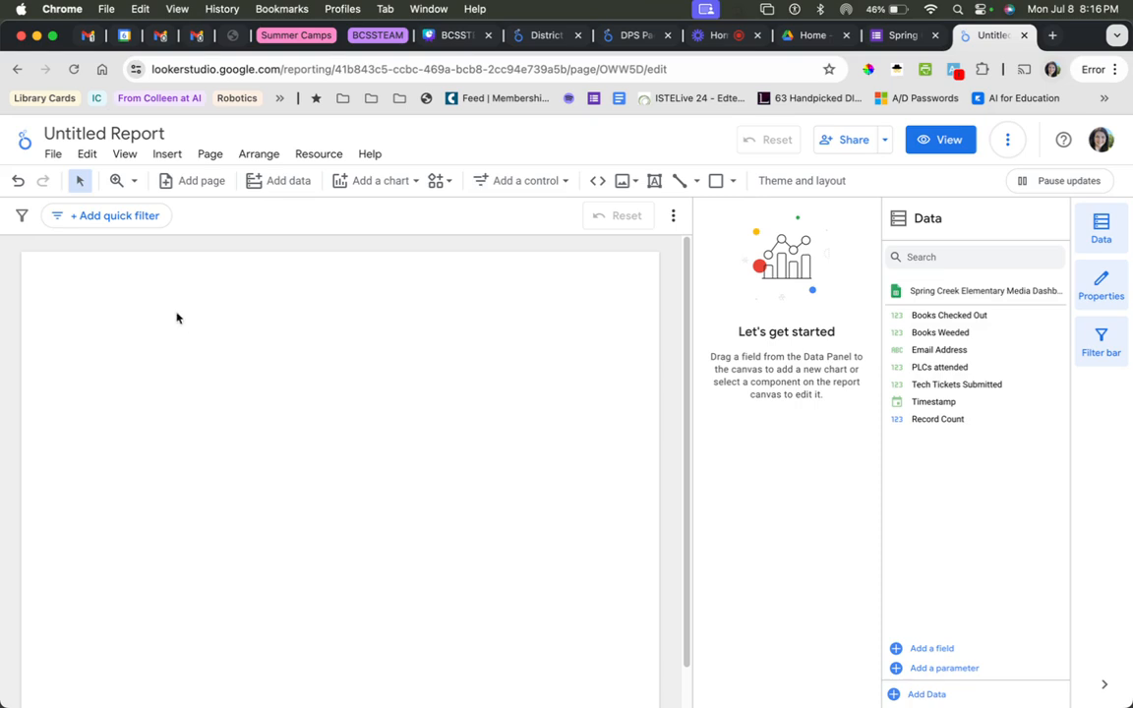
{"action": "scroll", "coordinate": [413, 452], "scroll_direction": "down", "scroll_amount": 2}
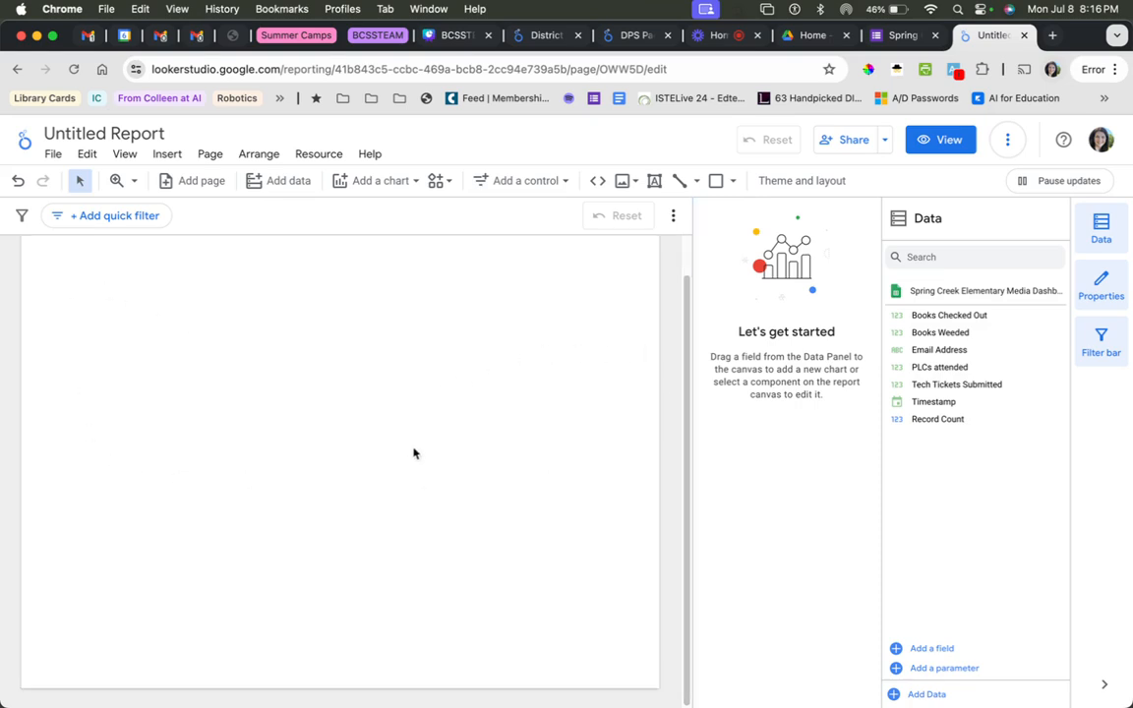
Set the report's canvas size to Screen (16:9) - Landscape in the layout settings and close the settings.
{"action": "scroll", "coordinate": [255, 393], "scroll_direction": "up", "scroll_amount": 2}
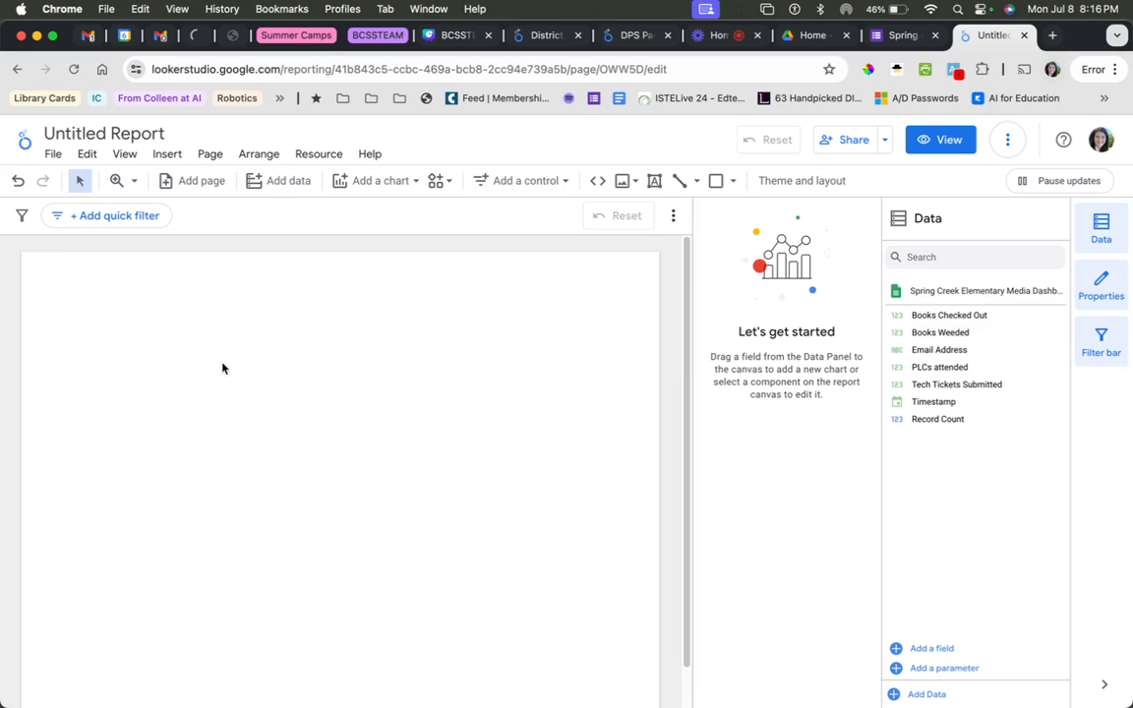
{"action": "left_click", "coordinate": [55, 161]}
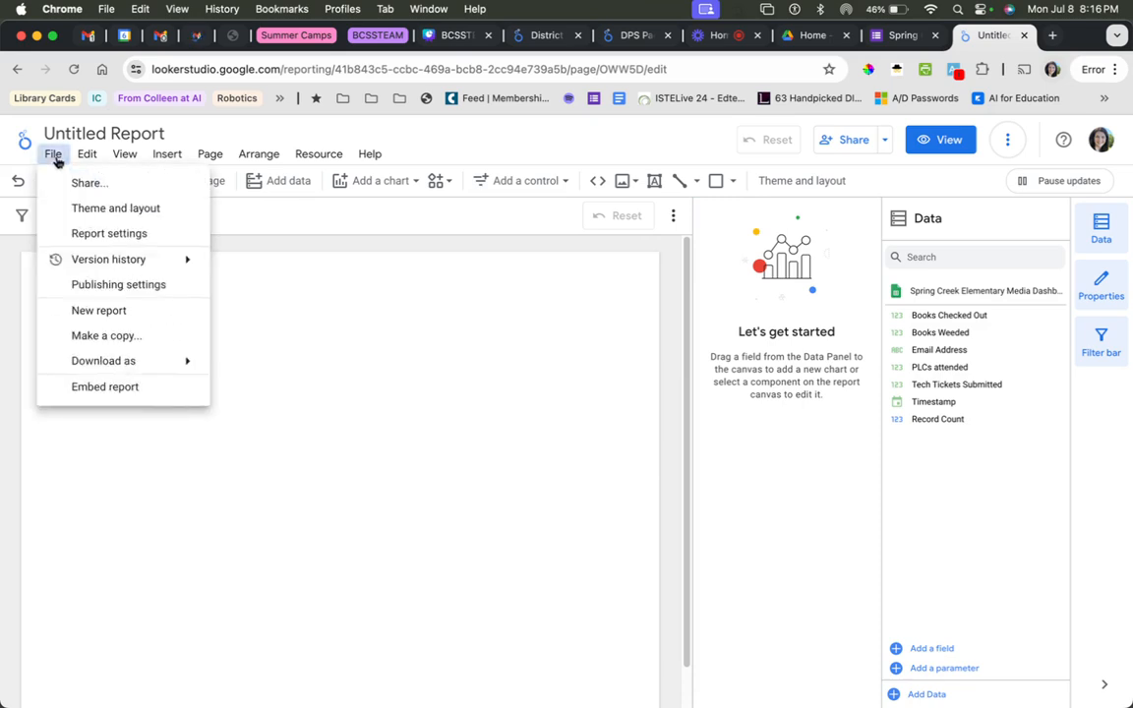
{"action": "left_click", "coordinate": [110, 210]}
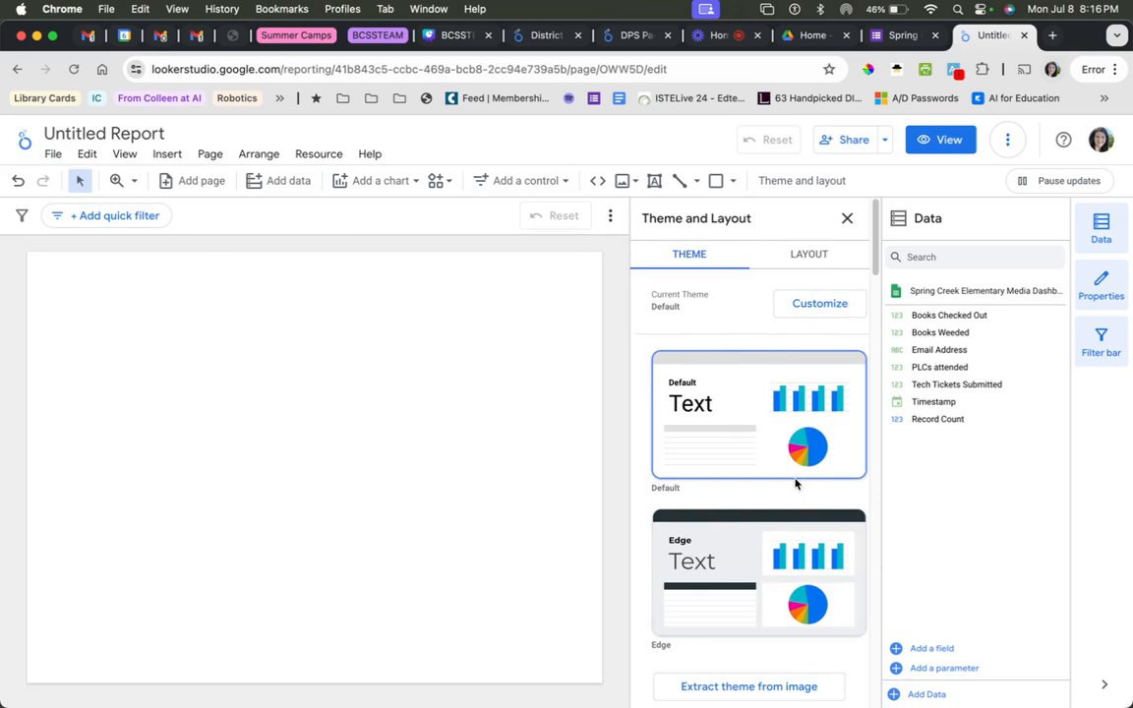
{"action": "left_click", "coordinate": [805, 257]}
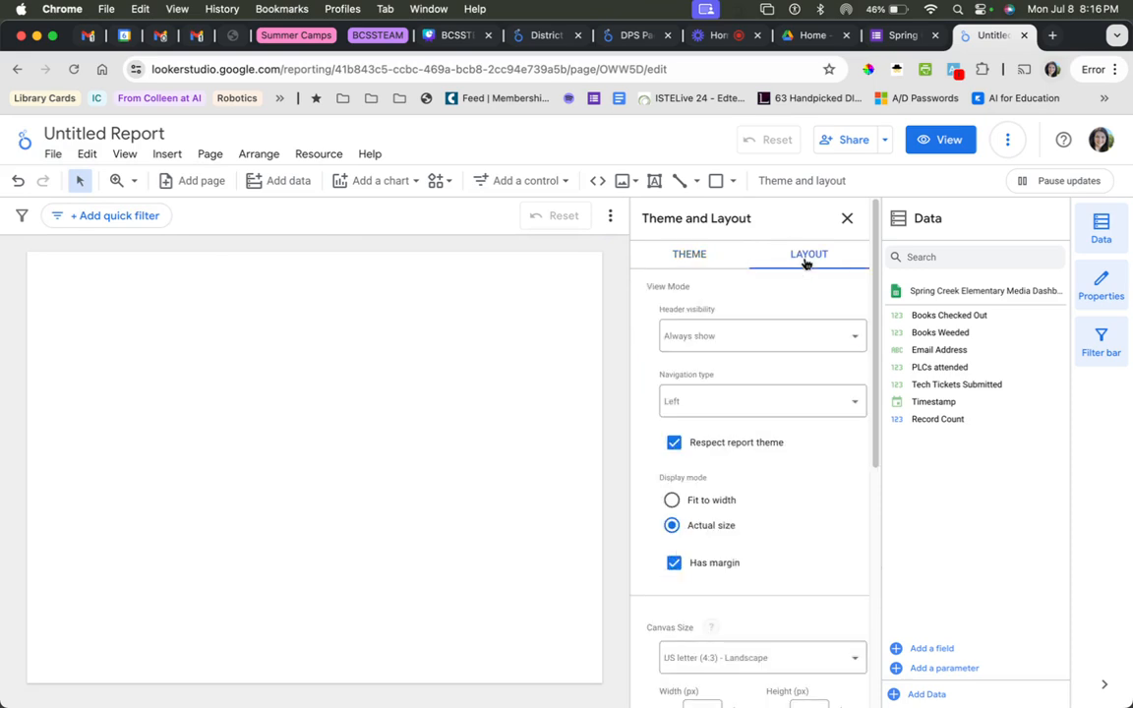
{"action": "scroll", "coordinate": [807, 461], "scroll_direction": "down", "scroll_amount": 3}
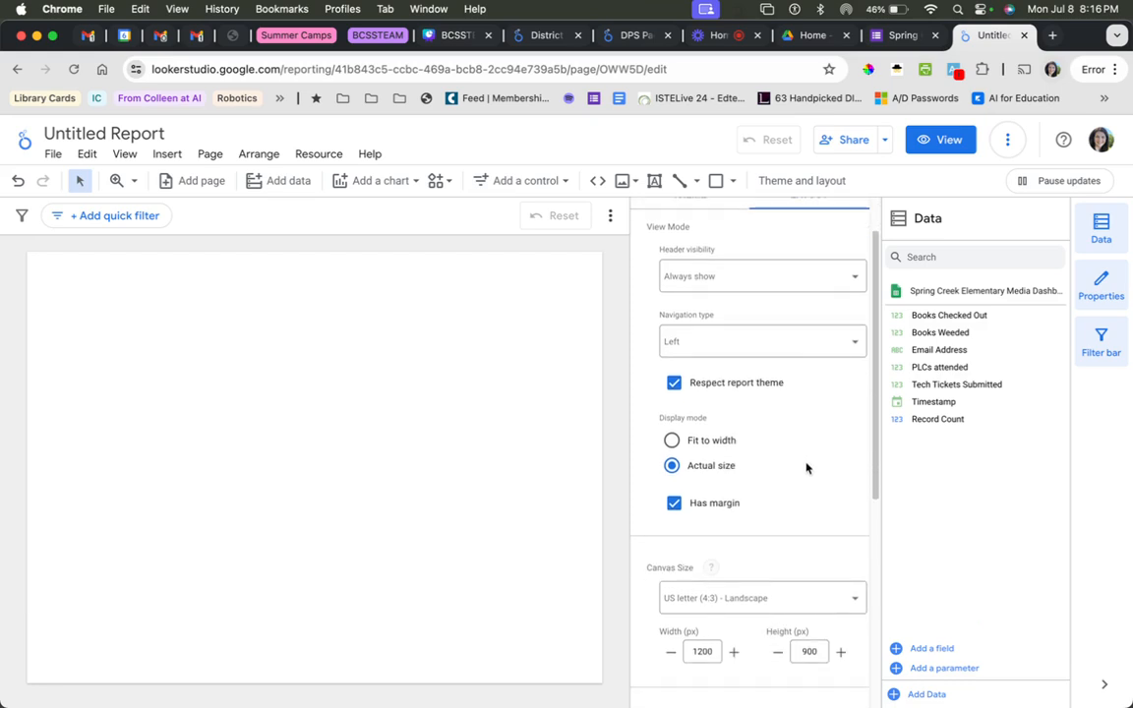
{"action": "scroll", "coordinate": [804, 472], "scroll_direction": "down", "scroll_amount": 2}
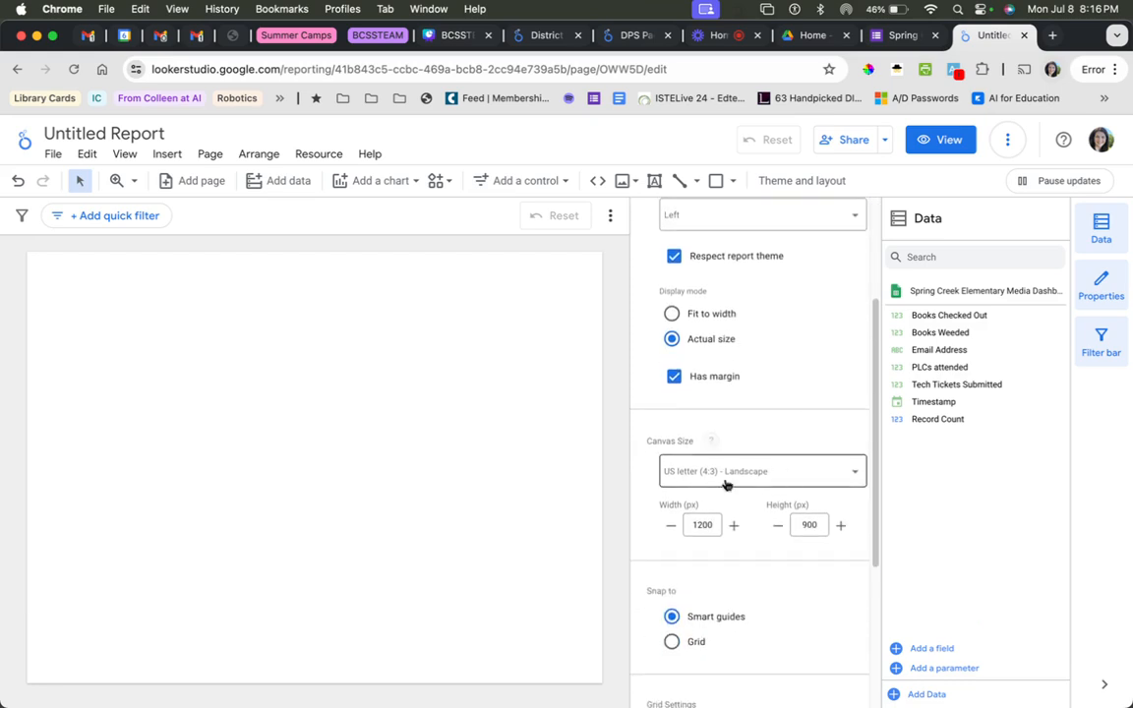
{"action": "left_click", "coordinate": [726, 474]}
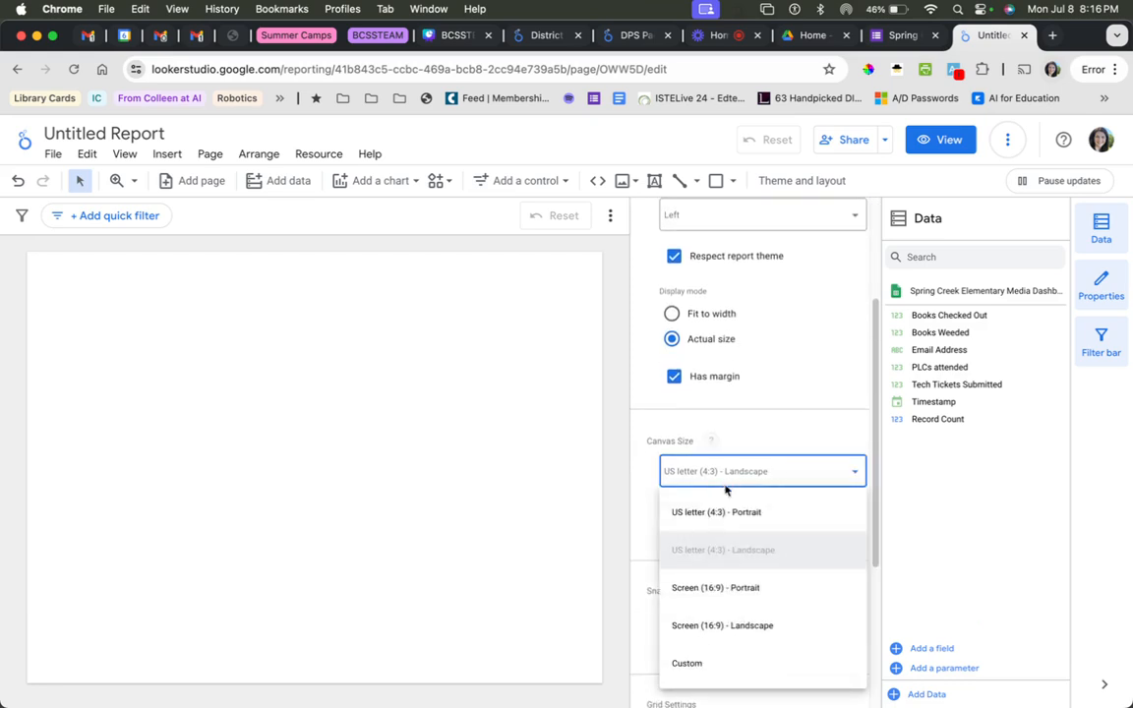
{"action": "left_click", "coordinate": [738, 631]}
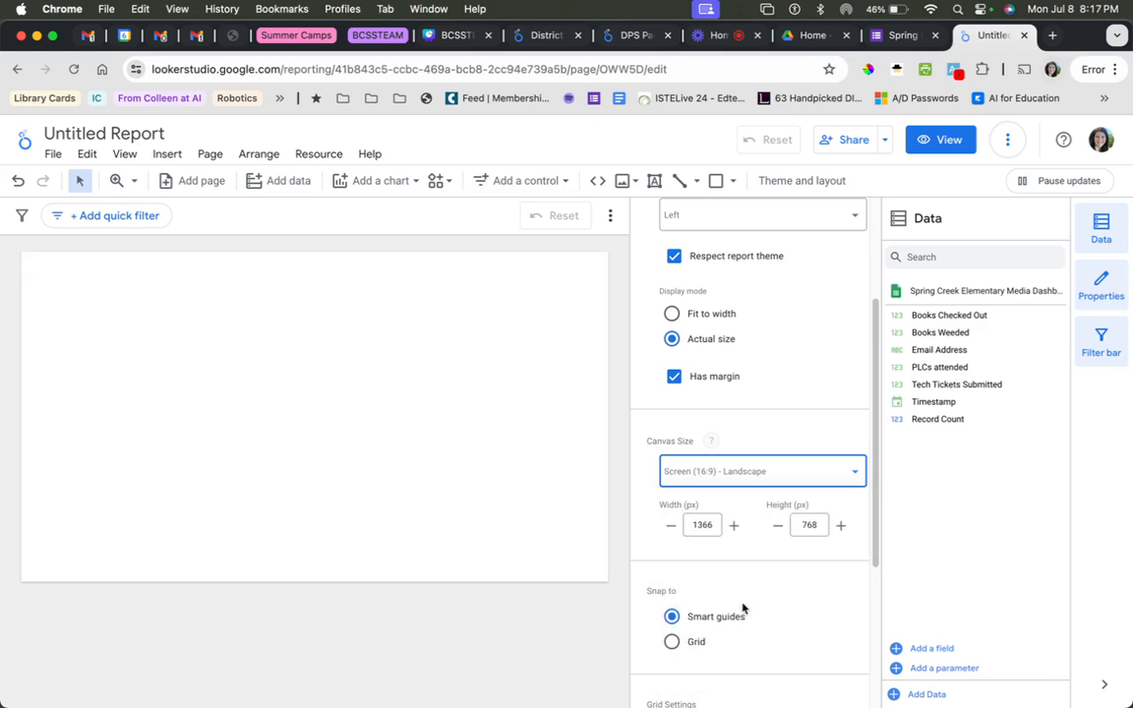
{"action": "scroll", "coordinate": [821, 429], "scroll_direction": "up", "scroll_amount": 4}
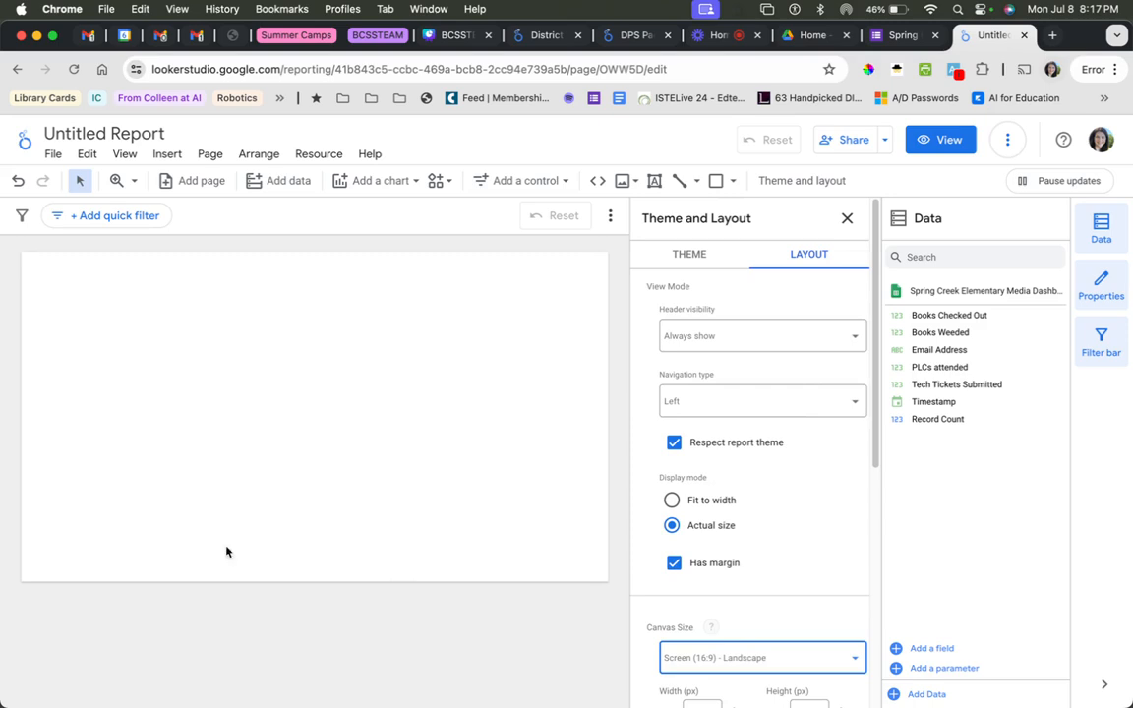
{"action": "left_click", "coordinate": [848, 221]}
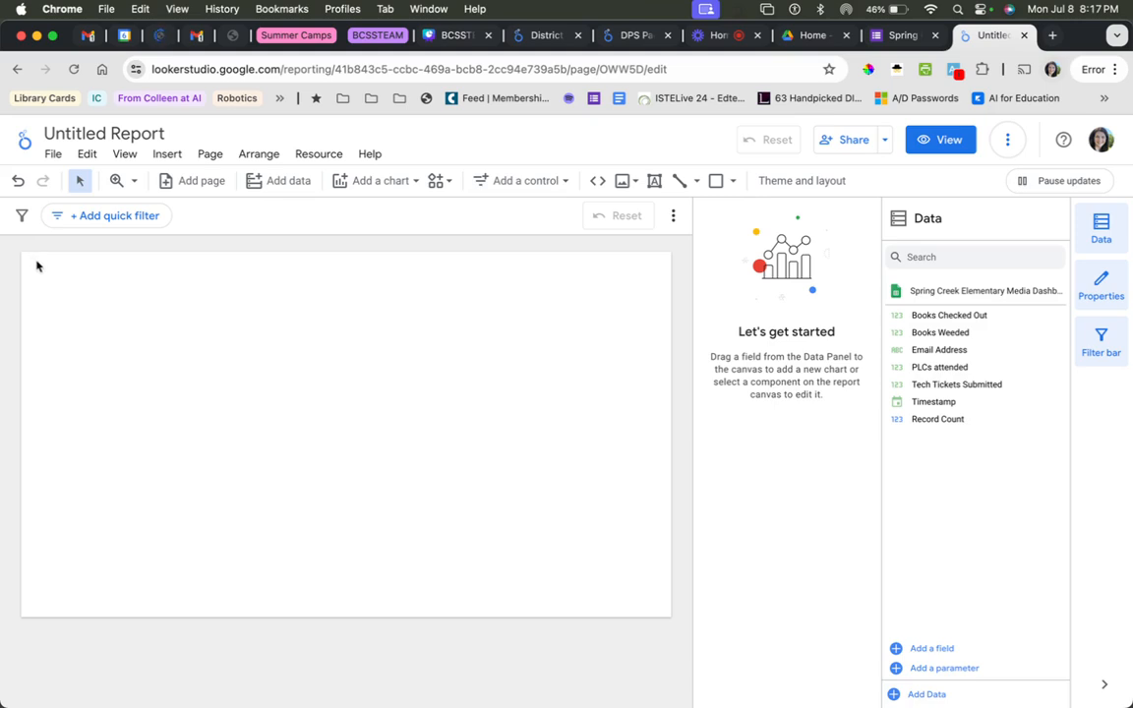
{"action": "left_click_drag", "start_coordinate": [22, 258], "coordinate": [341, 425]}
{"action": "left_click", "coordinate": [1016, 417]}
Review the field types and default aggregations of the report's embedded Google Sheets data source, including the type options for Books Checked Out, and close it.
{"action": "left_click", "coordinate": [327, 158]}
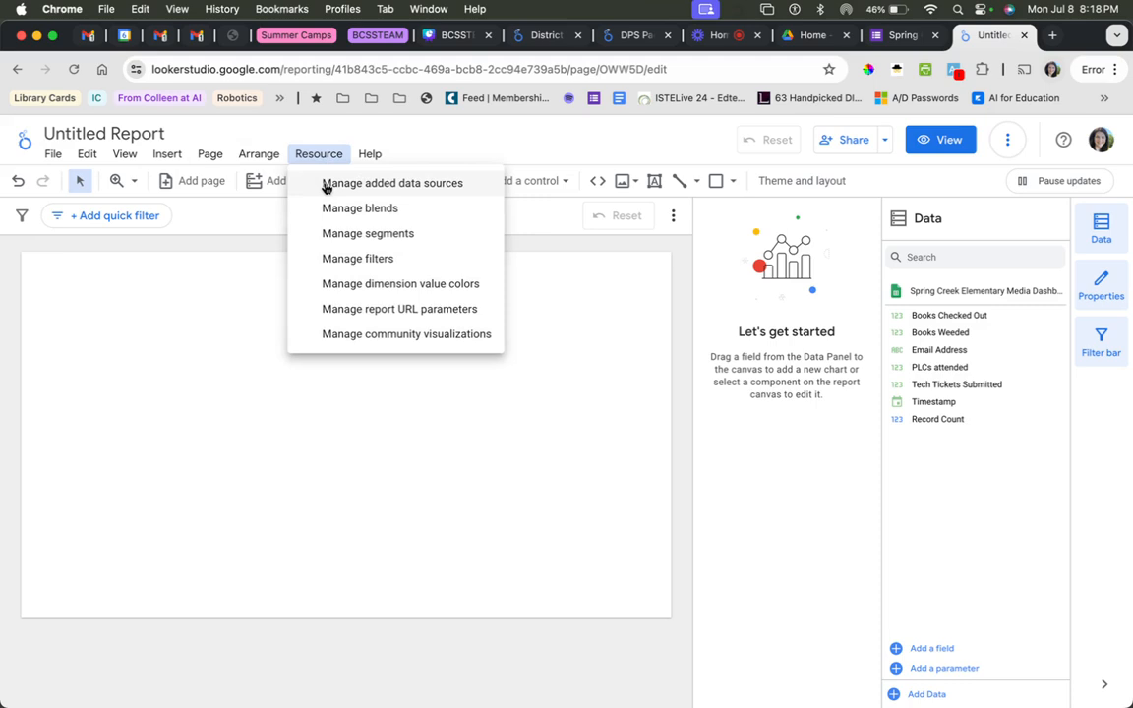
{"action": "left_click", "coordinate": [327, 185]}
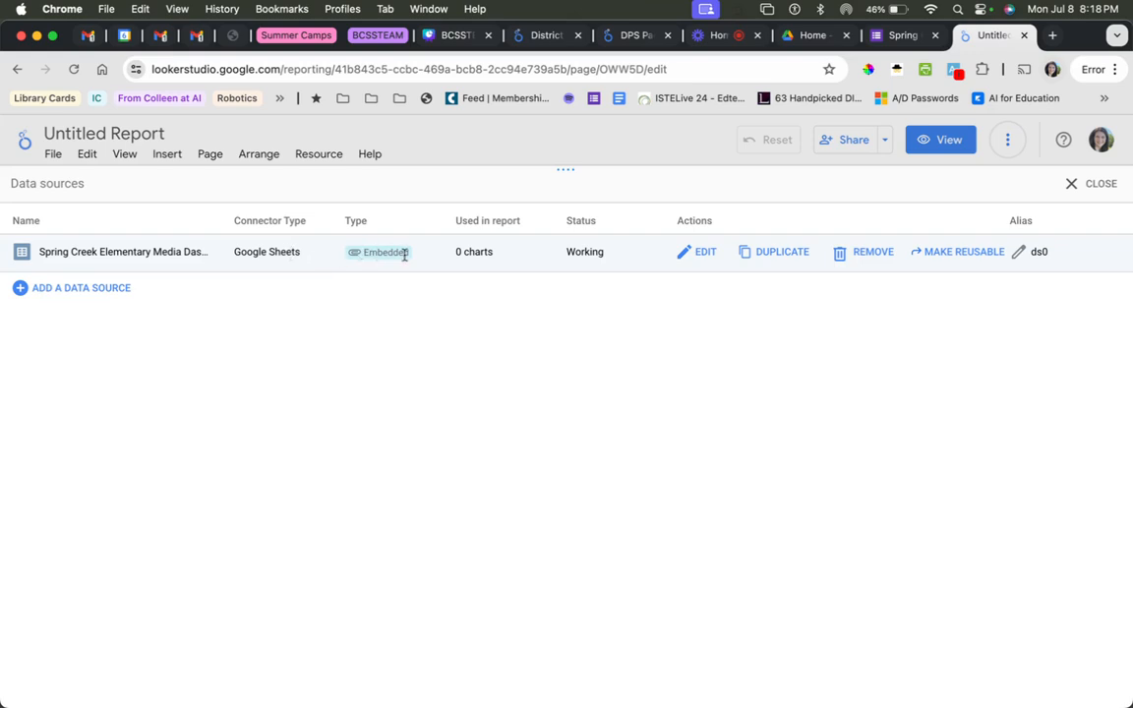
{"action": "left_click", "coordinate": [706, 255]}
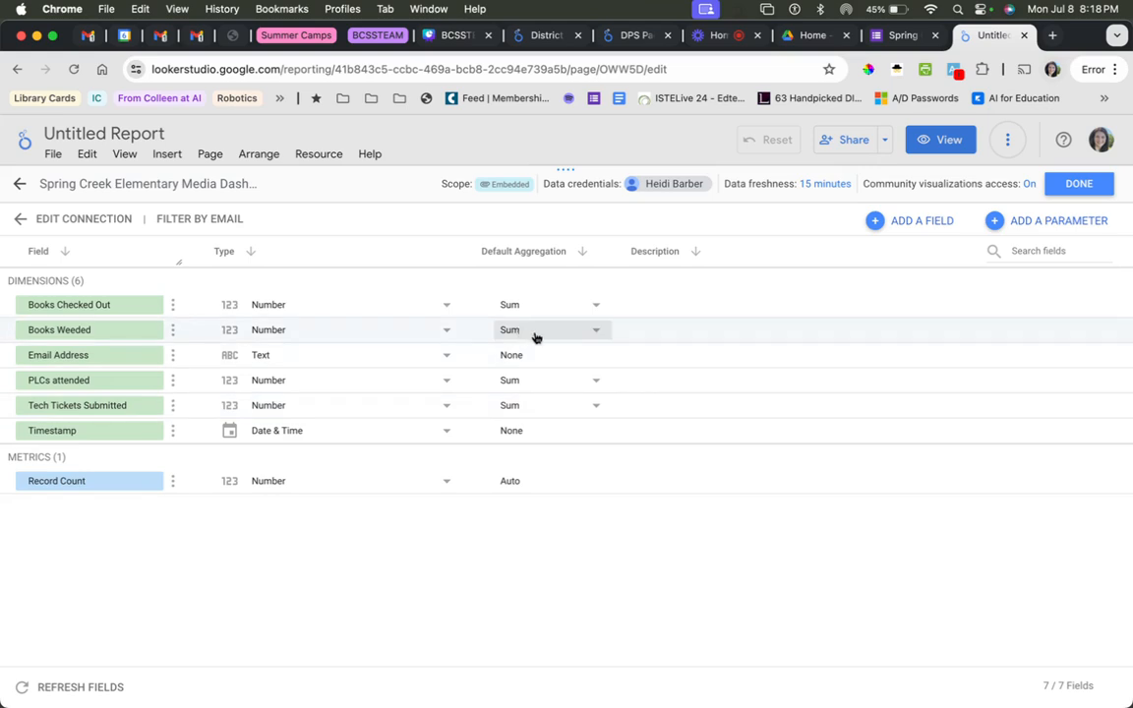
{"action": "left_click", "coordinate": [444, 307]}
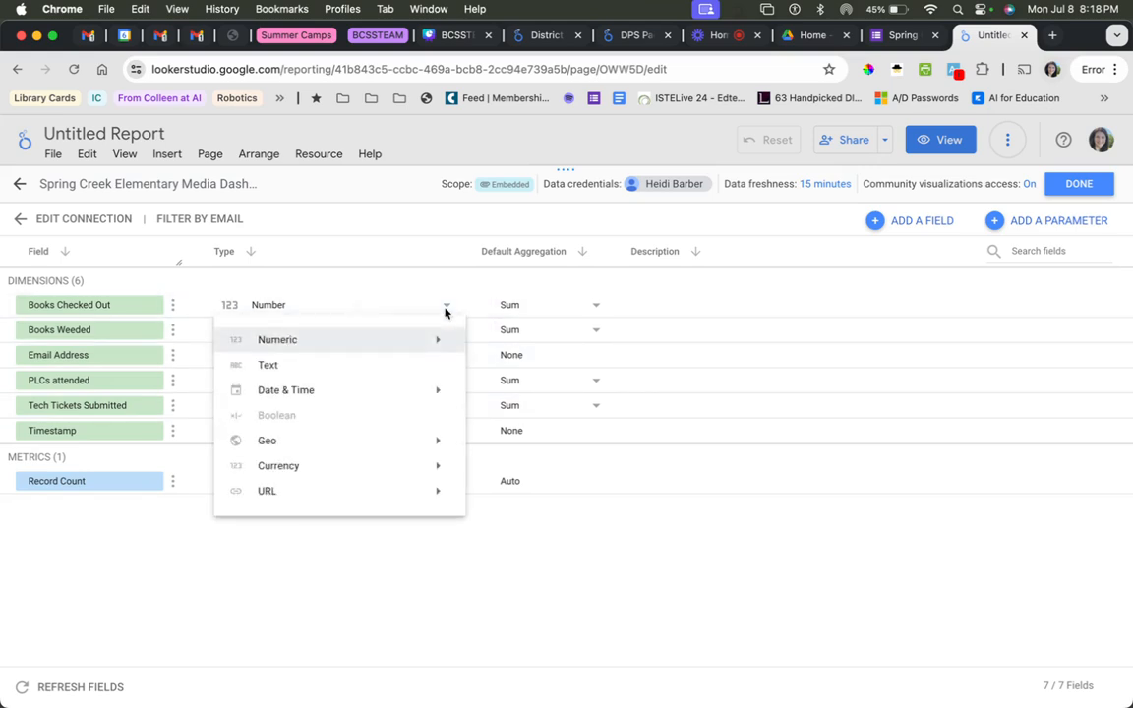
{"action": "left_click", "coordinate": [448, 305]}
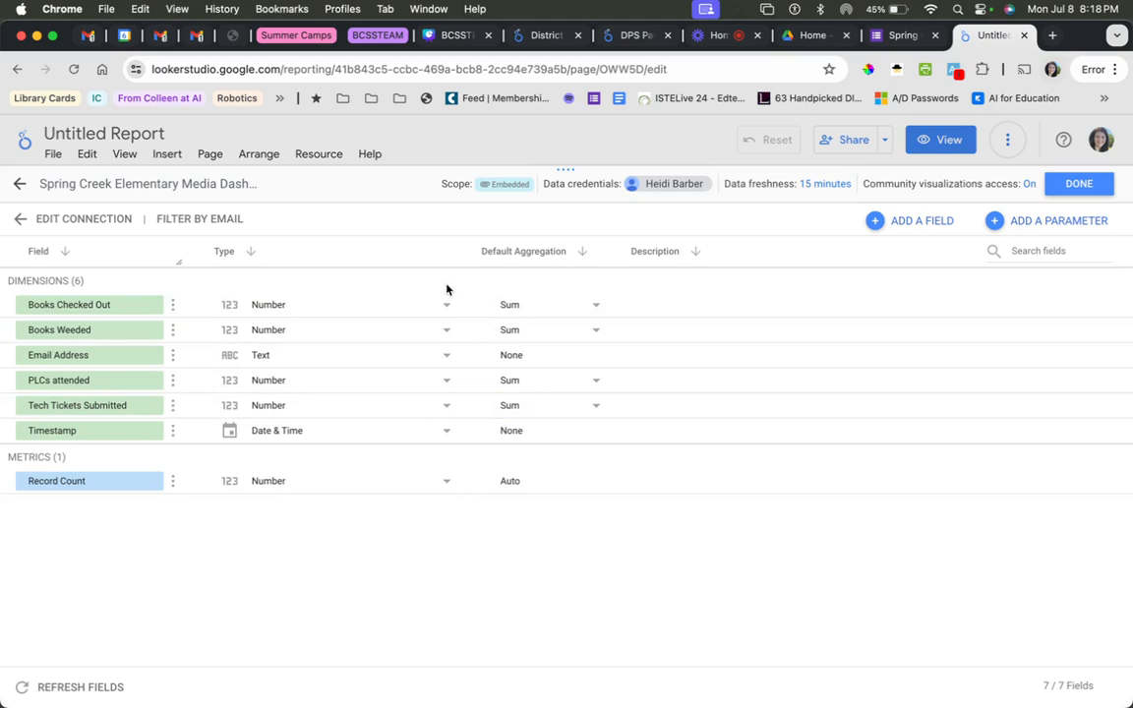
{"action": "left_click", "coordinate": [1100, 193]}
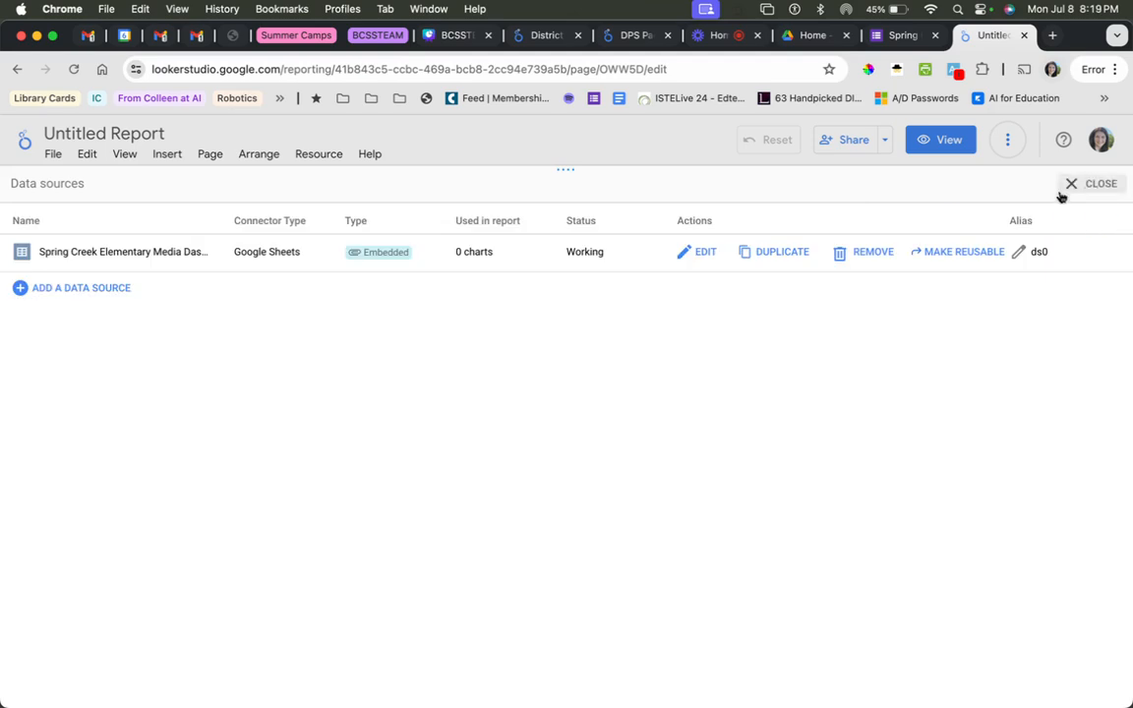
{"action": "left_click", "coordinate": [1098, 189]}
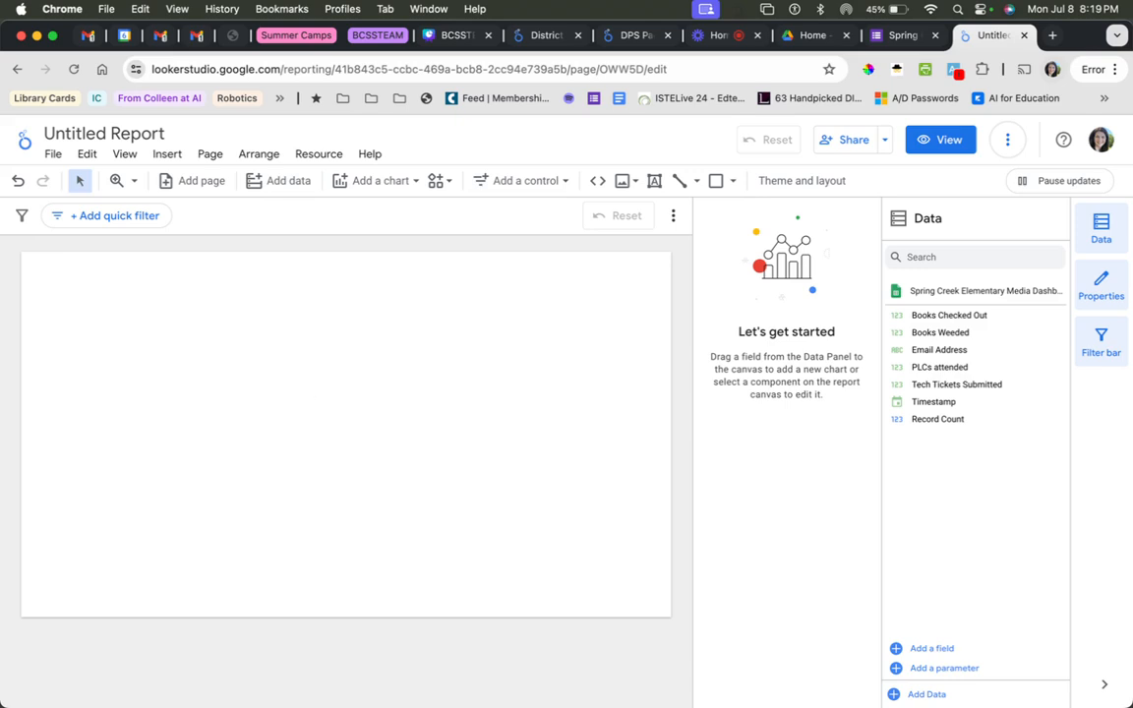
Switch to the BCSSTEAM 24 - Crafting an Impact Dashboard presentation in Canva and read through the dashboard customizing and resources pages.
{"action": "mouse_move", "coordinate": [650, 671]}
{"action": "left_click", "coordinate": [447, 36]}
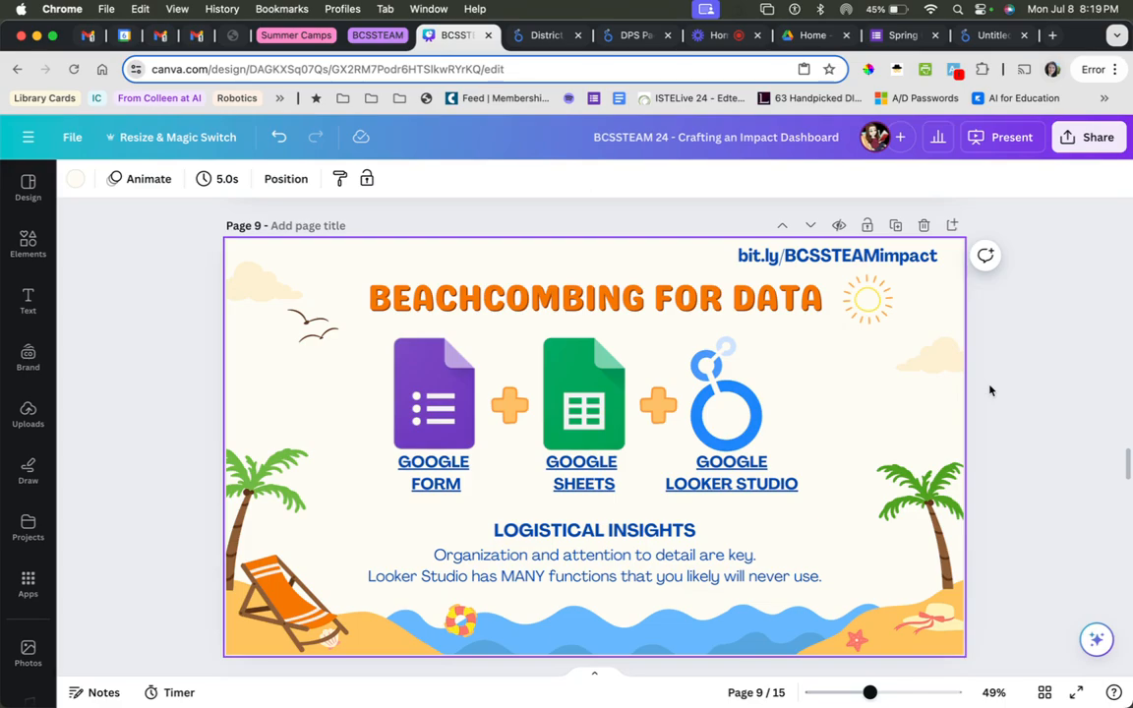
{"action": "scroll", "coordinate": [989, 391], "scroll_direction": "down", "scroll_amount": 10}
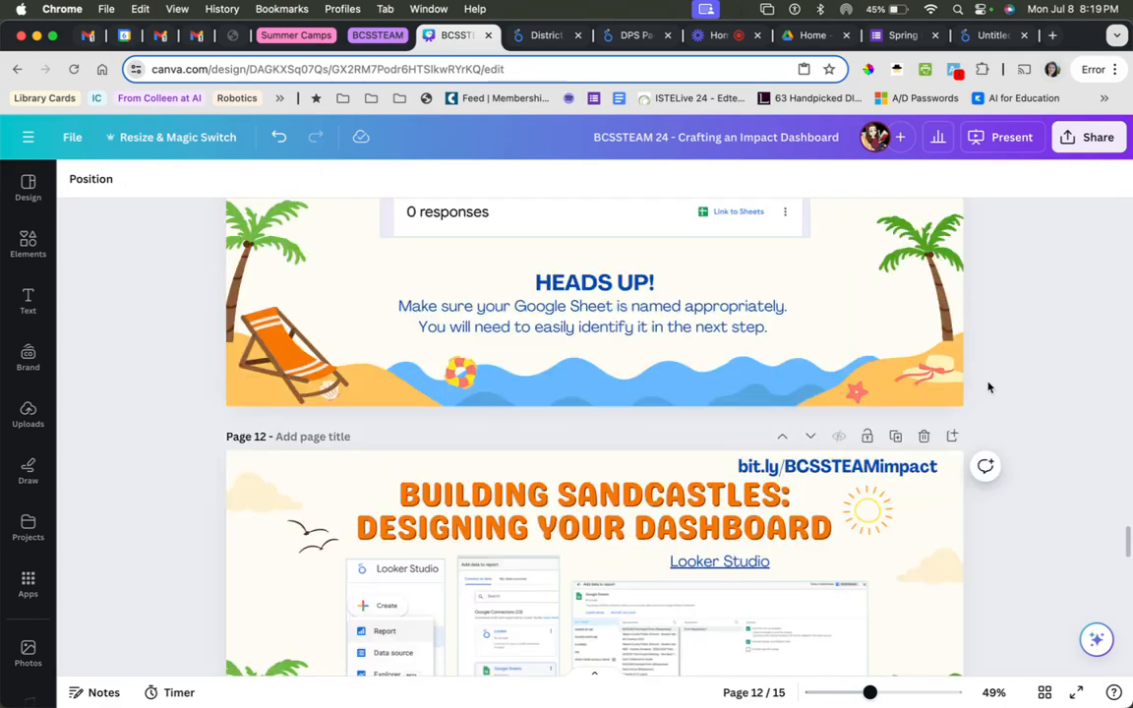
{"action": "scroll", "coordinate": [989, 387], "scroll_direction": "down", "scroll_amount": 8}
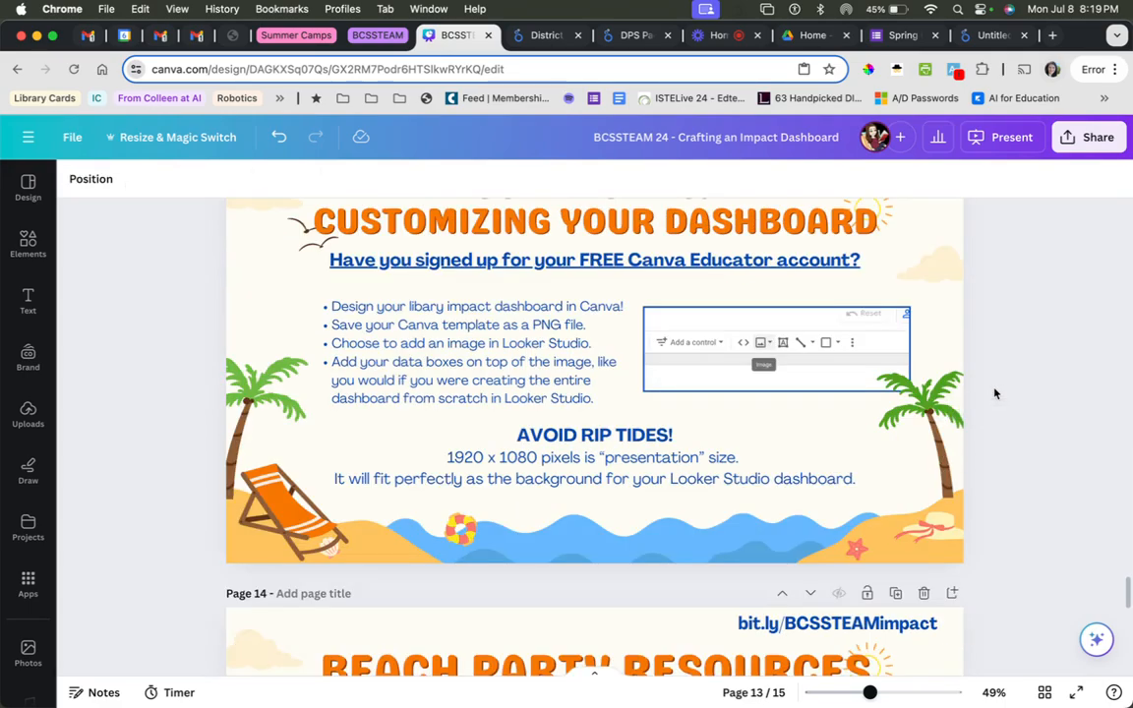
{"action": "scroll", "coordinate": [995, 393], "scroll_direction": "up", "scroll_amount": 2}
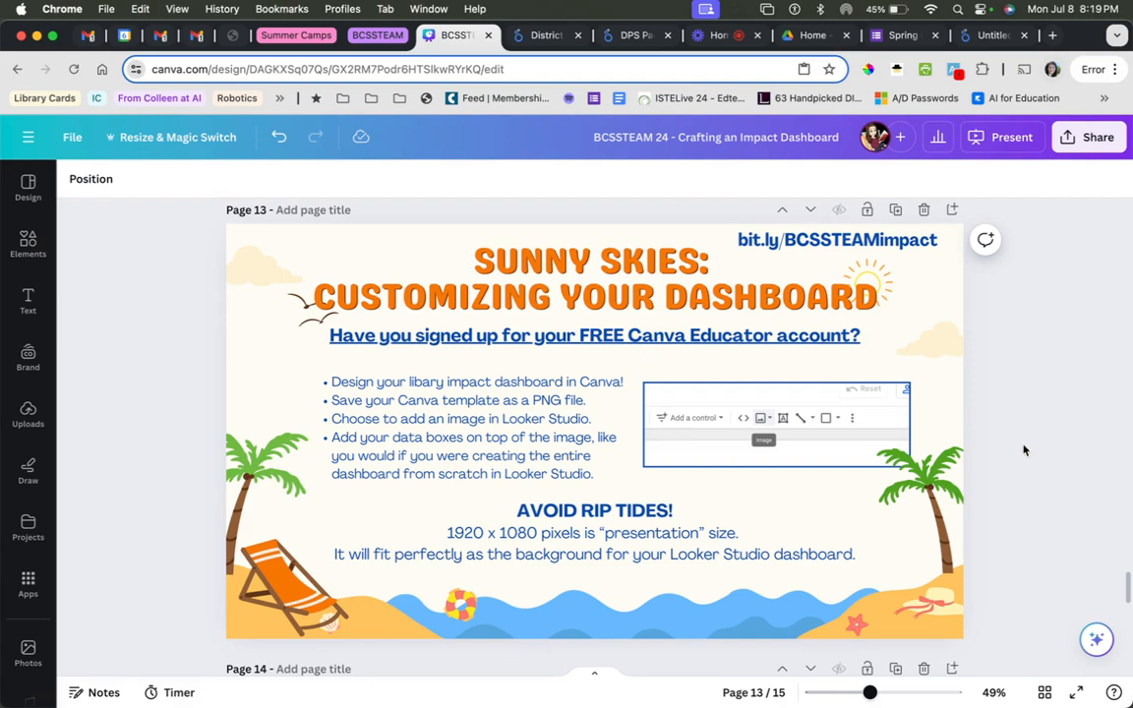
{"action": "scroll", "coordinate": [1024, 450], "scroll_direction": "down", "scroll_amount": 3}
{"action": "scroll", "coordinate": [1023, 449], "scroll_direction": "up", "scroll_amount": 4}
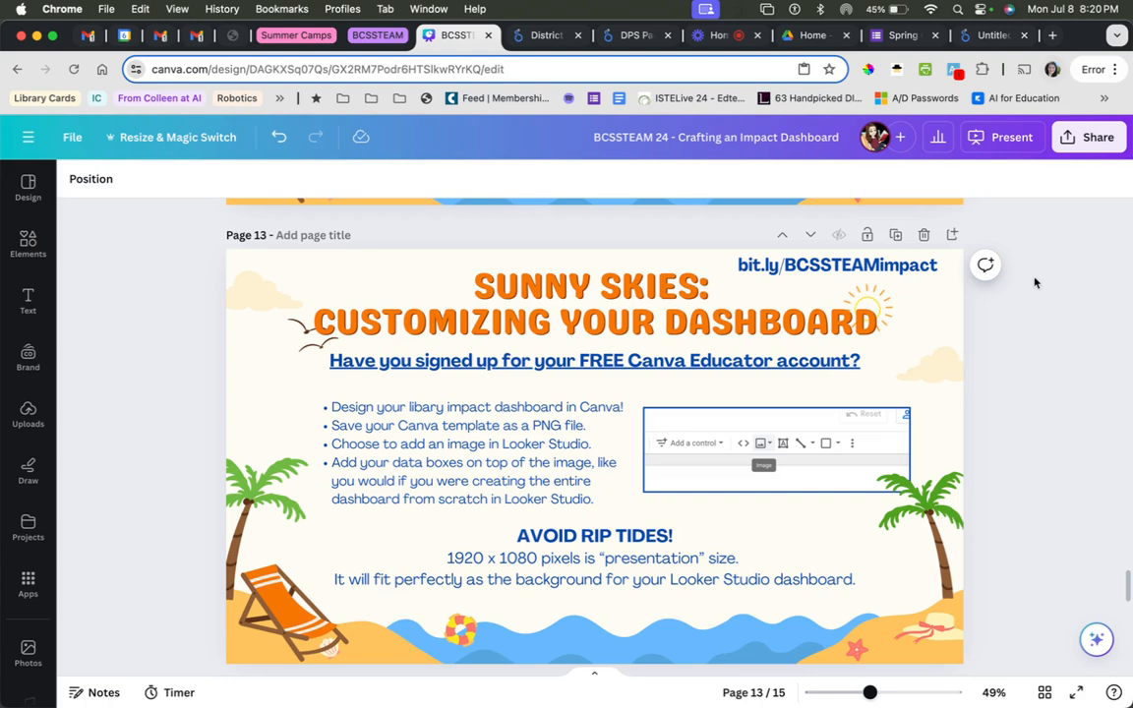
{"action": "scroll", "coordinate": [1028, 335], "scroll_direction": "down", "scroll_amount": 8}
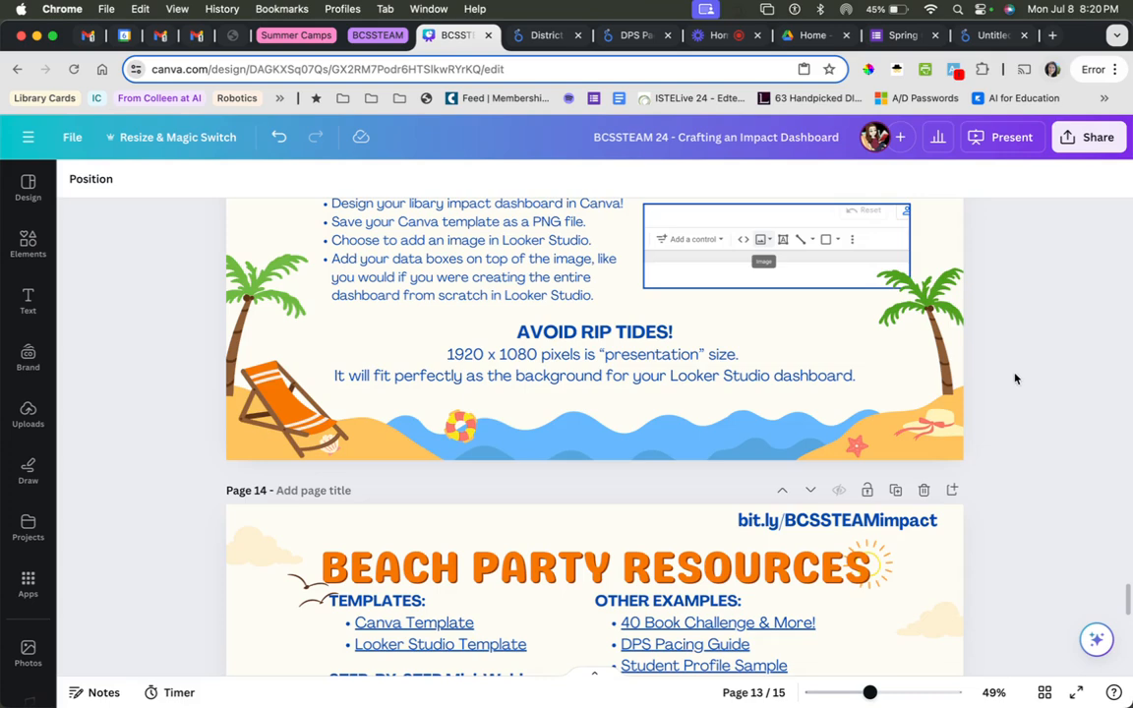
{"action": "scroll", "coordinate": [1020, 366], "scroll_direction": "down", "scroll_amount": 2}
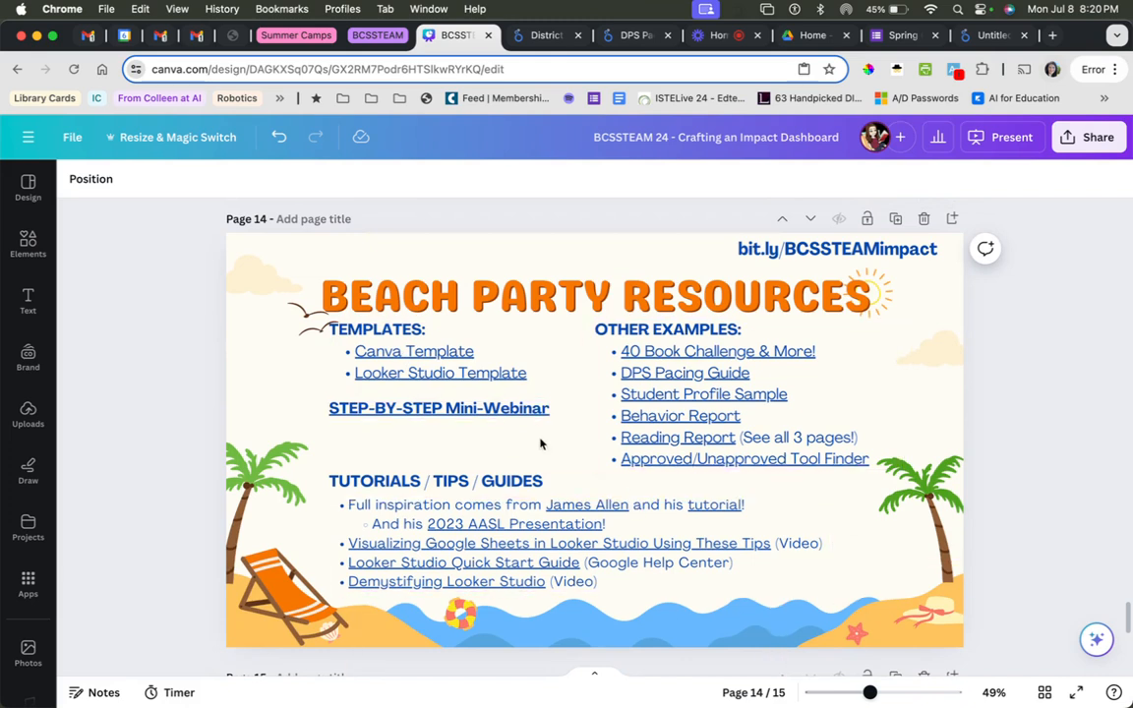
Follow the Canva Template link on the Beach Party Resources page, open the shared template for editing and collapse its template browser.
{"action": "left_click", "coordinate": [401, 360]}
{"action": "left_click", "coordinate": [394, 353]}
{"action": "left_click", "coordinate": [389, 352]}
{"action": "left_click", "coordinate": [420, 283]}
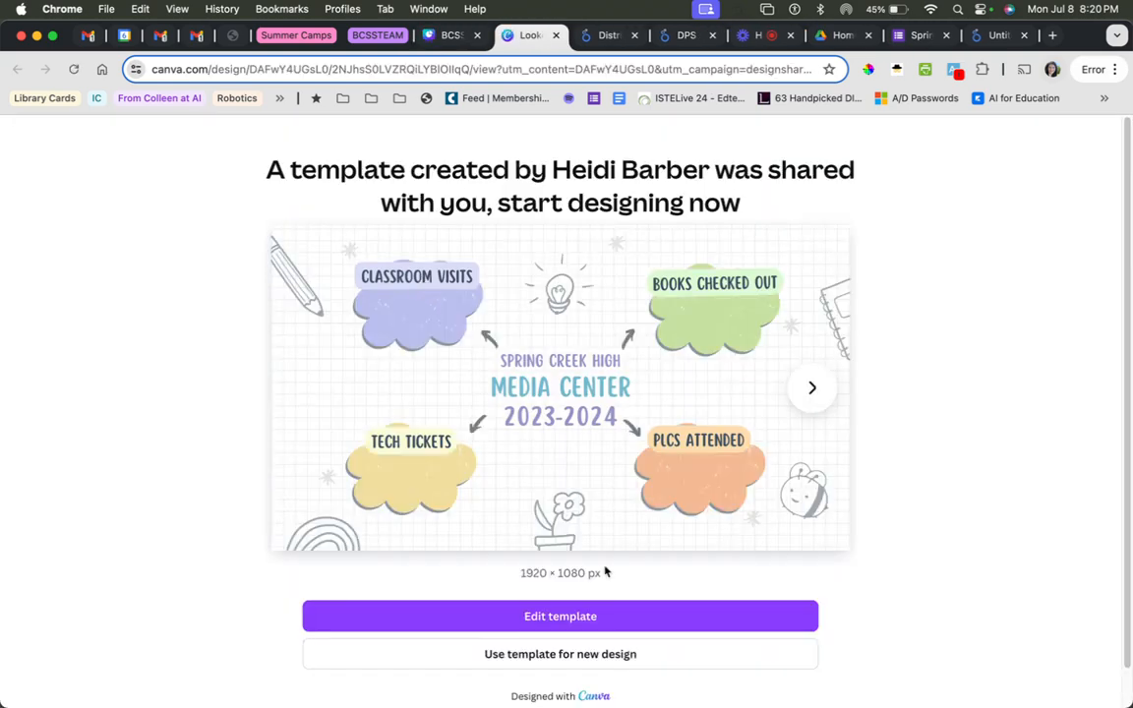
{"action": "left_click", "coordinate": [563, 620]}
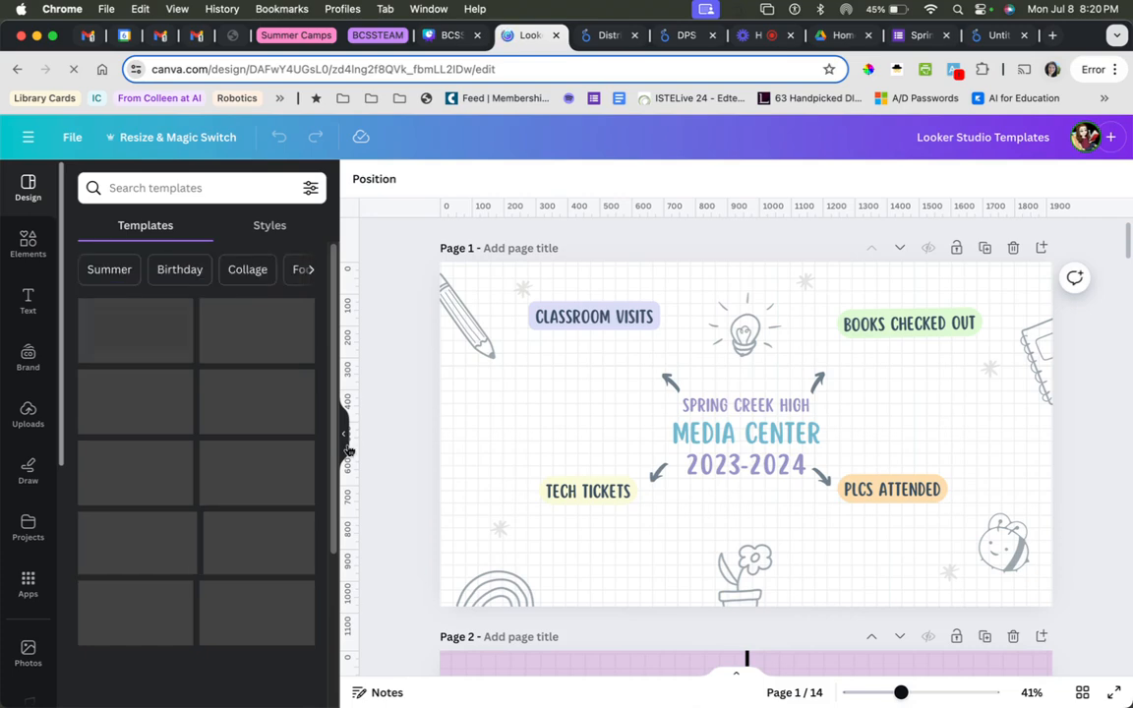
{"action": "left_click", "coordinate": [344, 442]}
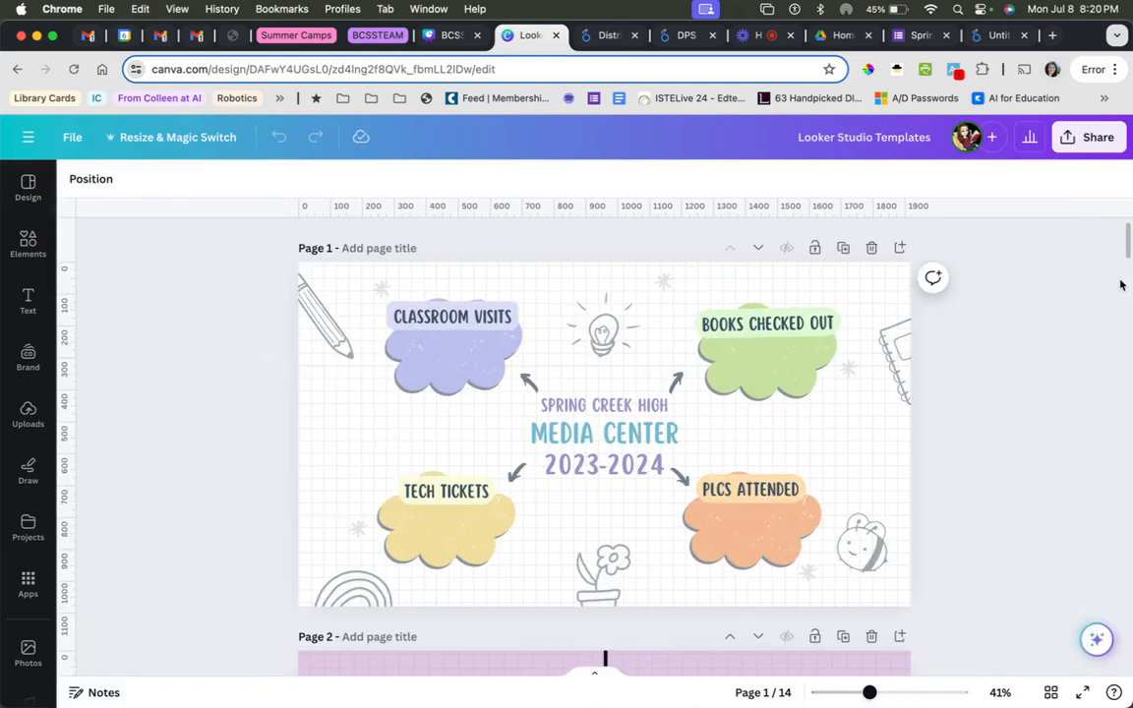
Look through the dashboard background designs in the Looker Studio Templates design, then return to the BCSSTEAM 24 presentation.
{"action": "left_click_drag", "start_coordinate": [1128, 244], "coordinate": [1130, 368]}
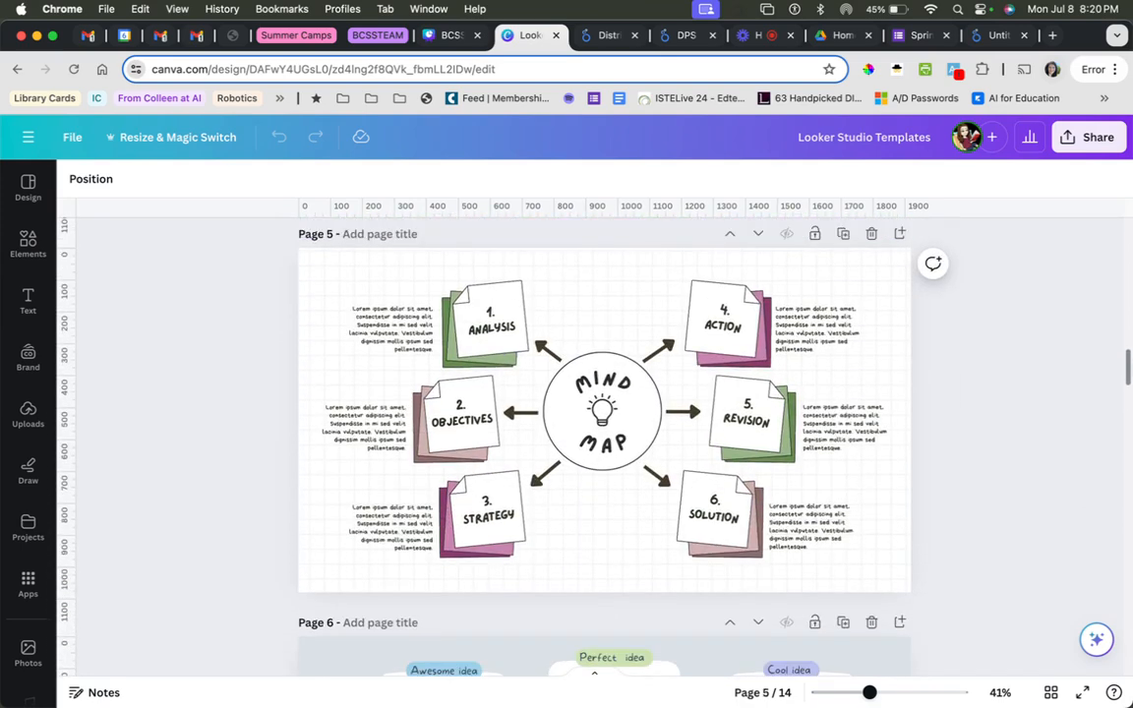
{"action": "scroll", "coordinate": [604, 423], "scroll_direction": "up", "scroll_amount": 1}
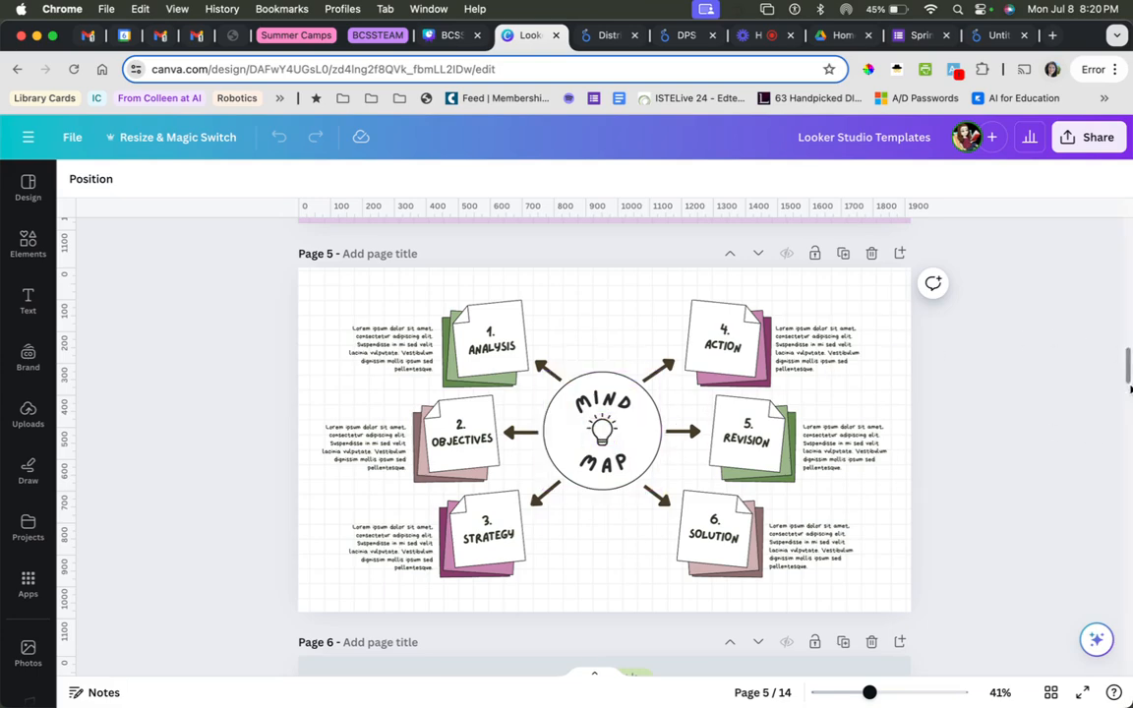
{"action": "scroll", "coordinate": [1016, 339], "scroll_direction": "up", "scroll_amount": 10}
{"action": "scroll", "coordinate": [604, 445], "scroll_direction": "down", "scroll_amount": 1}
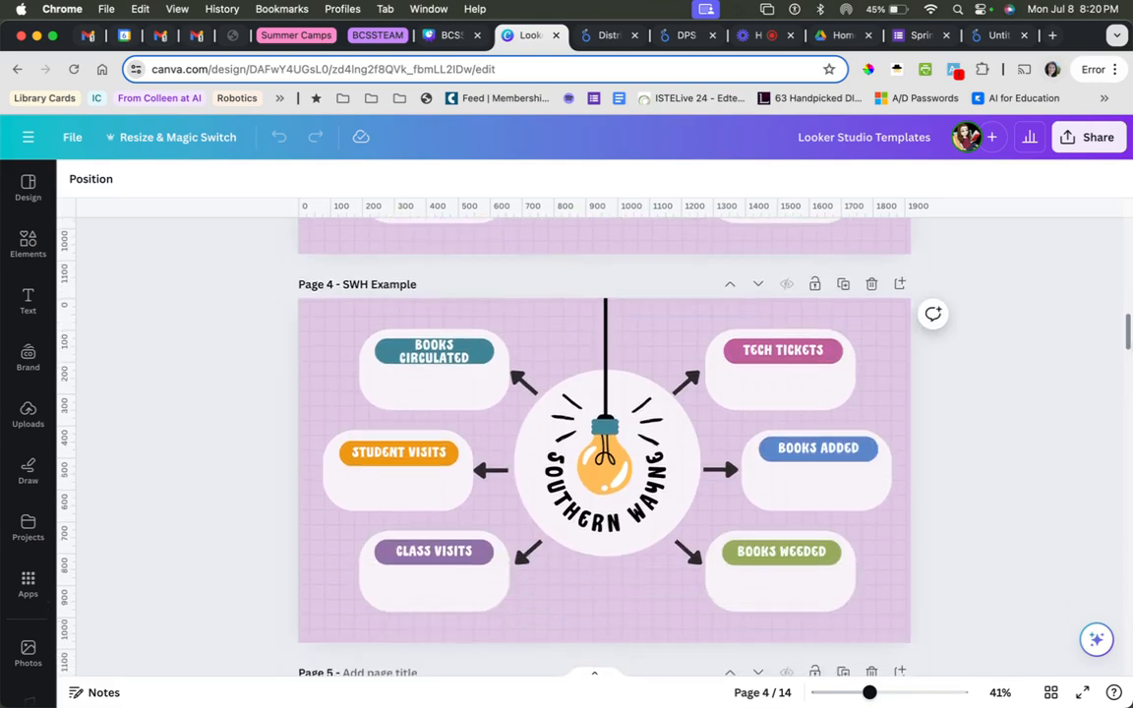
{"action": "scroll", "coordinate": [604, 444], "scroll_direction": "down", "scroll_amount": 10}
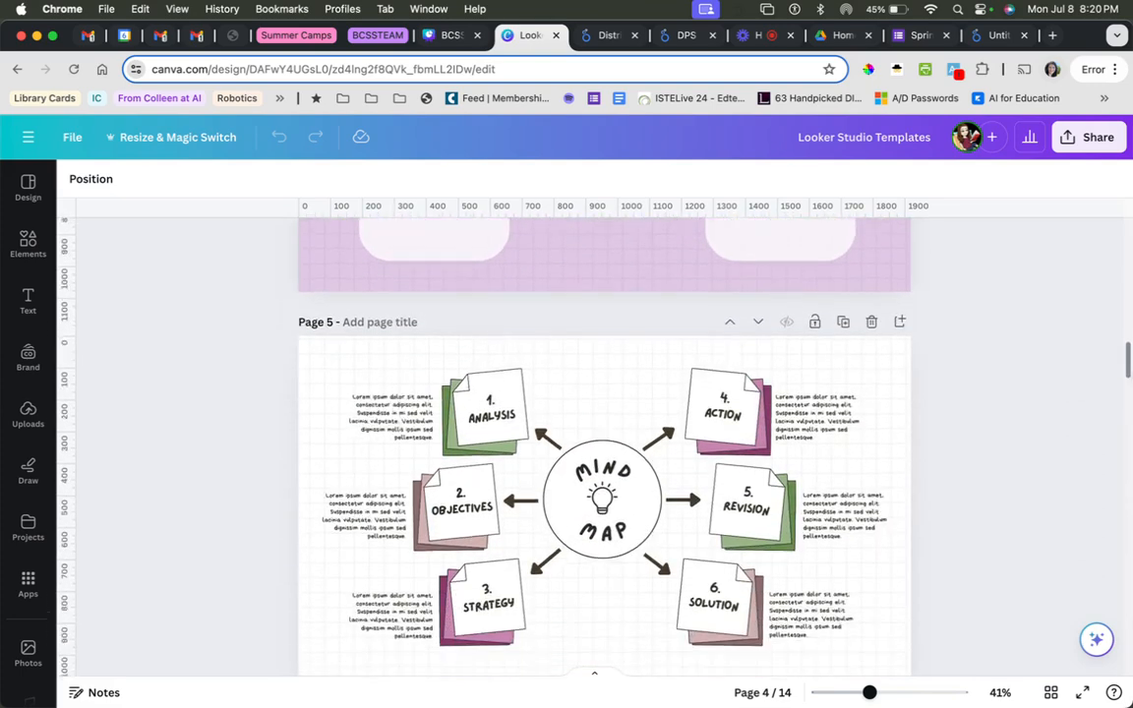
{"action": "scroll", "coordinate": [604, 413], "scroll_direction": "down", "scroll_amount": 5}
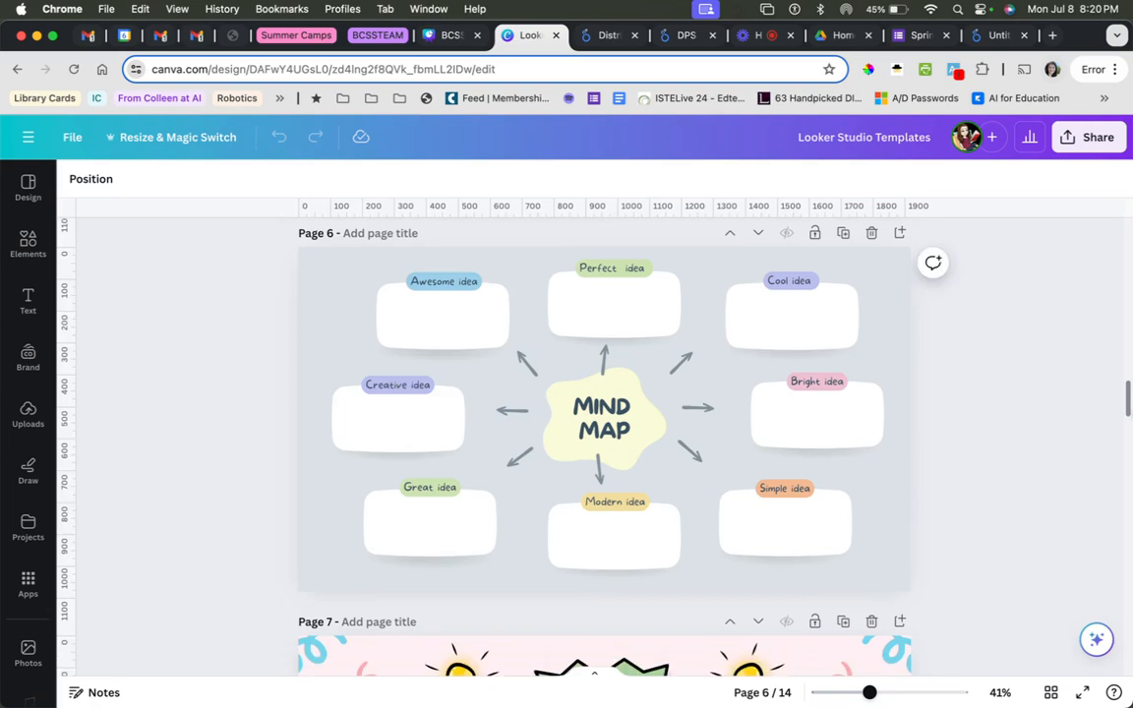
{"action": "scroll", "coordinate": [605, 413], "scroll_direction": "down", "scroll_amount": 5}
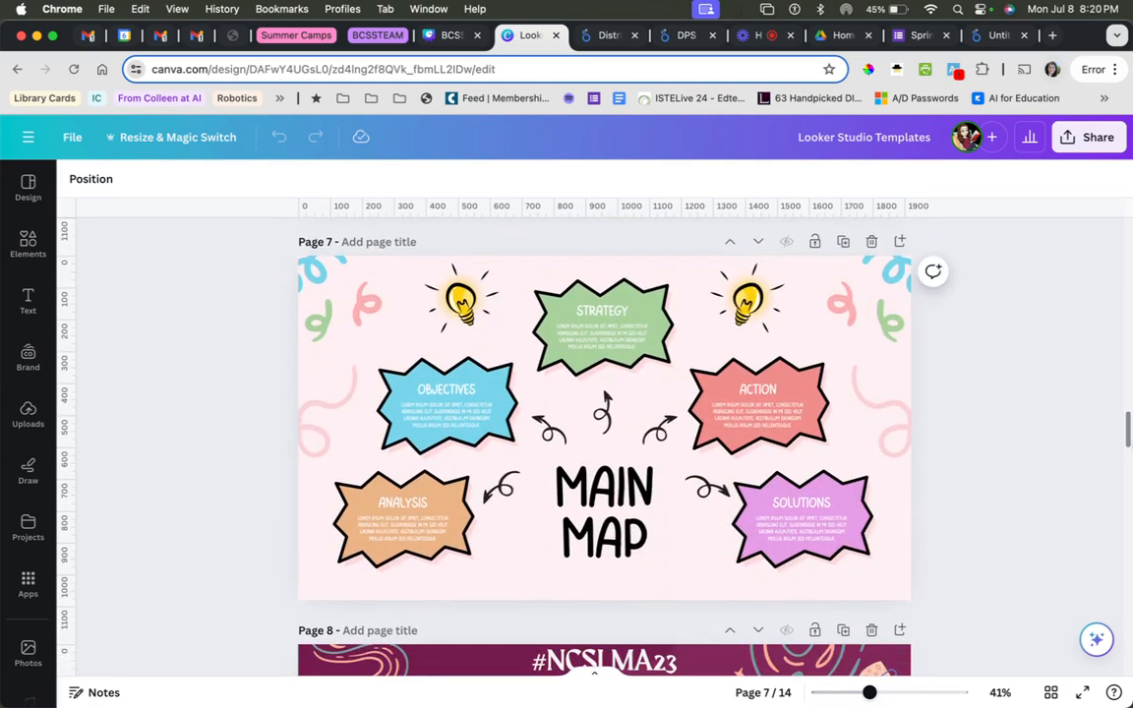
{"action": "scroll", "coordinate": [604, 413], "scroll_direction": "down", "scroll_amount": 5}
{"action": "scroll", "coordinate": [604, 413], "scroll_direction": "up", "scroll_amount": 6}
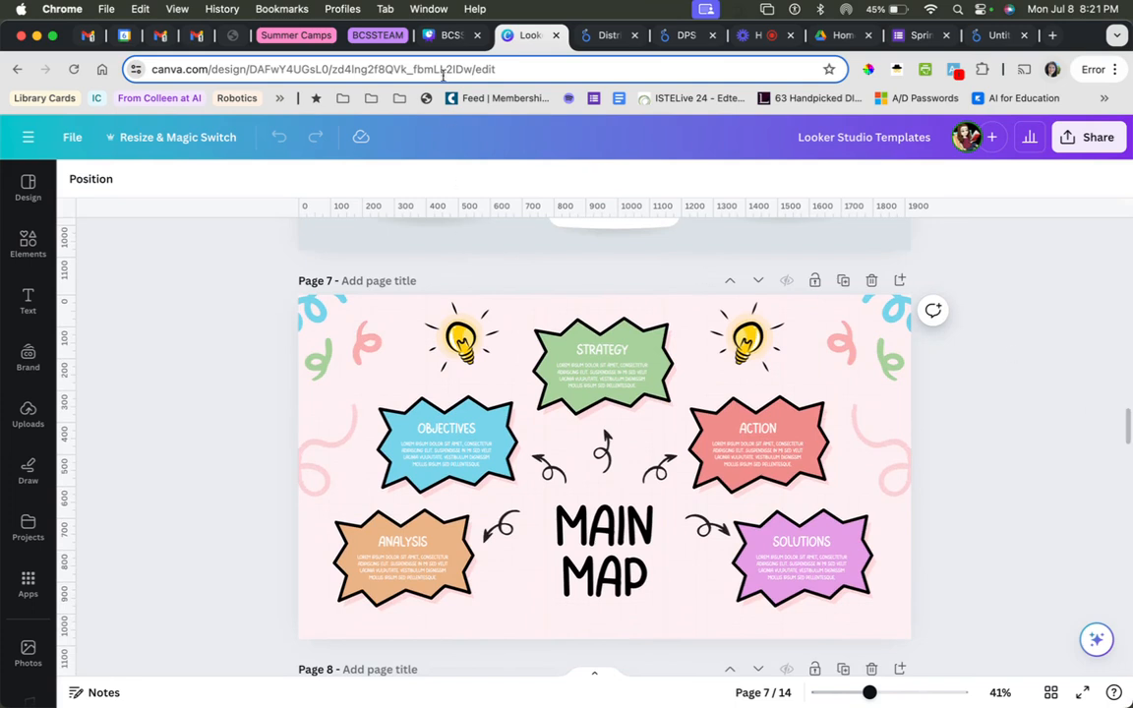
{"action": "left_click", "coordinate": [413, 39]}
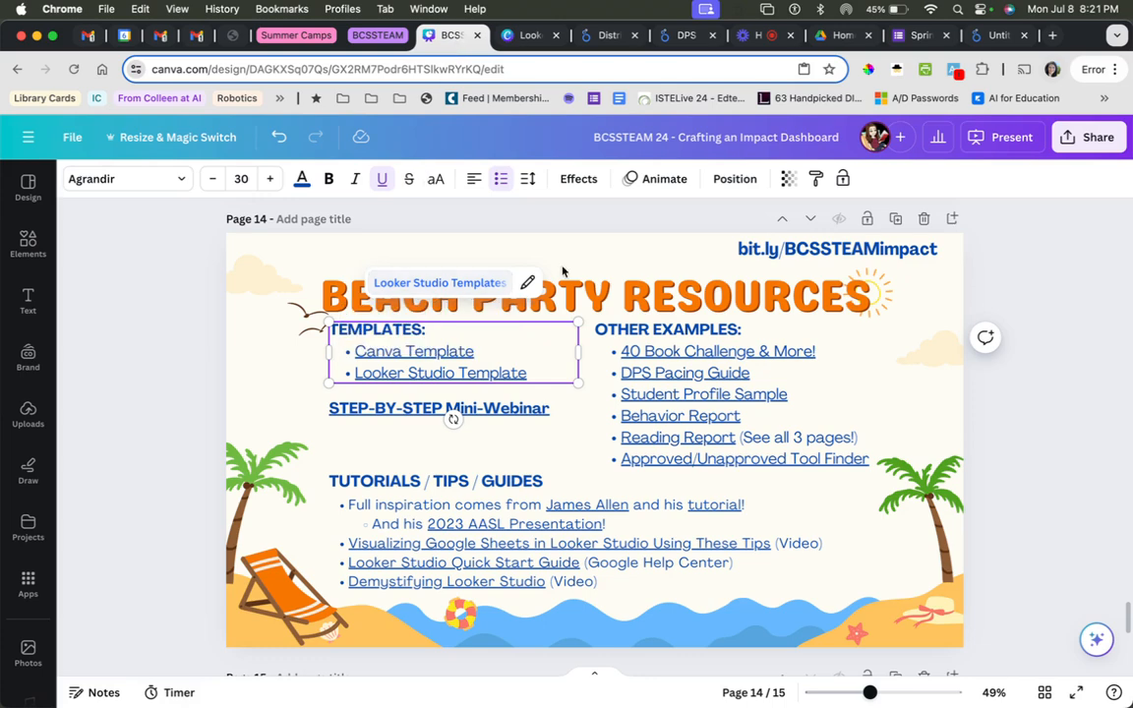
Switch to the Looker Studio Templates design in Canva and add a blank page after the Magic Happens Here page 8.
{"action": "left_click", "coordinate": [767, 40]}
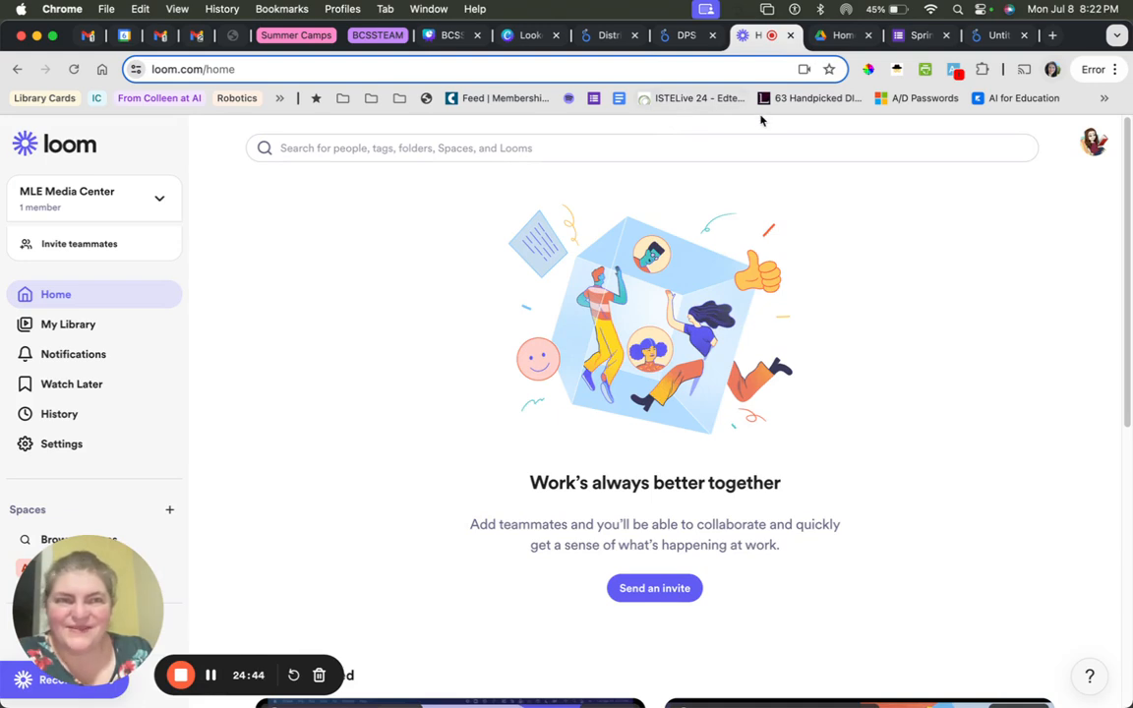
{"action": "left_click", "coordinate": [996, 36]}
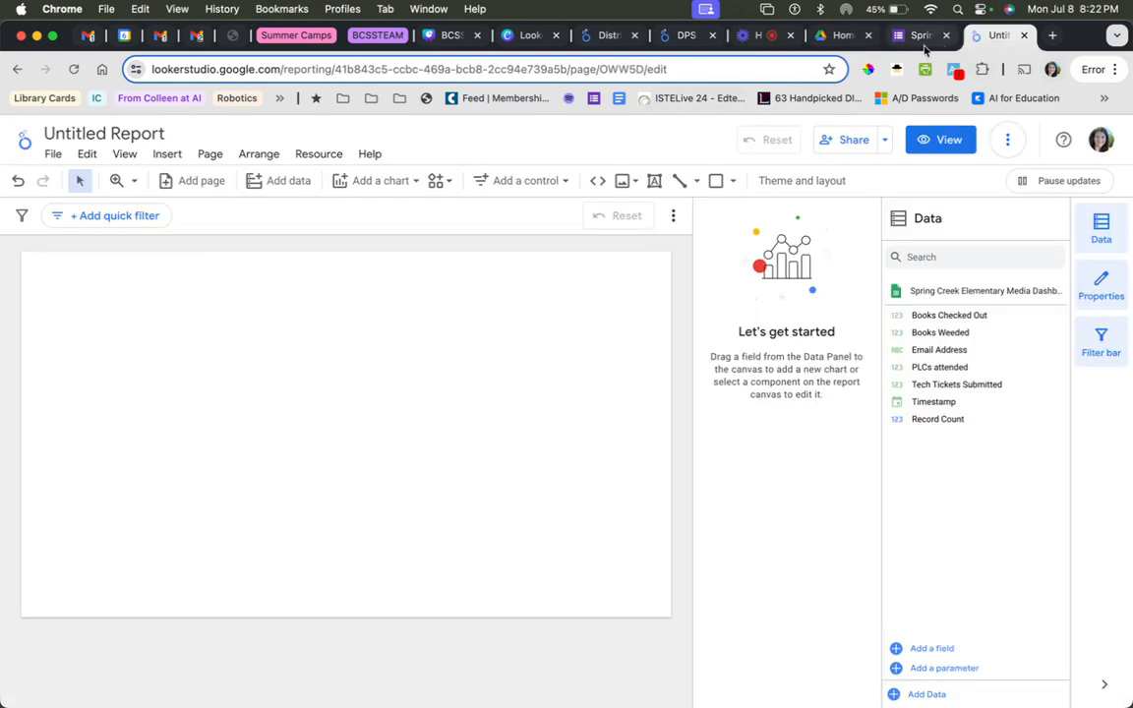
{"action": "left_click", "coordinate": [527, 42]}
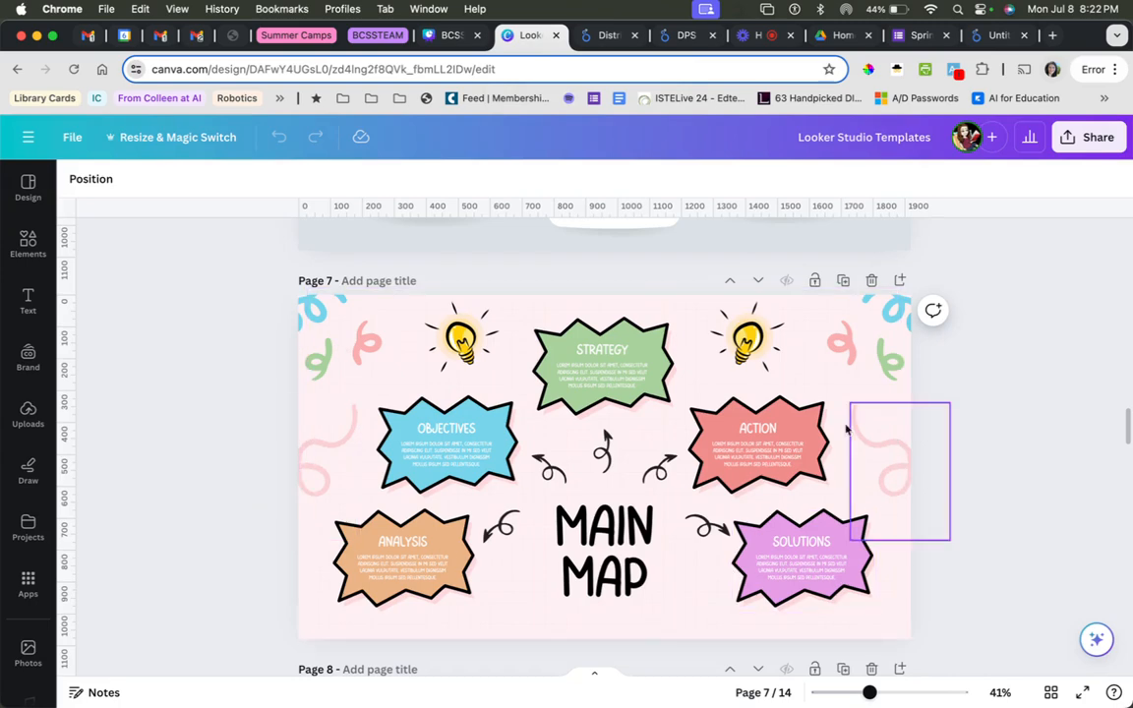
{"action": "scroll", "coordinate": [951, 536], "scroll_direction": "down", "scroll_amount": 3}
{"action": "scroll", "coordinate": [959, 528], "scroll_direction": "down", "scroll_amount": 5}
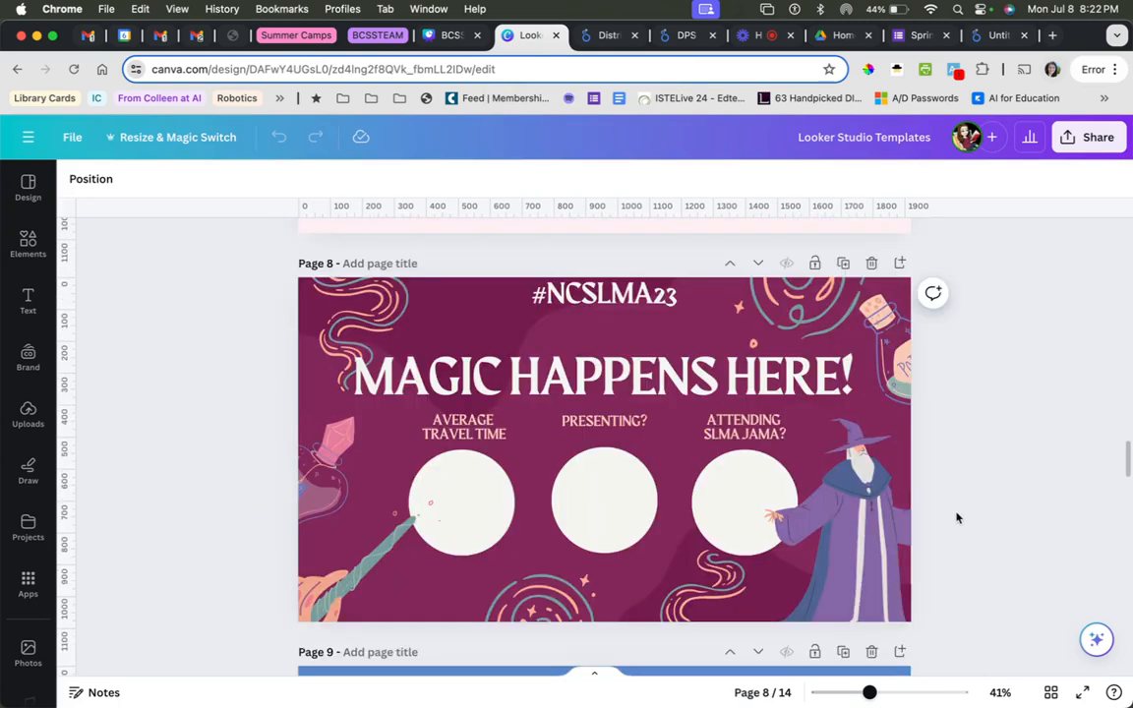
{"action": "scroll", "coordinate": [974, 468], "scroll_direction": "up", "scroll_amount": 5}
{"action": "scroll", "coordinate": [977, 455], "scroll_direction": "up", "scroll_amount": 3}
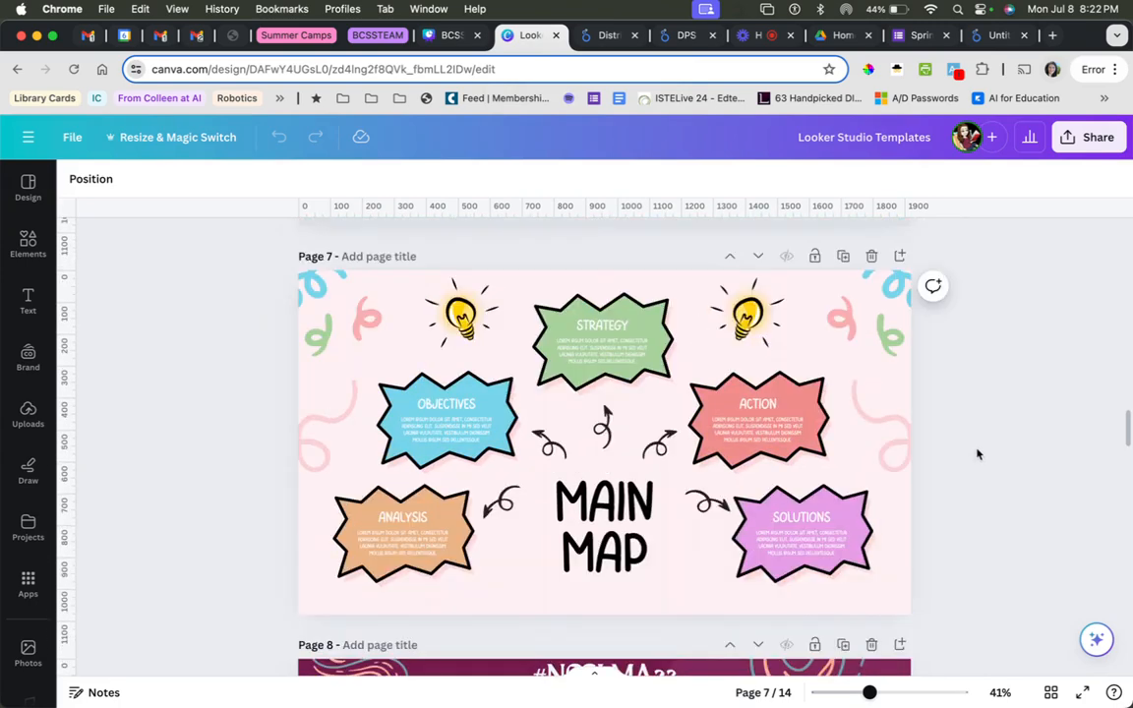
{"action": "left_click", "coordinate": [901, 645]}
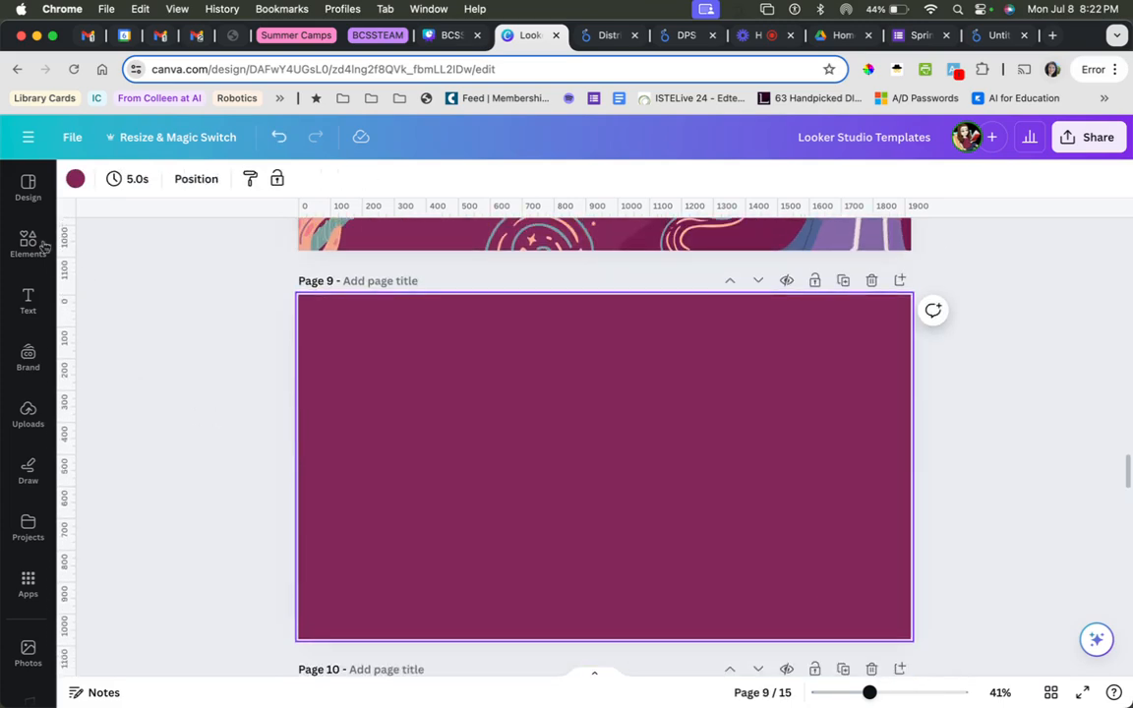
Search the design templates for "mind maps" and apply the red retro Colorful Illustrative Mind Map Brainstorm template to blank page 9.
{"action": "left_click", "coordinate": [32, 192]}
{"action": "left_click", "coordinate": [190, 188]}
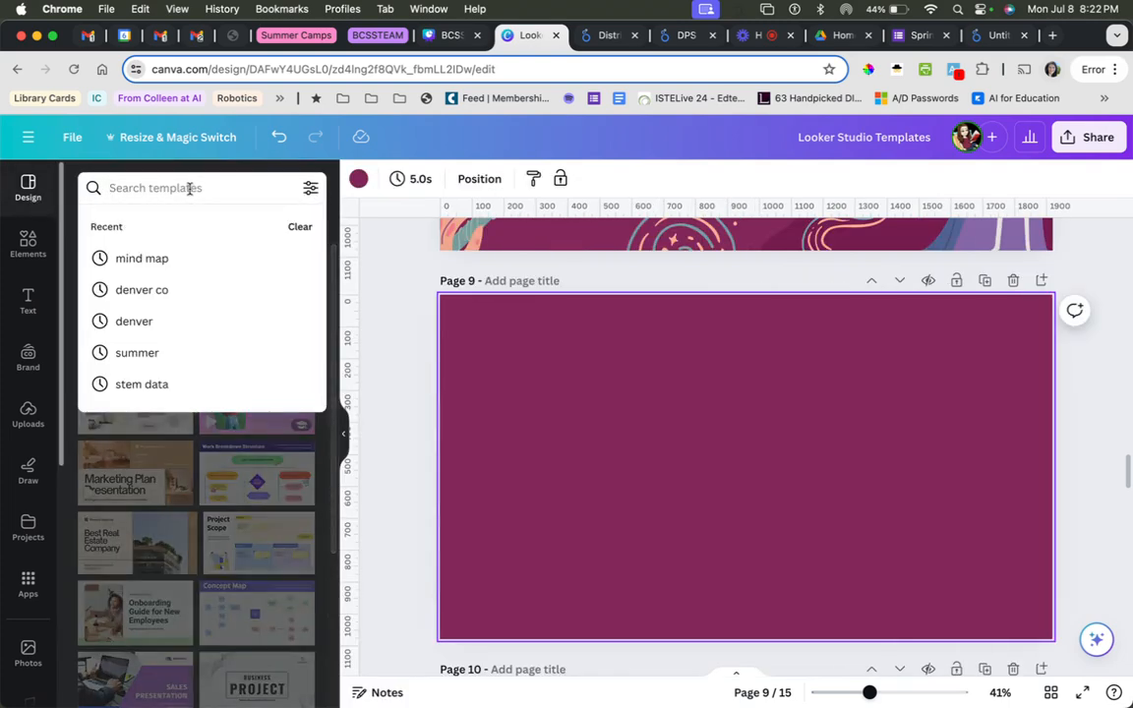
{"action": "type", "text": "mind maps"}
{"action": "key", "text": "Return"}
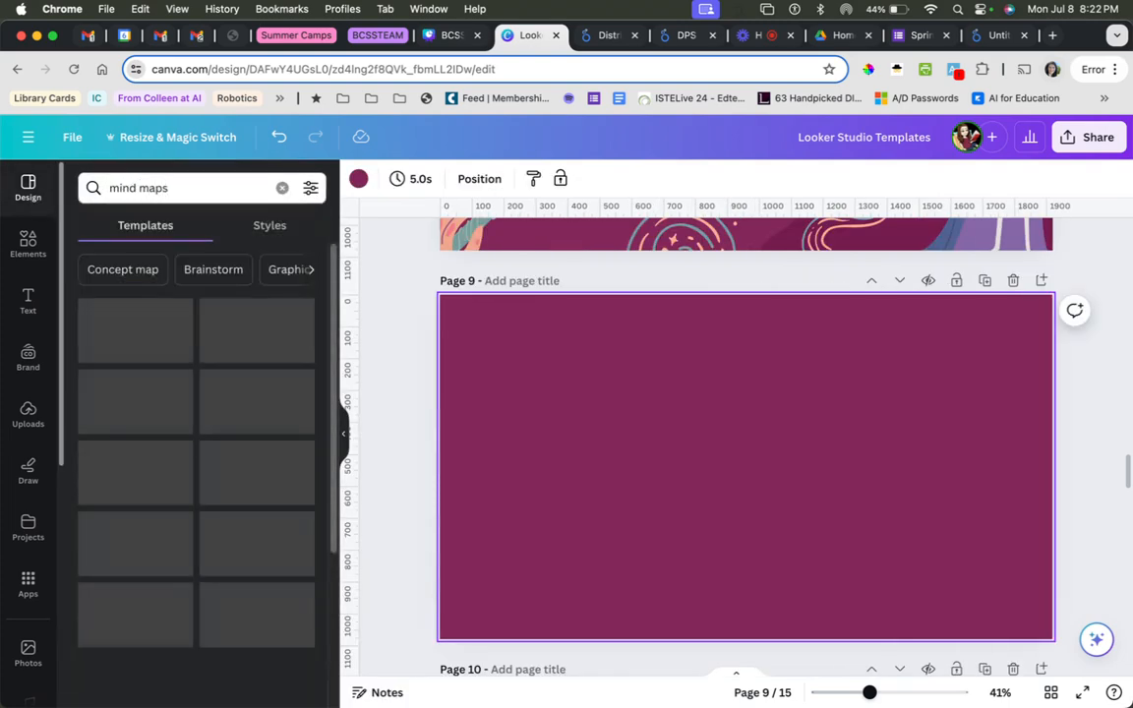
{"action": "scroll", "coordinate": [268, 470], "scroll_direction": "down", "scroll_amount": 5}
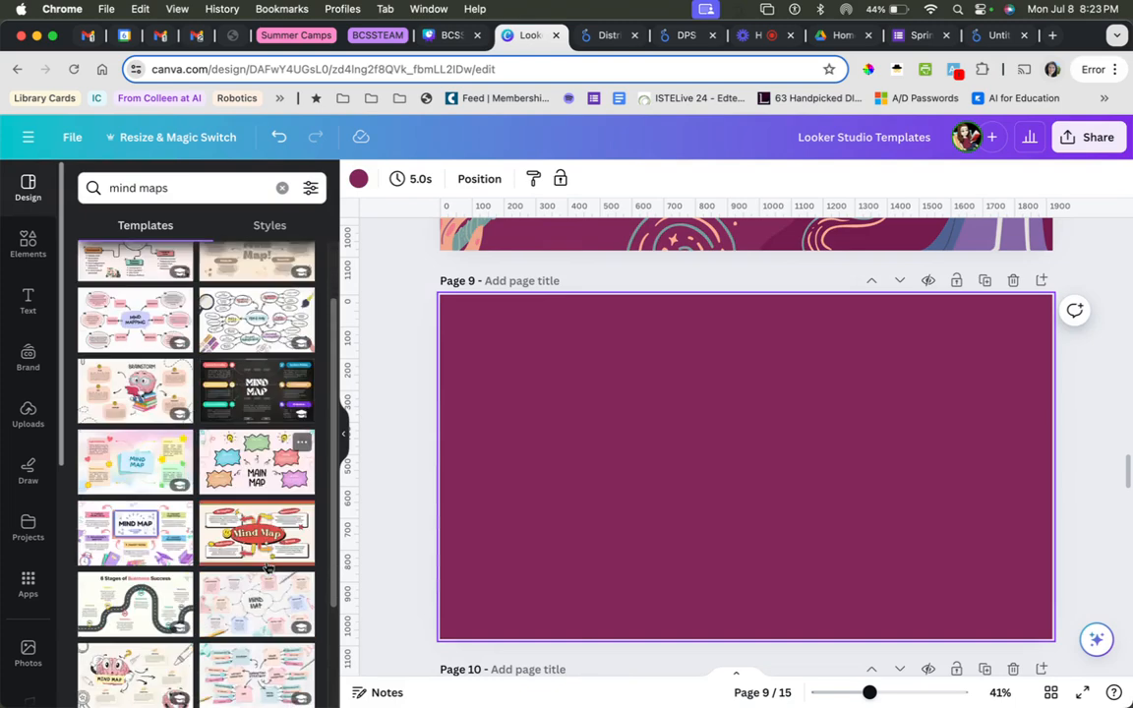
{"action": "scroll", "coordinate": [246, 533], "scroll_direction": "down", "scroll_amount": 5}
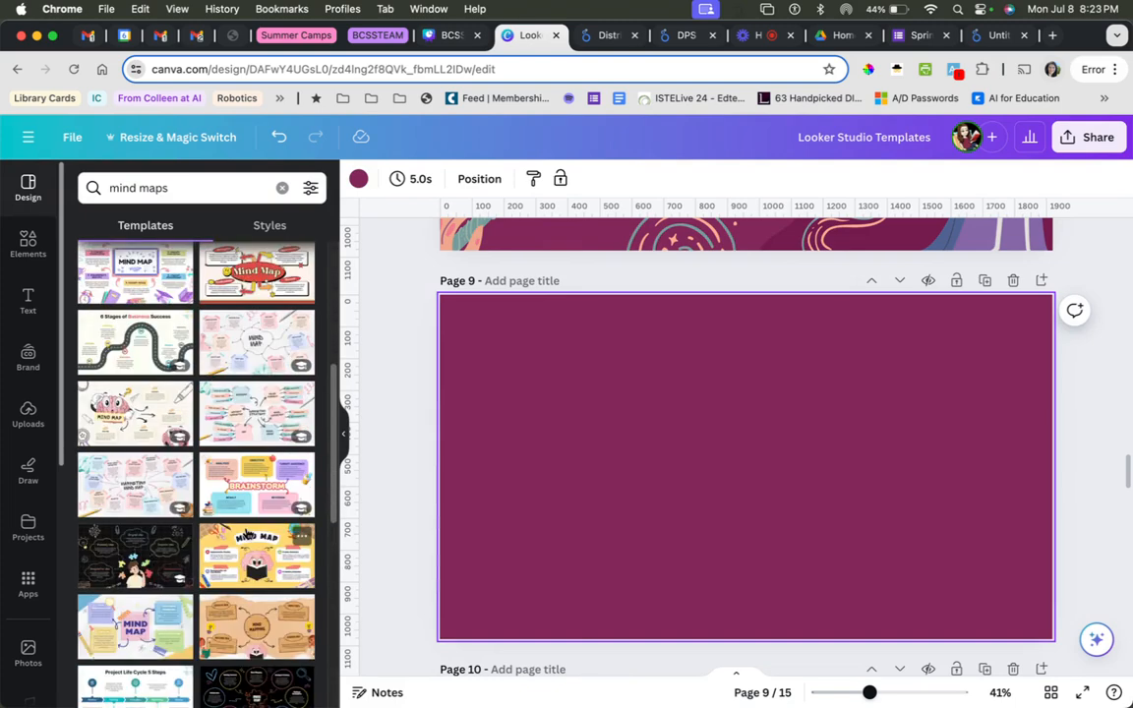
{"action": "scroll", "coordinate": [261, 413], "scroll_direction": "up", "scroll_amount": 2}
{"action": "left_click", "coordinate": [270, 313]}
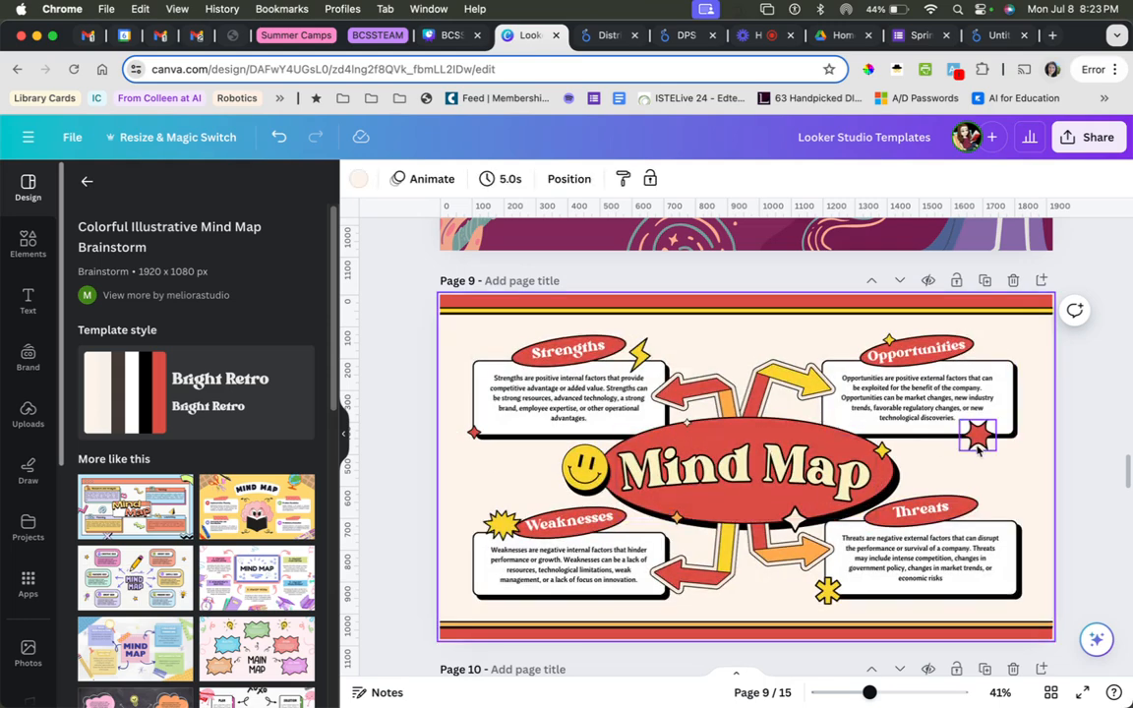
{"action": "scroll", "coordinate": [162, 501], "scroll_direction": "down", "scroll_amount": 3}
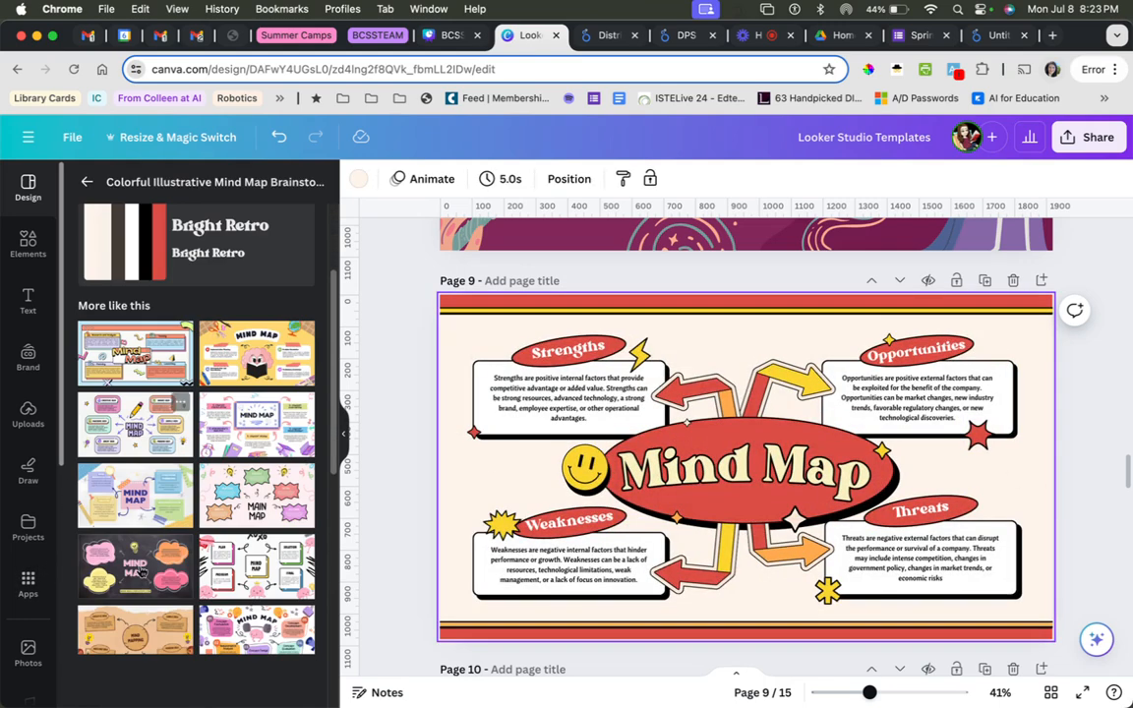
{"action": "scroll", "coordinate": [226, 602], "scroll_direction": "down", "scroll_amount": 4}
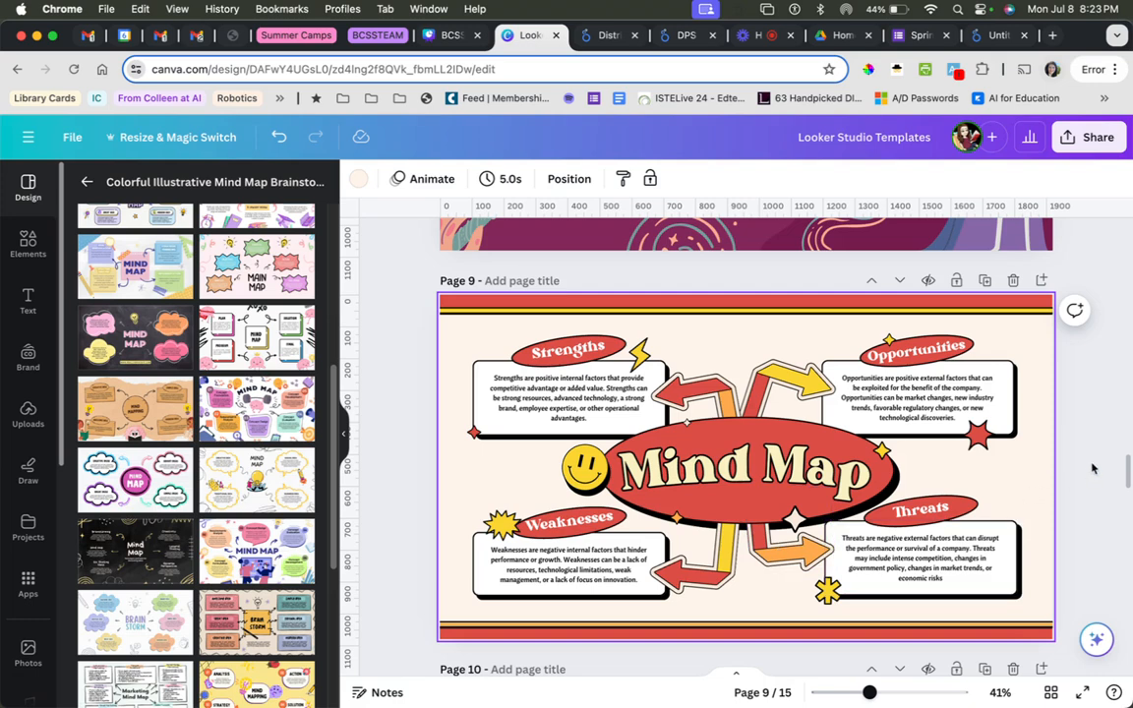
Delete the description text inside the Strengths box of the mind map on page 9.
{"action": "scroll", "coordinate": [1092, 459], "scroll_direction": "down", "scroll_amount": 1}
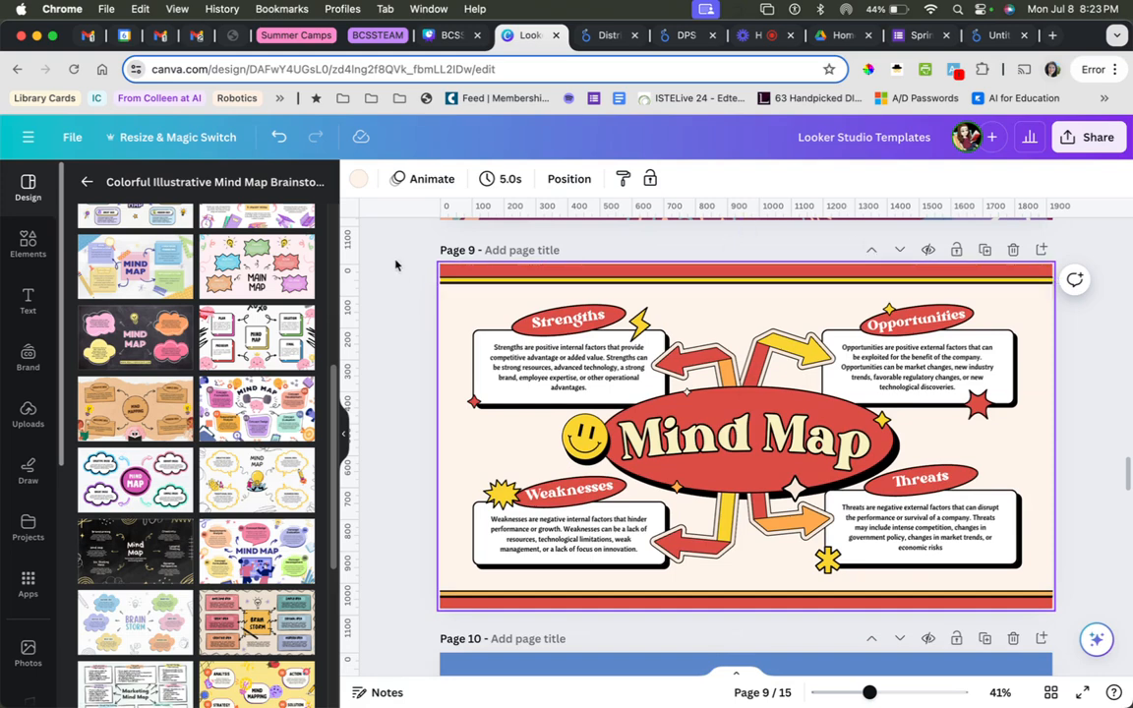
{"action": "left_click", "coordinate": [571, 377]}
{"action": "key", "text": "BackSpace"}
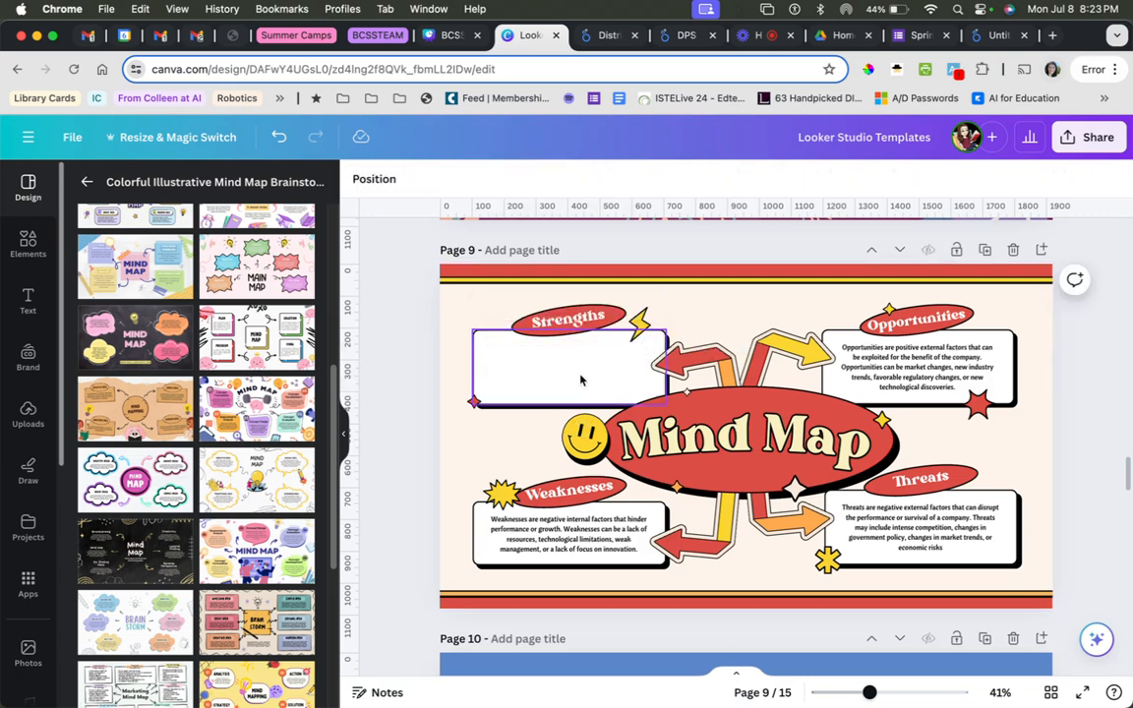